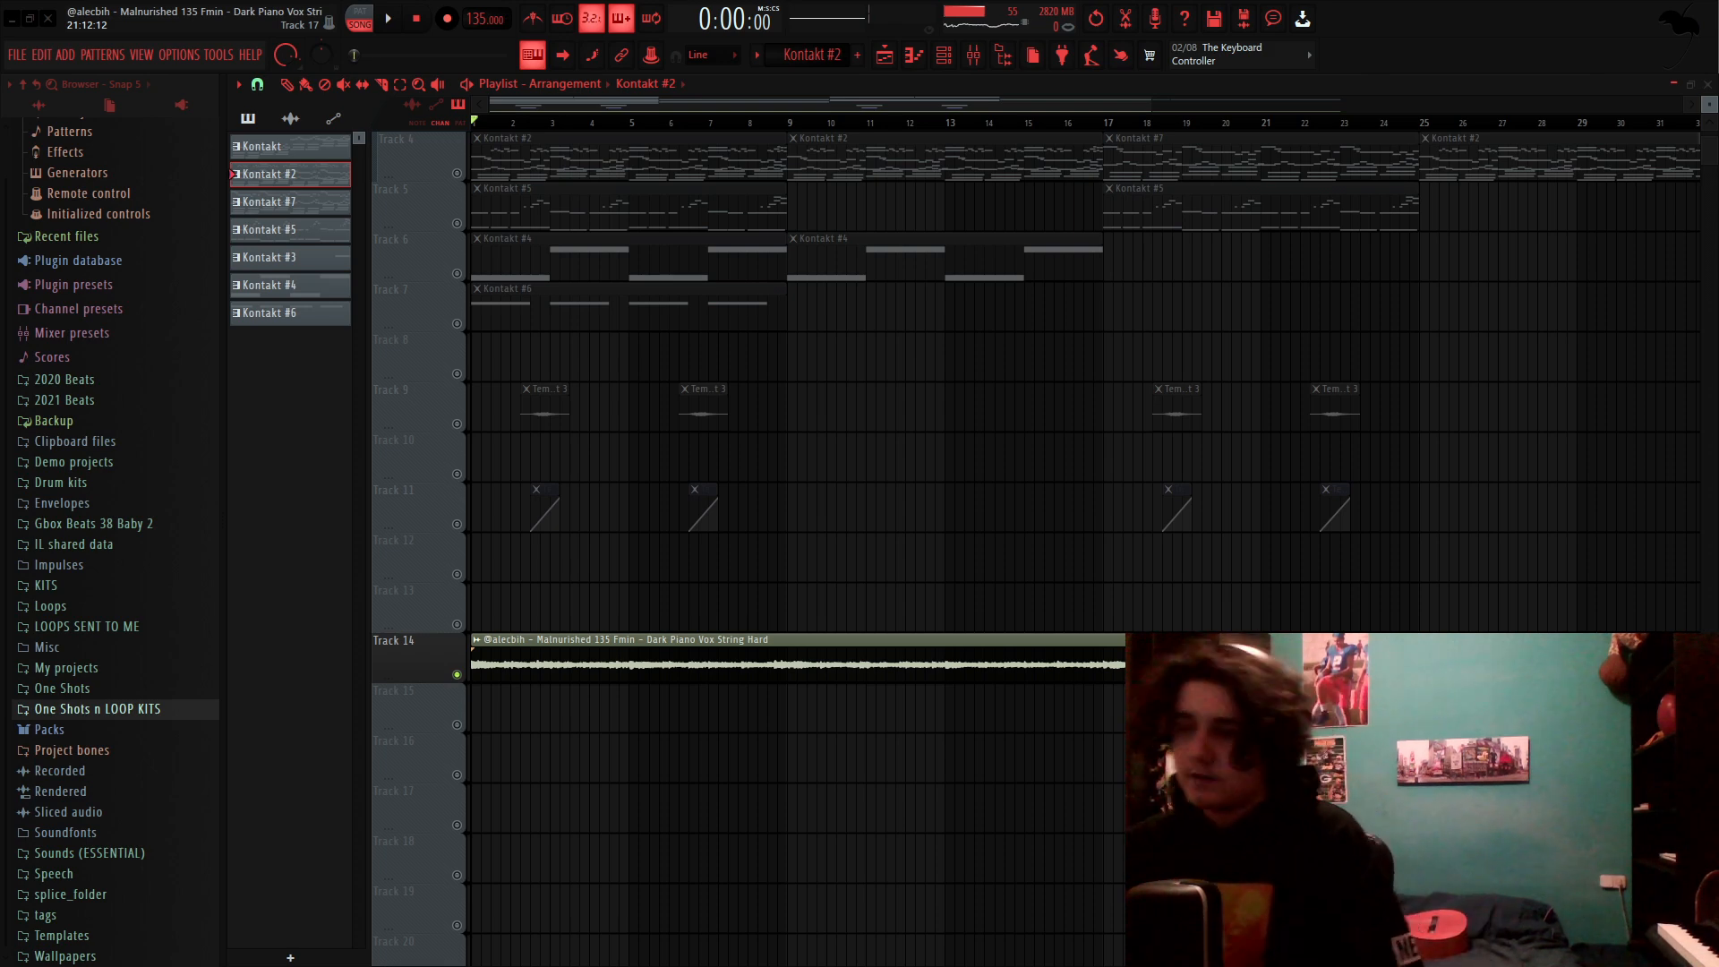
Step: Play the finished audio loop on Track 14 of the playlist, and stop it near bar 16
key(space)
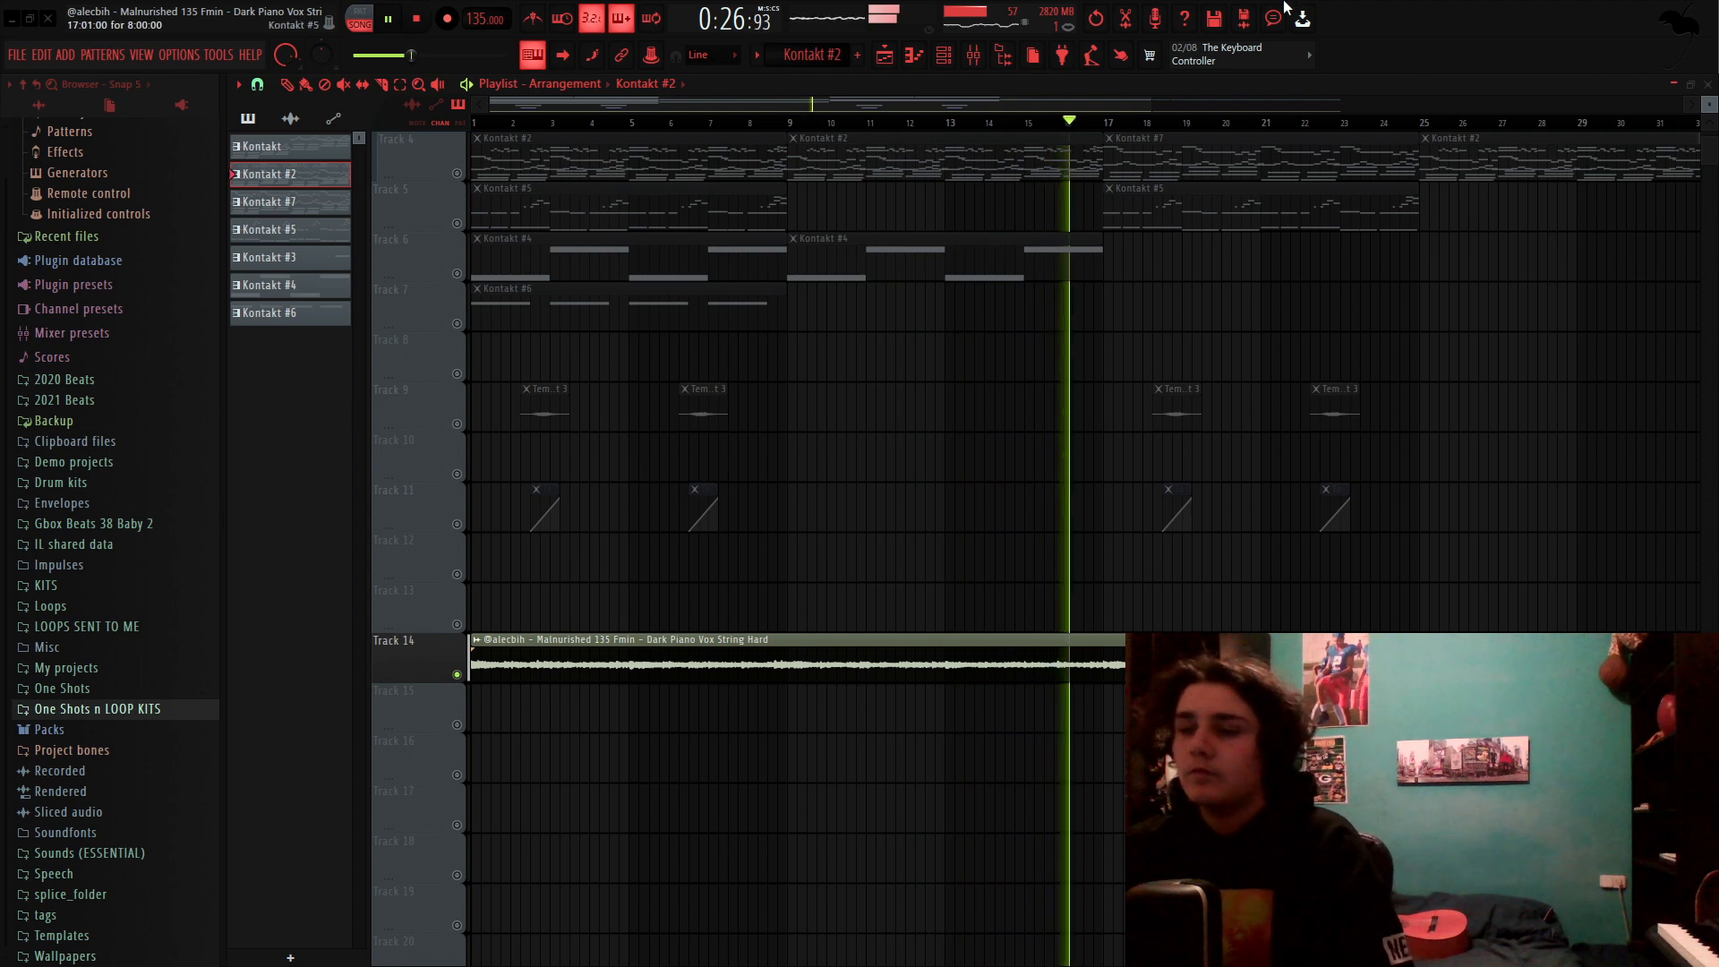
key(space)
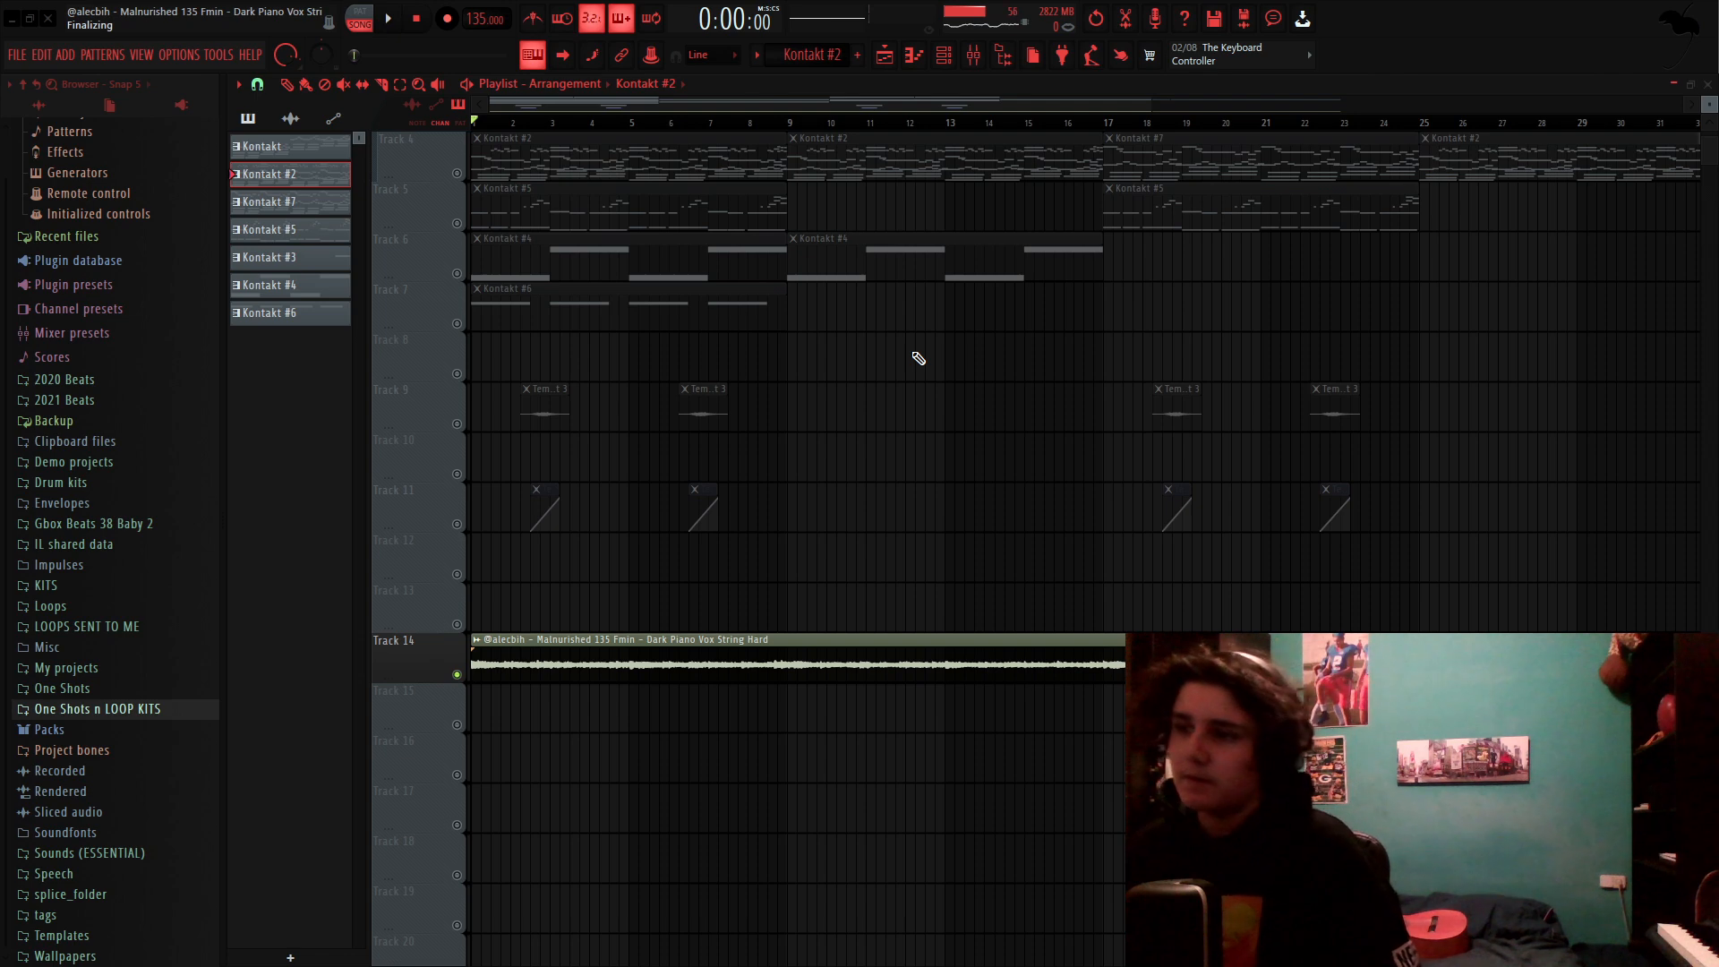
Step: Open the Kontakt #7 pattern's Kontakt #2 notes in the piano roll and play them in pattern mode
double_click(475, 166)
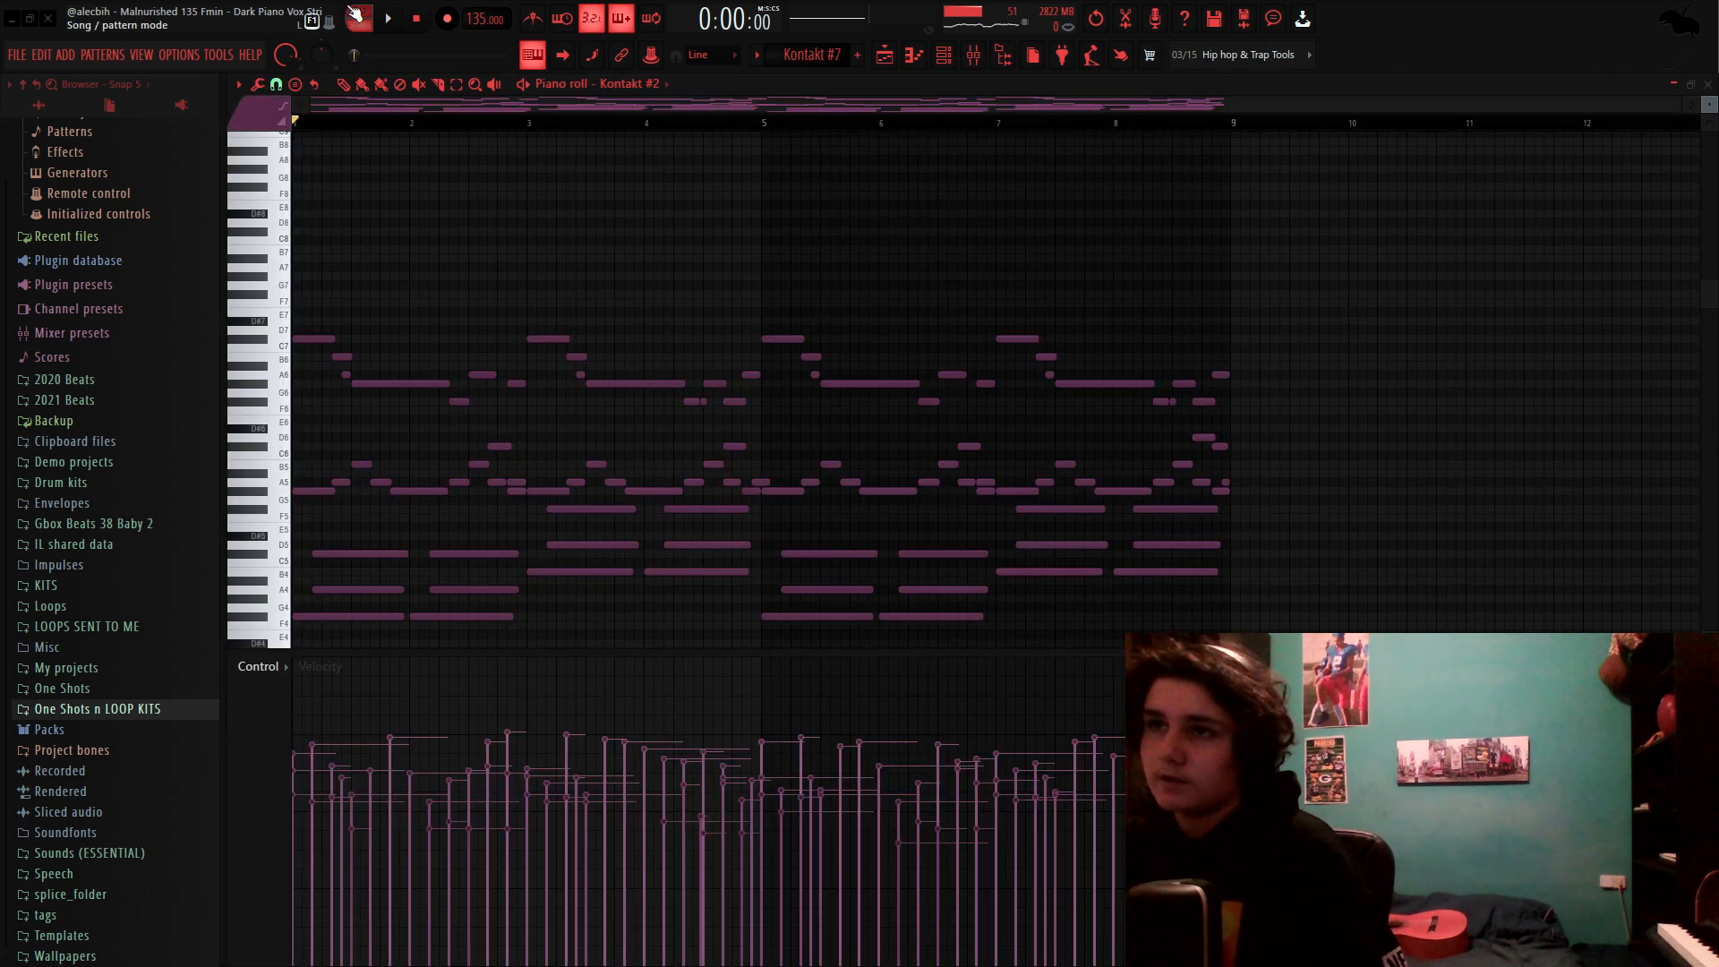
key(space)
scroll(537, 264, down, 3)
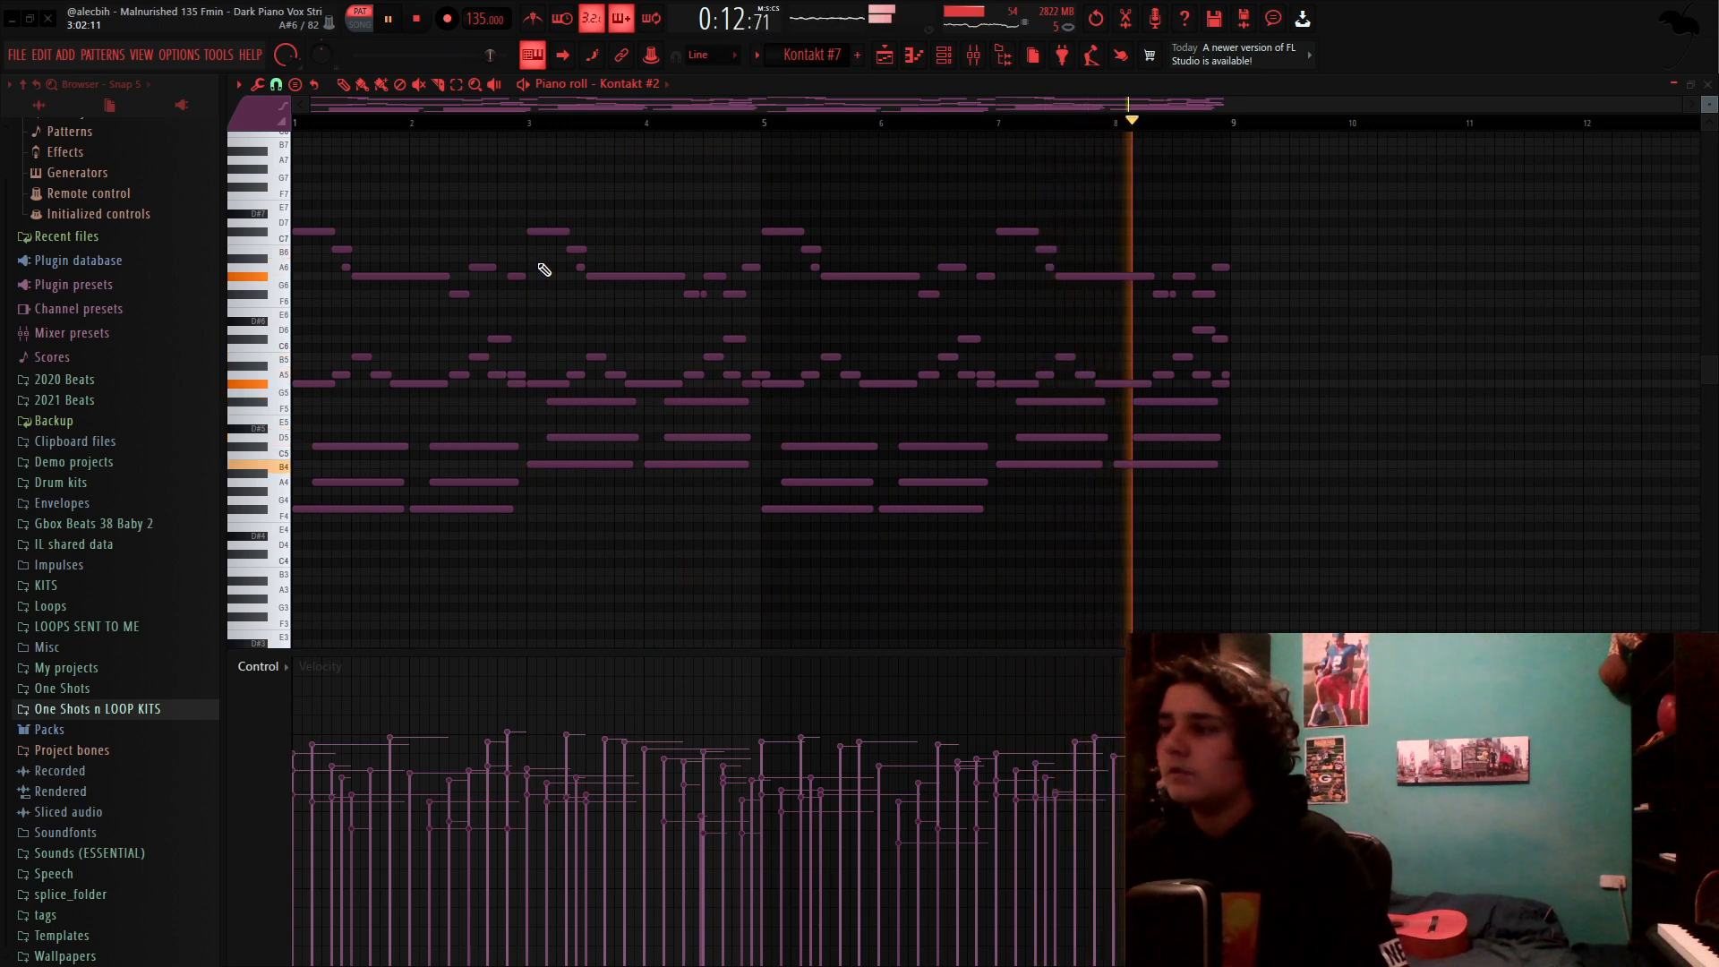
key(space)
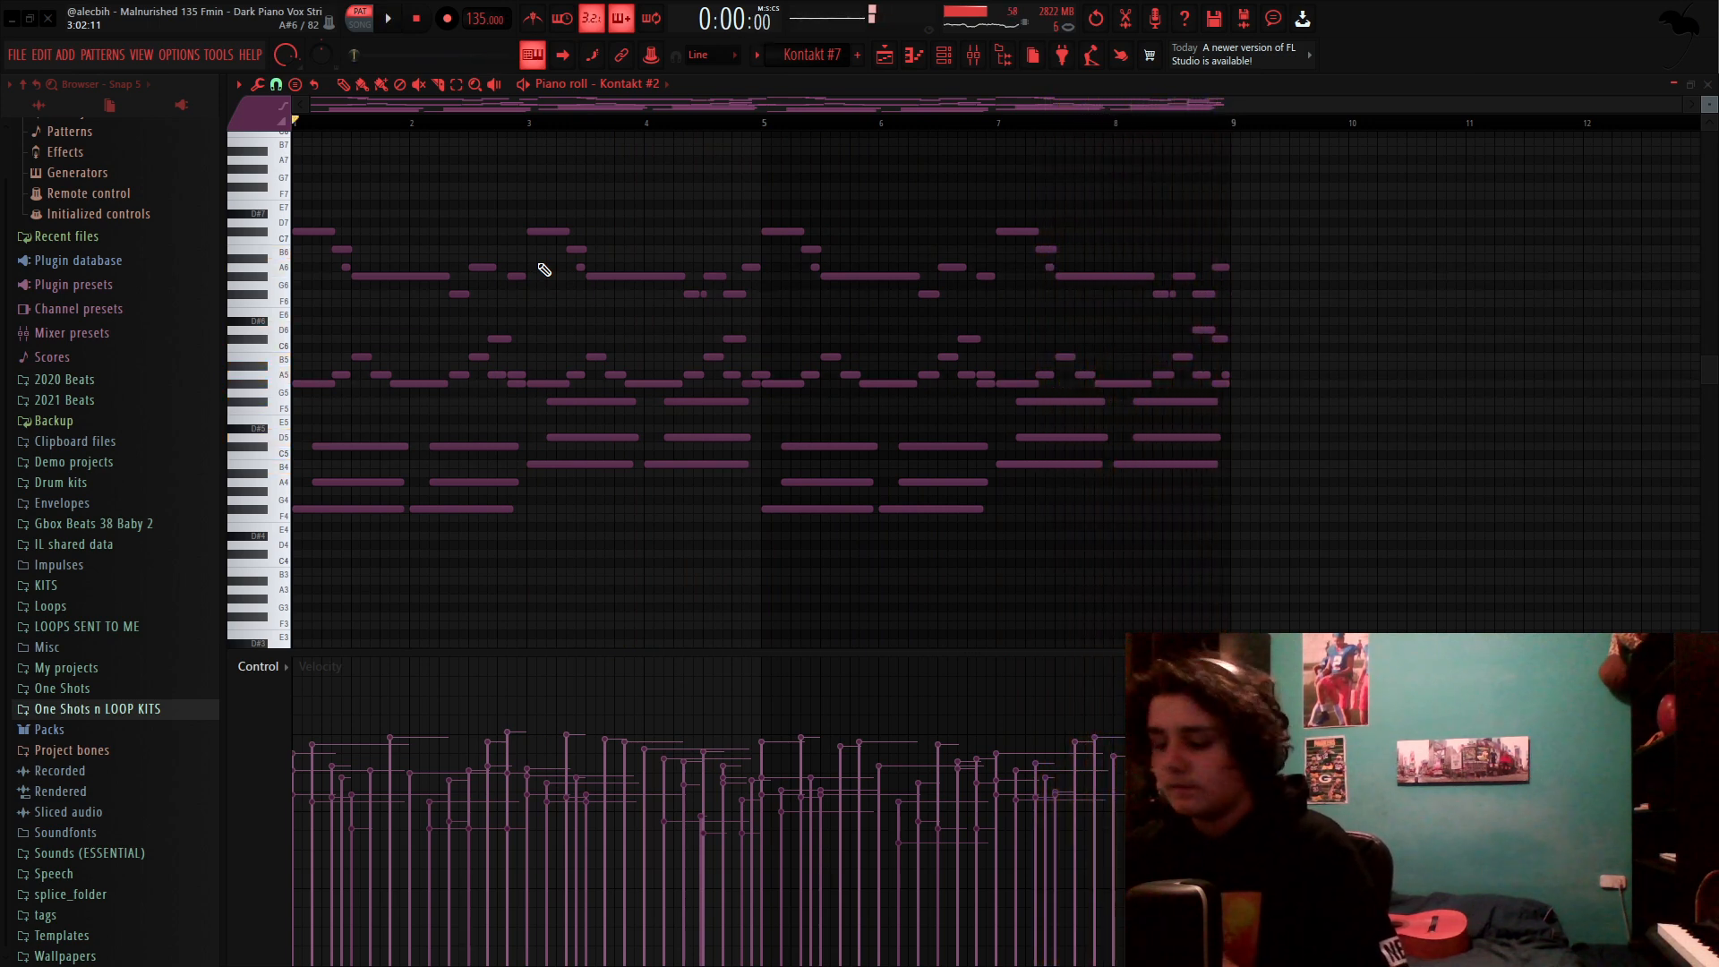
scroll(582, 269, down, 1)
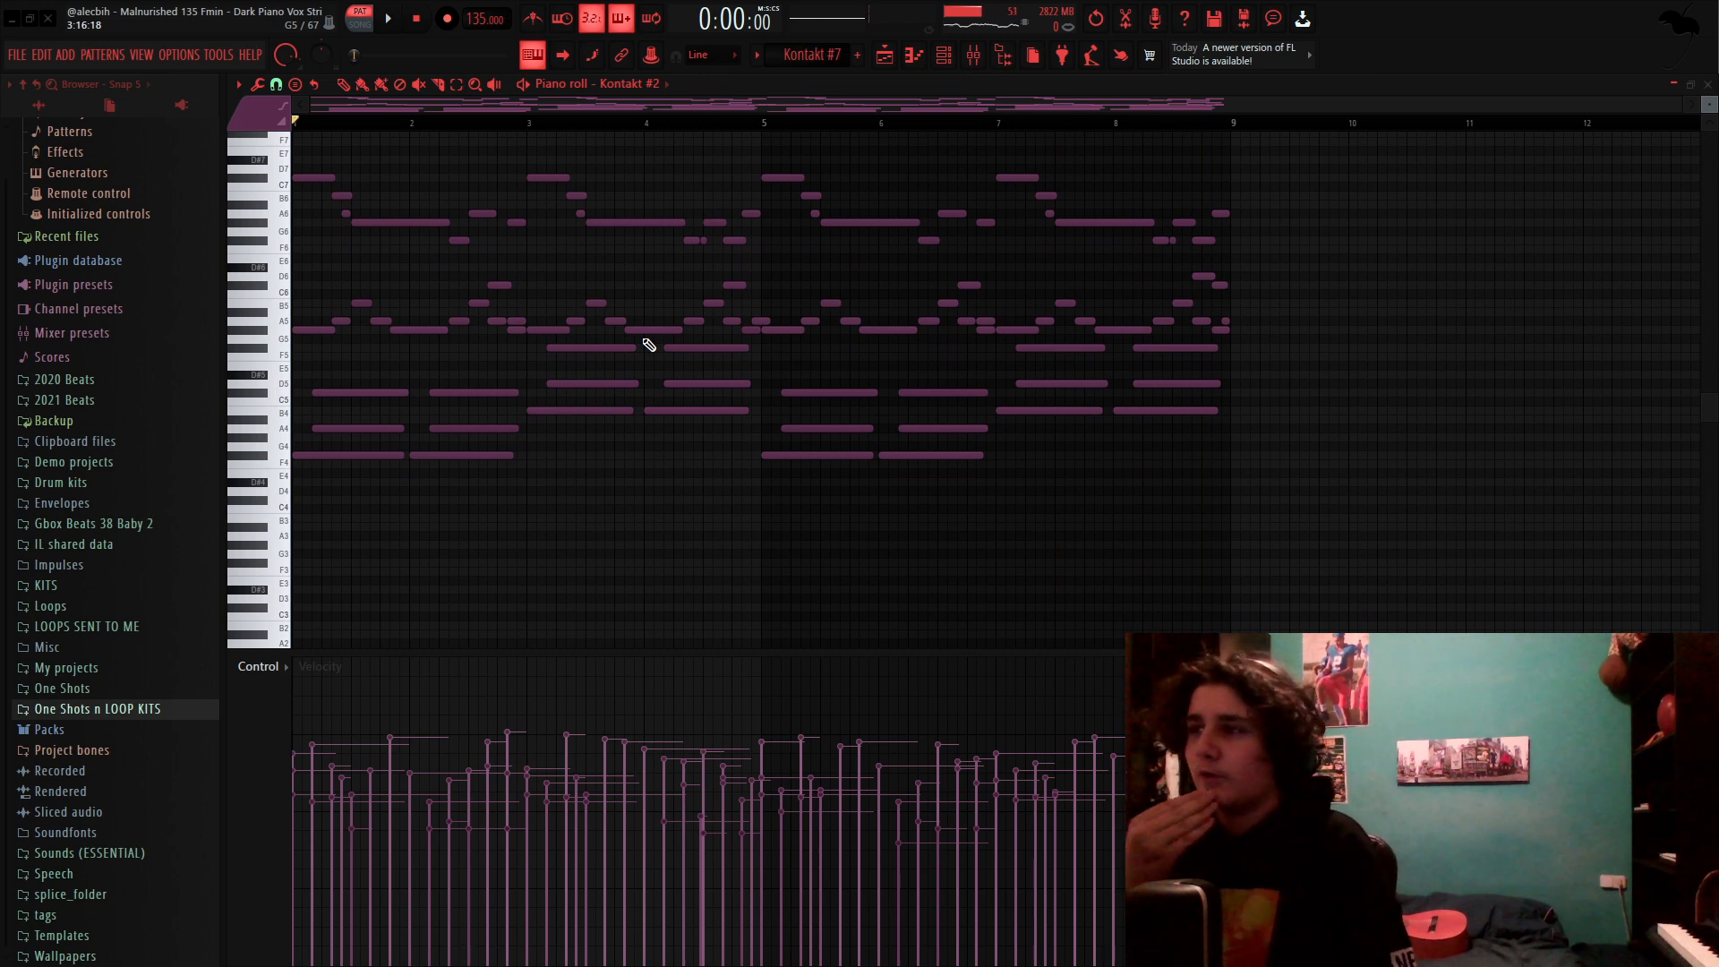
scroll(862, 556, up, 1)
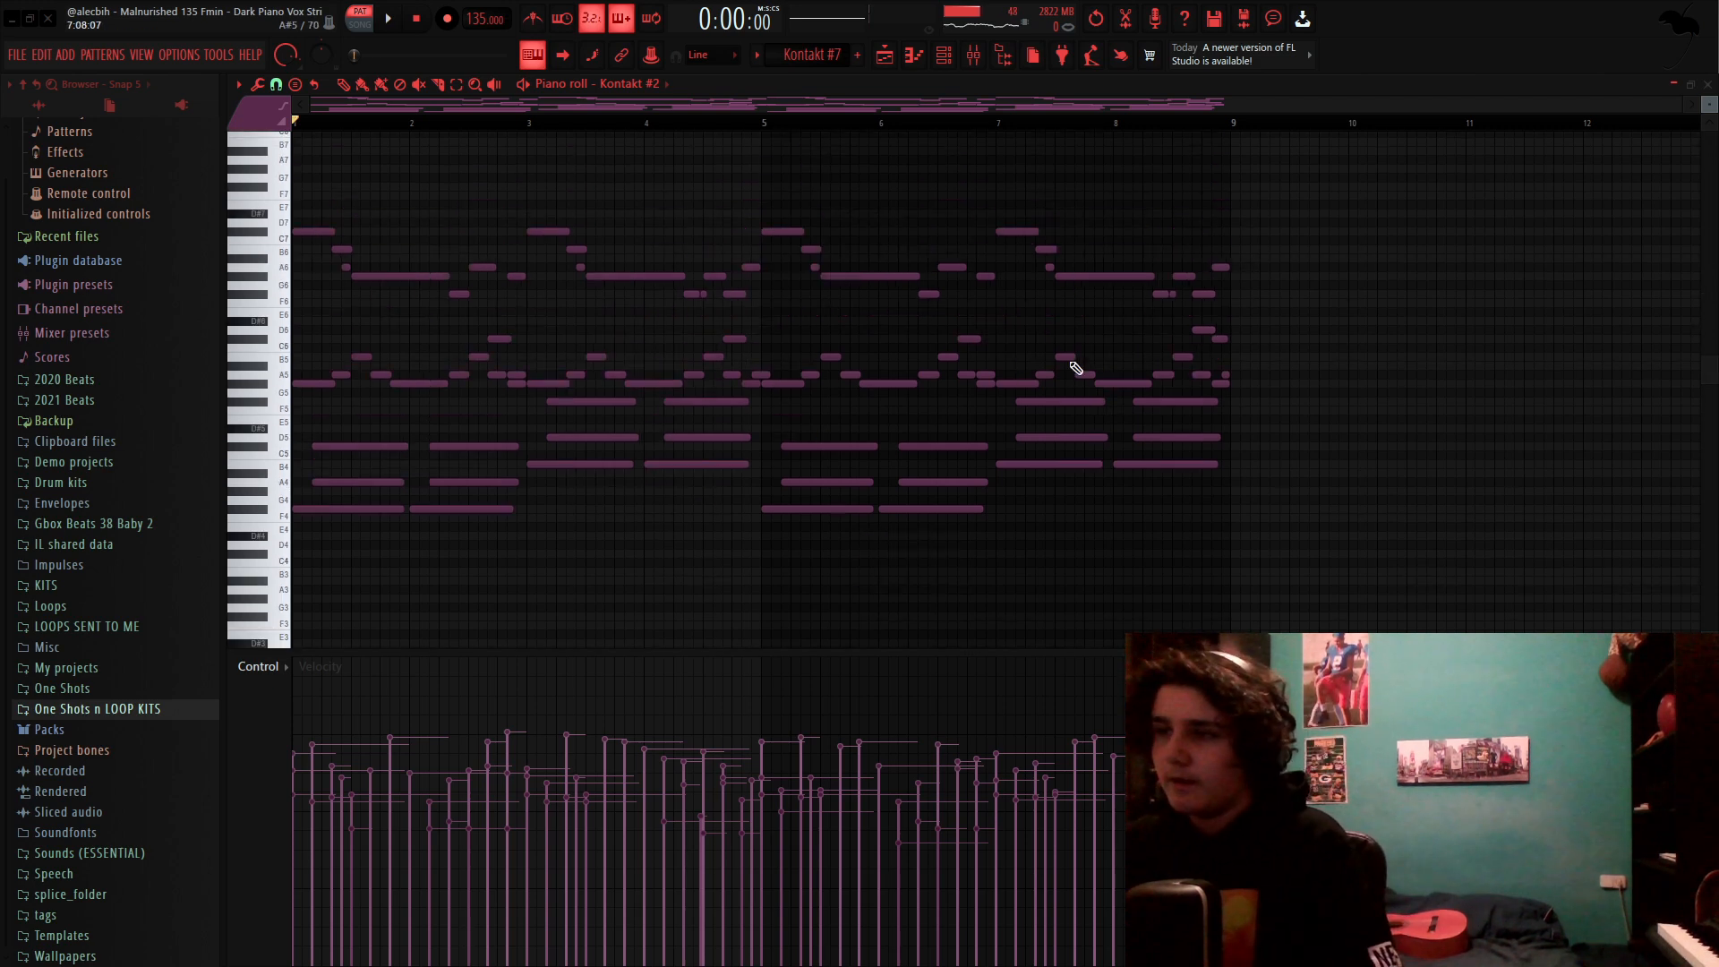
Step: Delete the highest melody line from the pattern and play the remaining chords and counter-melody
scroll(1268, 385, up, 1)
drag(1386, 431, 302, 235)
scroll(1119, 448, down, 1)
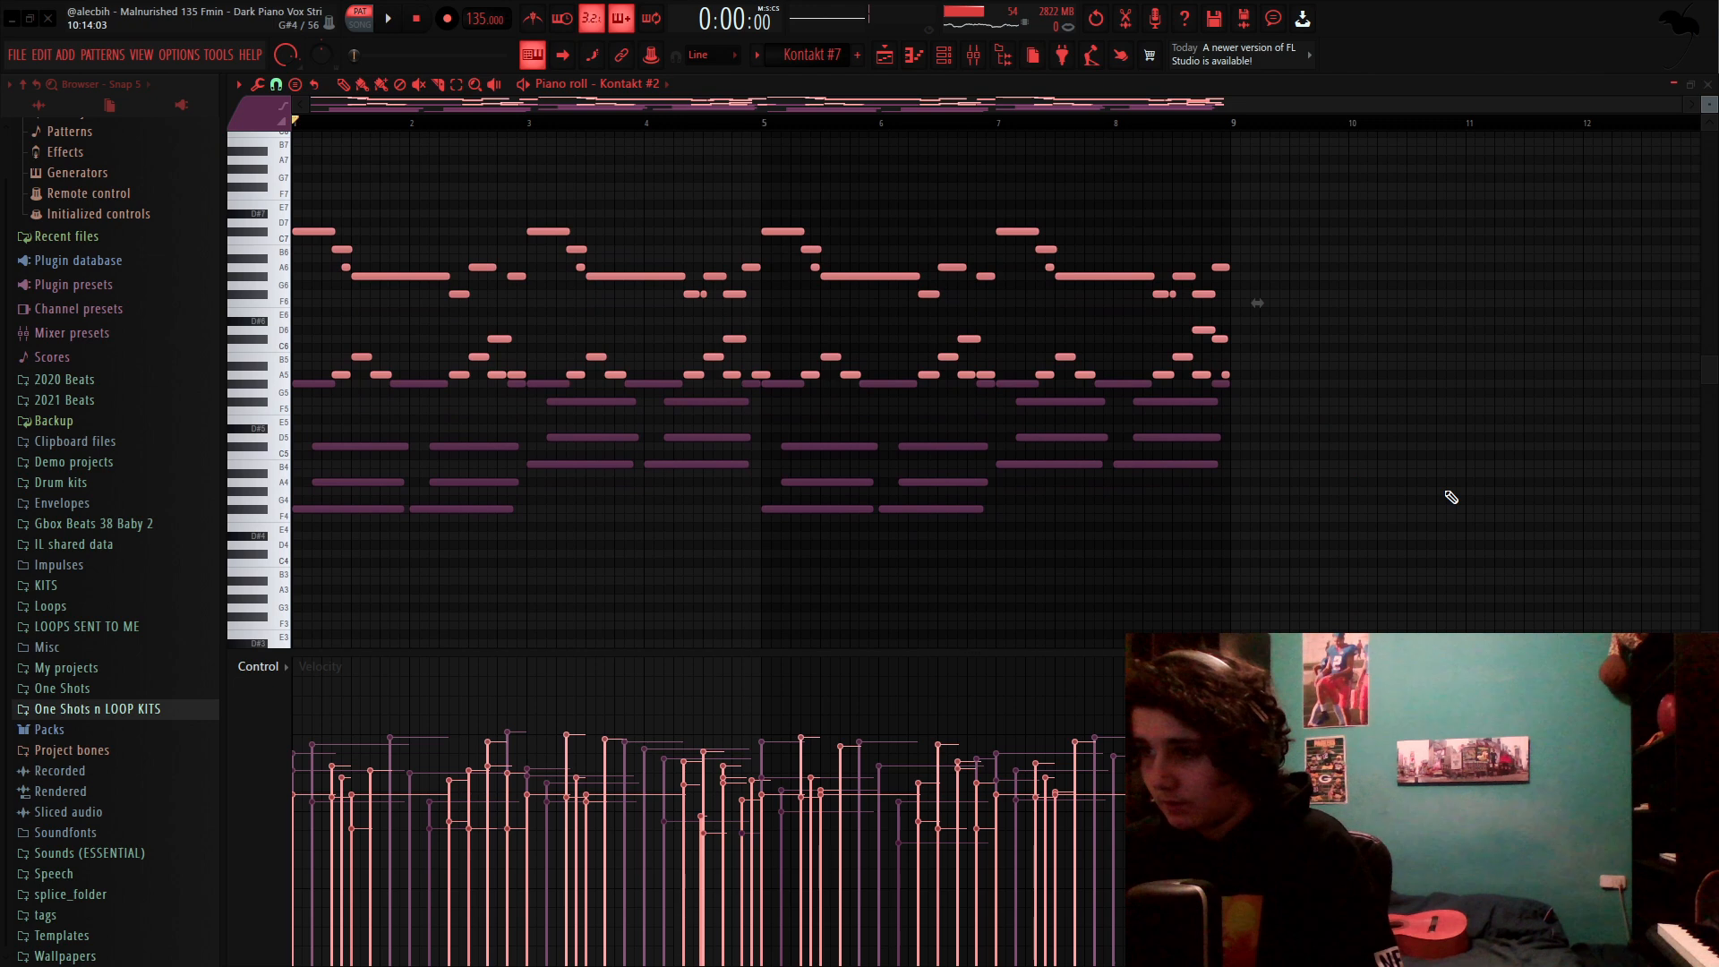
drag(1258, 310, 295, 148)
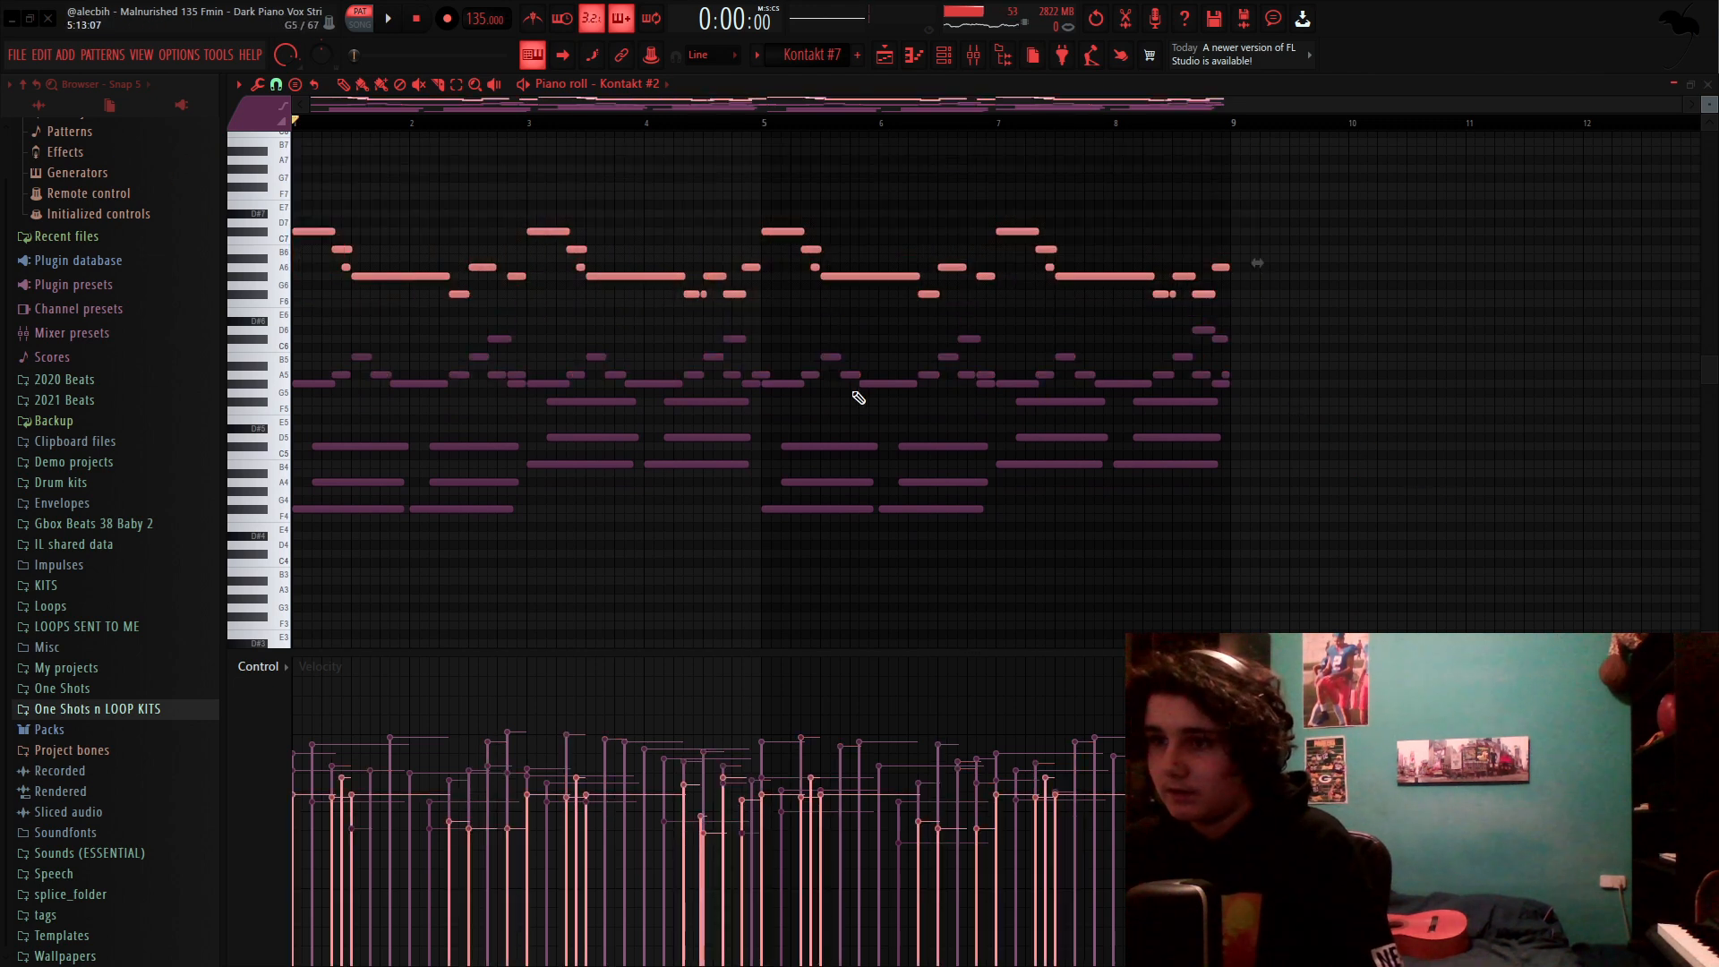
key(Delete)
key(space)
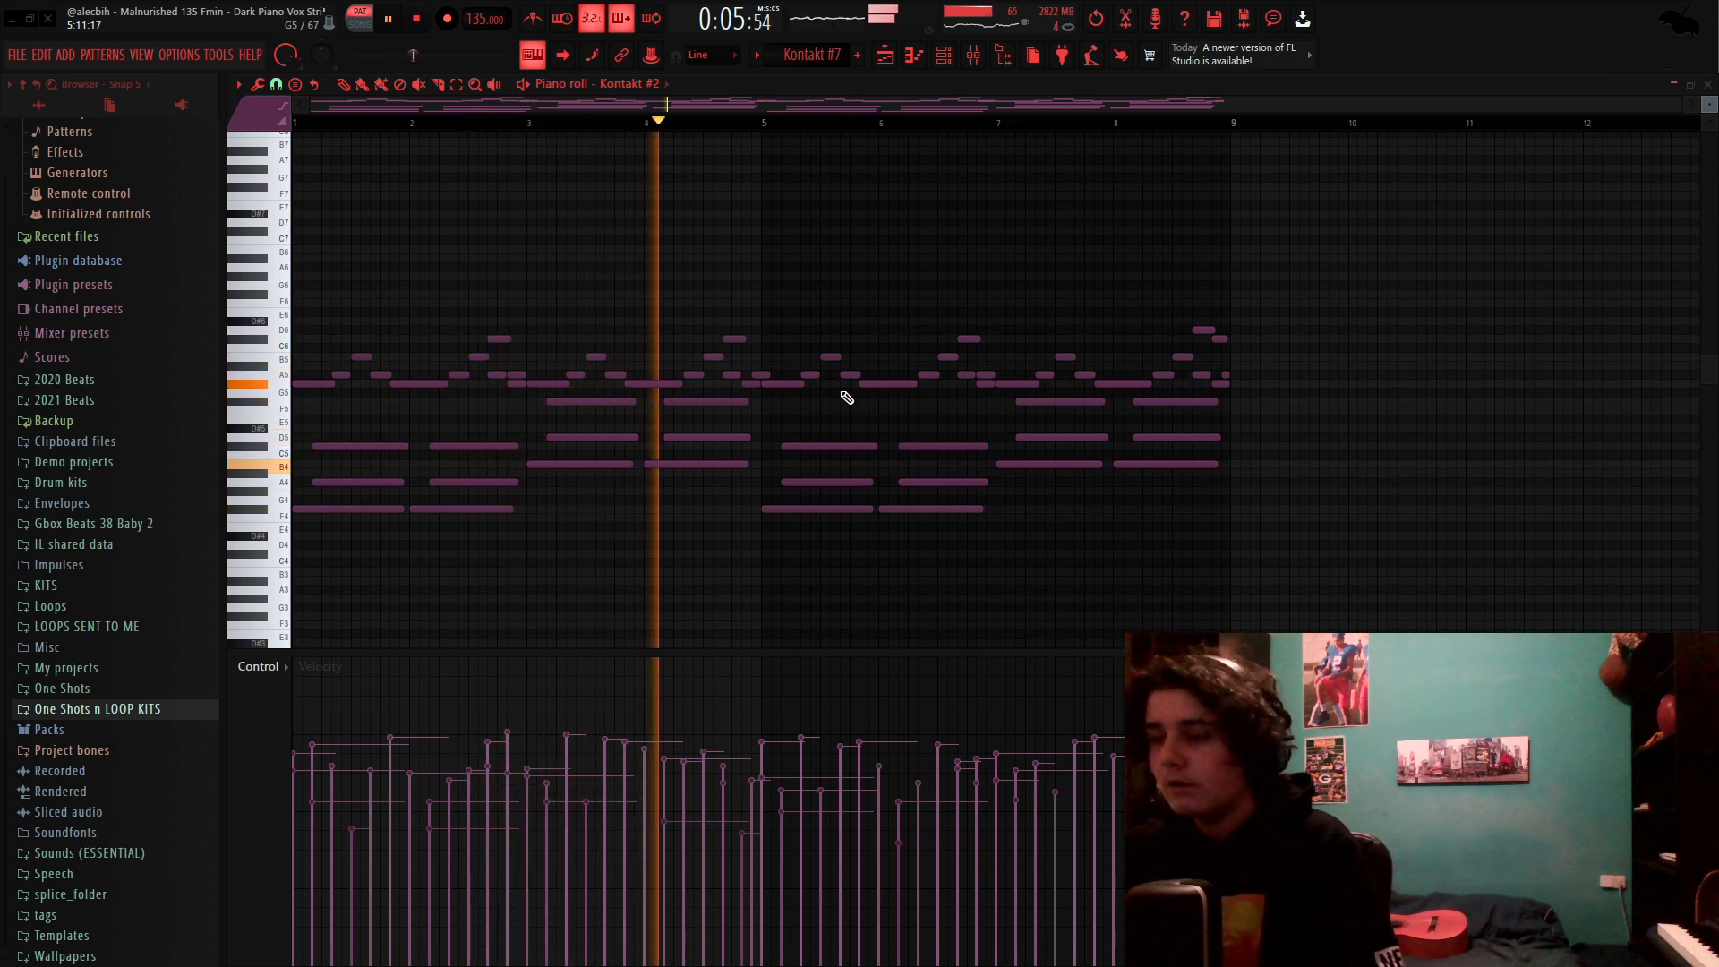
Step: Restore the removed top melody line and briefly play the full pattern again
key(ctrl+v)
key(space)
scroll(1272, 309, up, 2)
key(space)
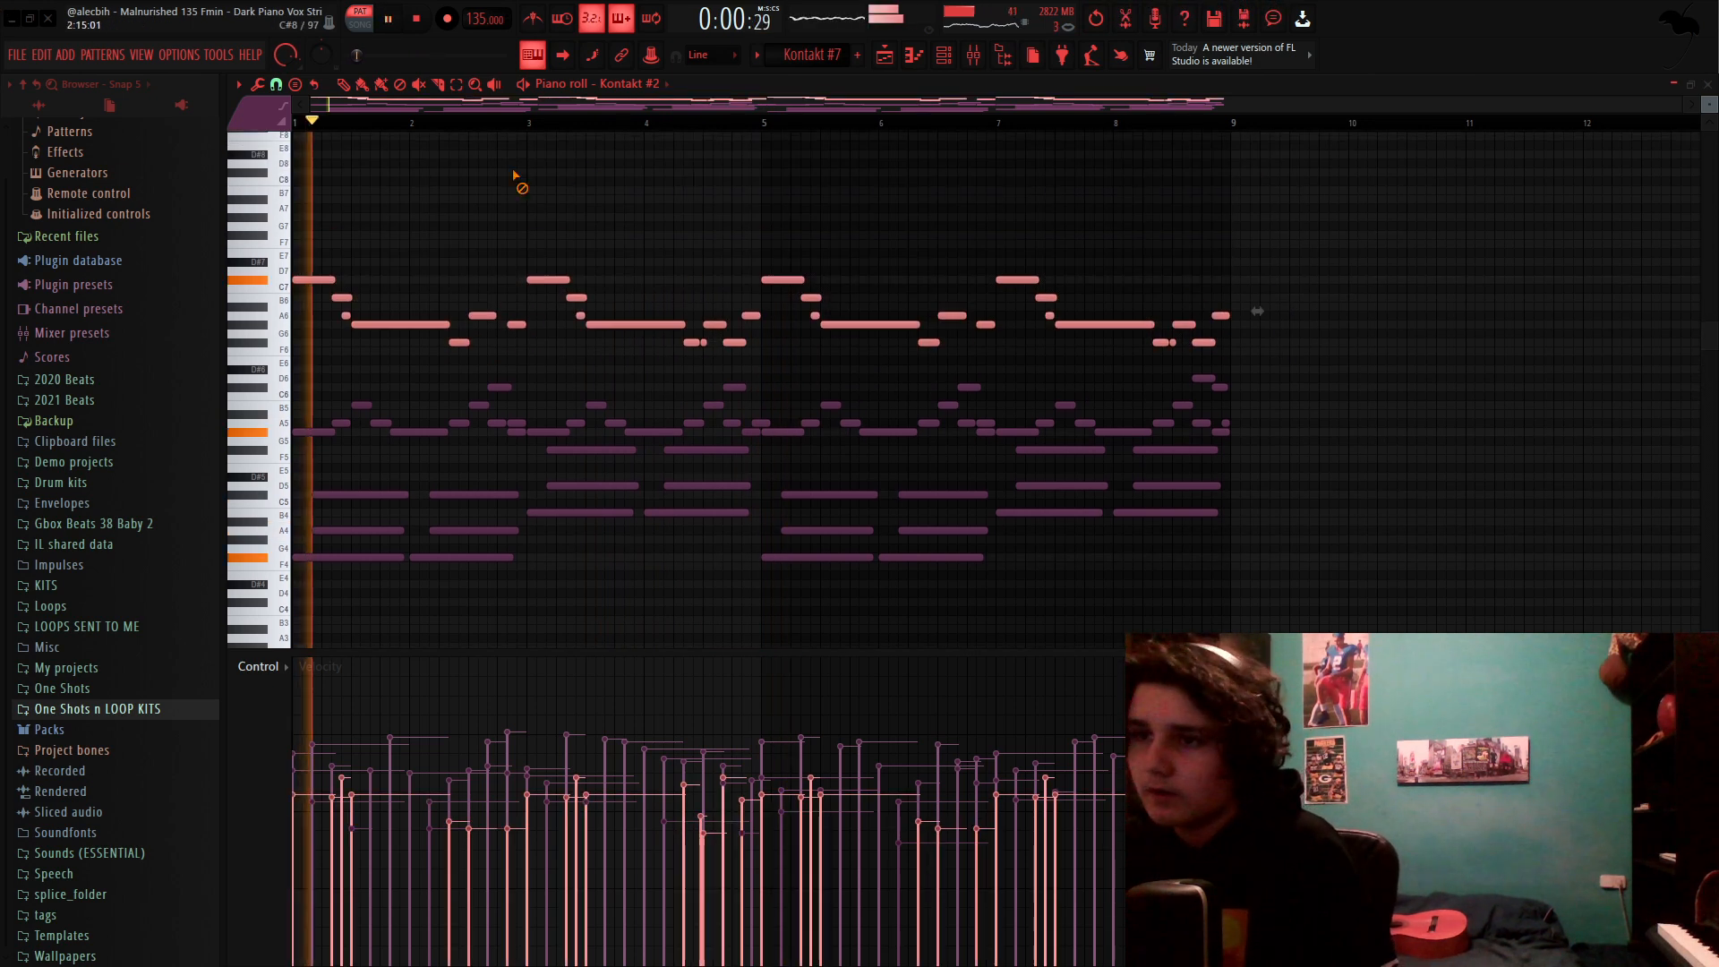
key(space)
scroll(725, 284, down, 6)
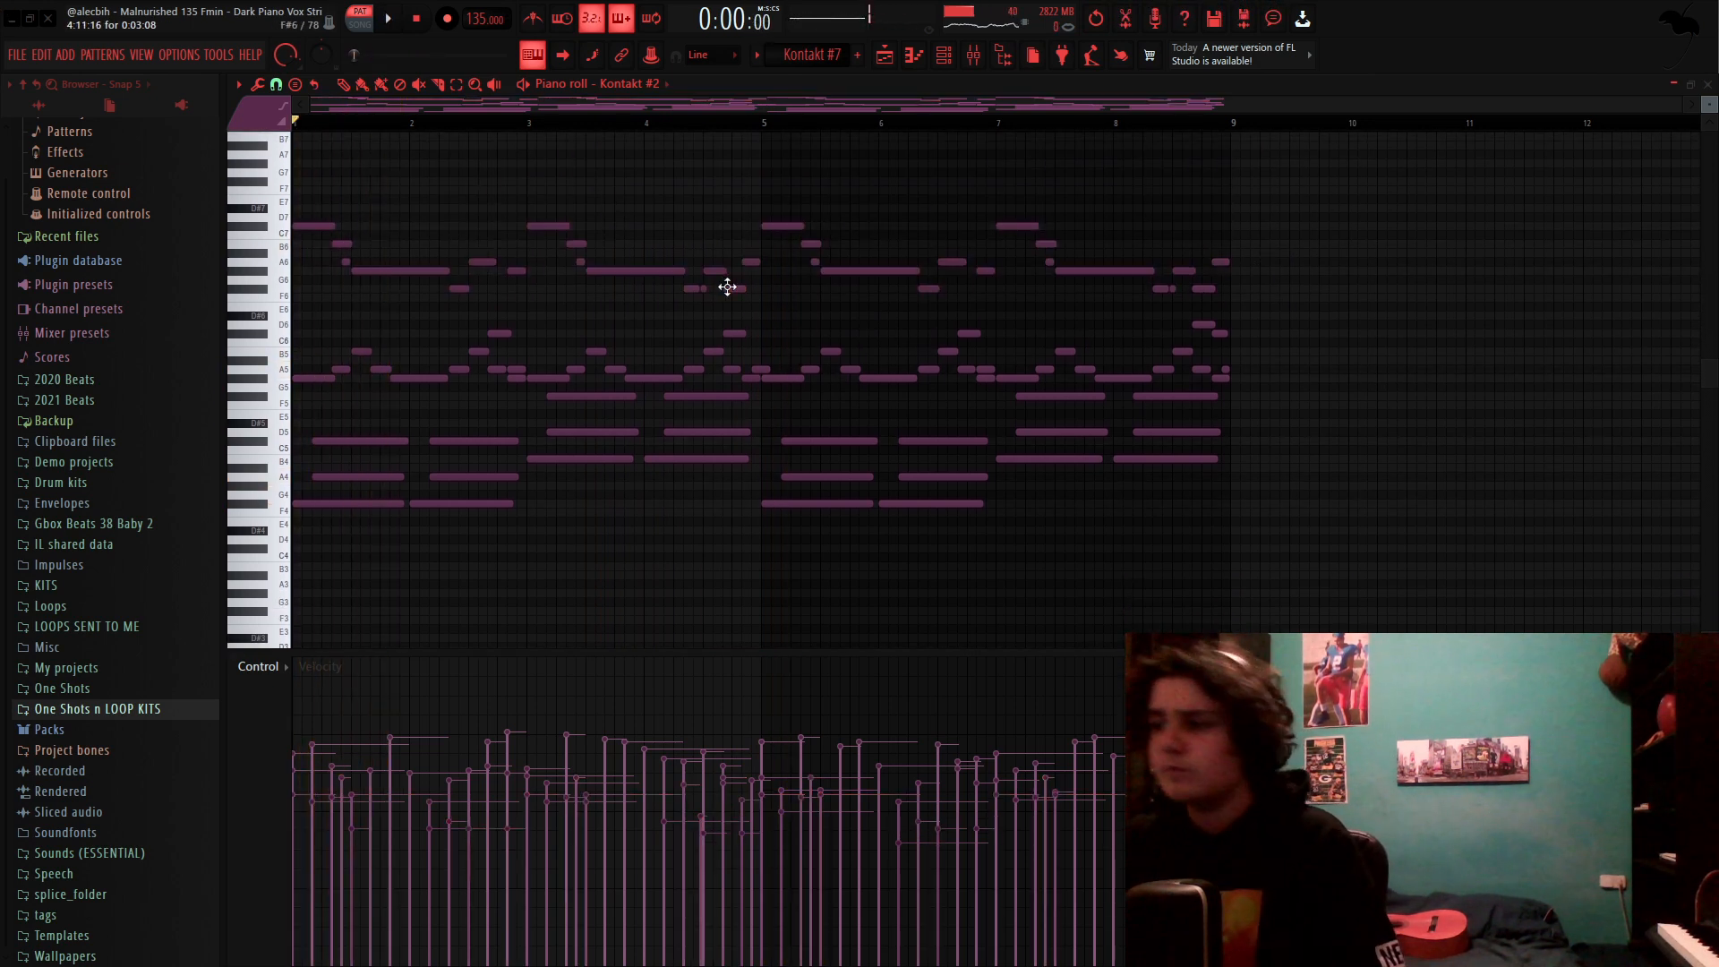
Step: Try randomizing the note velocities with the piano roll randomizer, and close it without accepting
drag(679, 656, 568, 705)
key(alt+r)
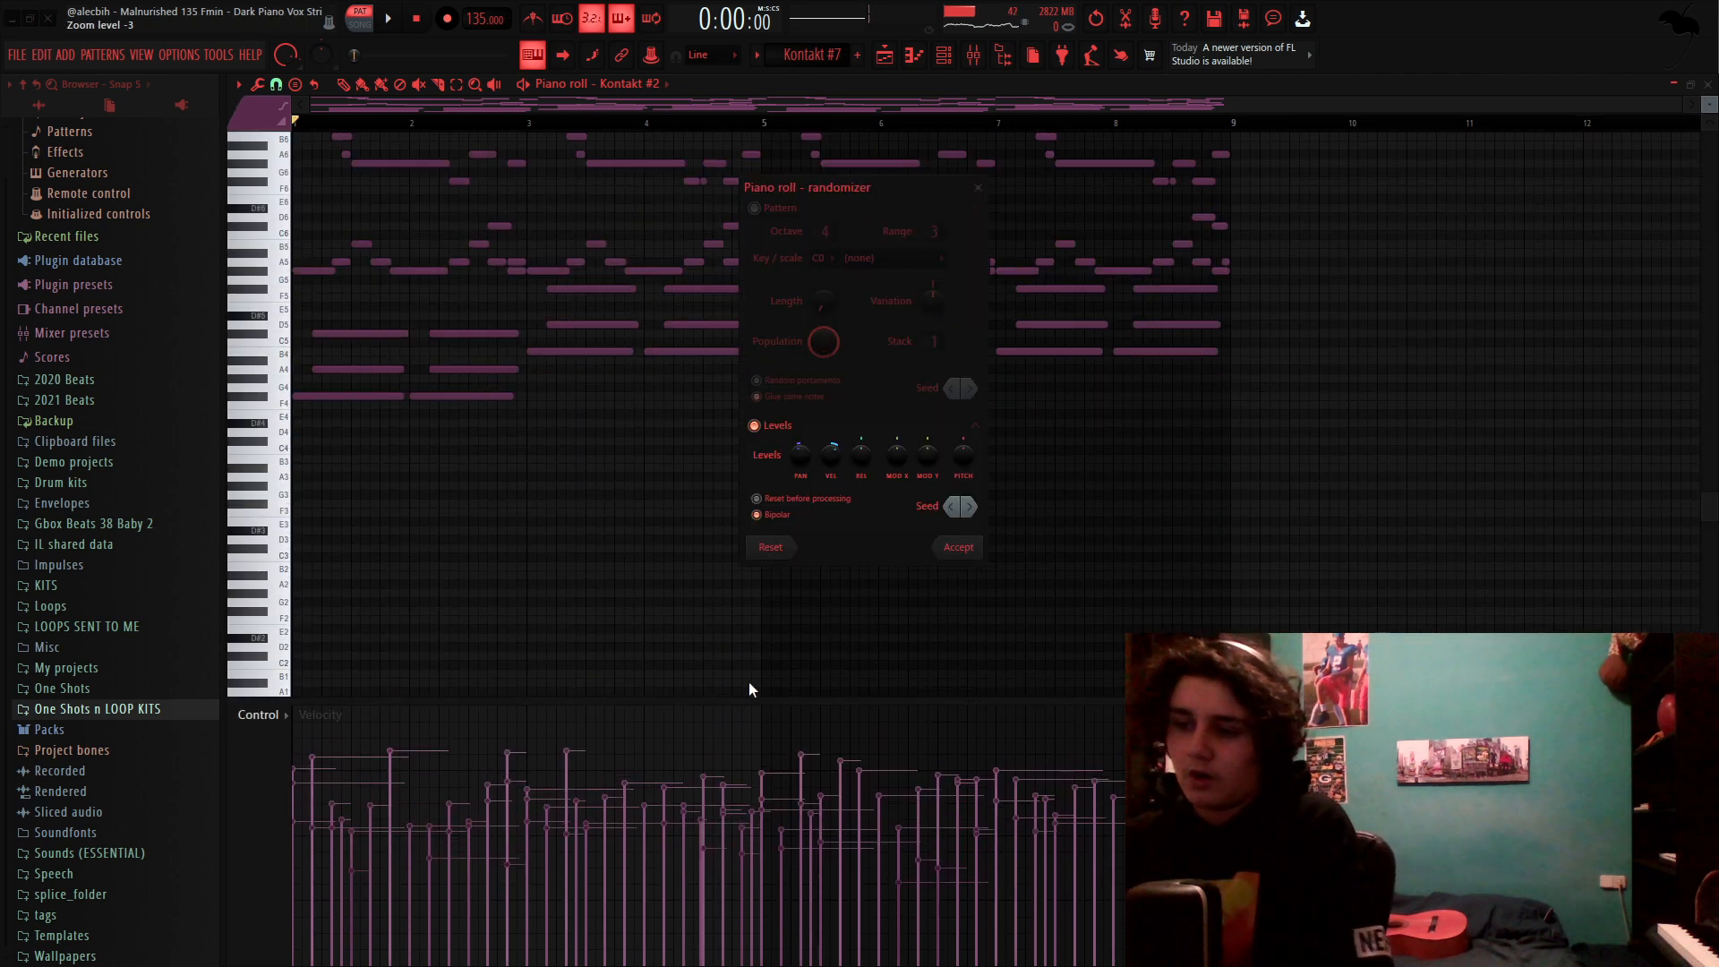
mouse_move(832, 454)
mouse_down()
mouse_move(832, 426)
mouse_move(832, 473)
mouse_up()
click(978, 188)
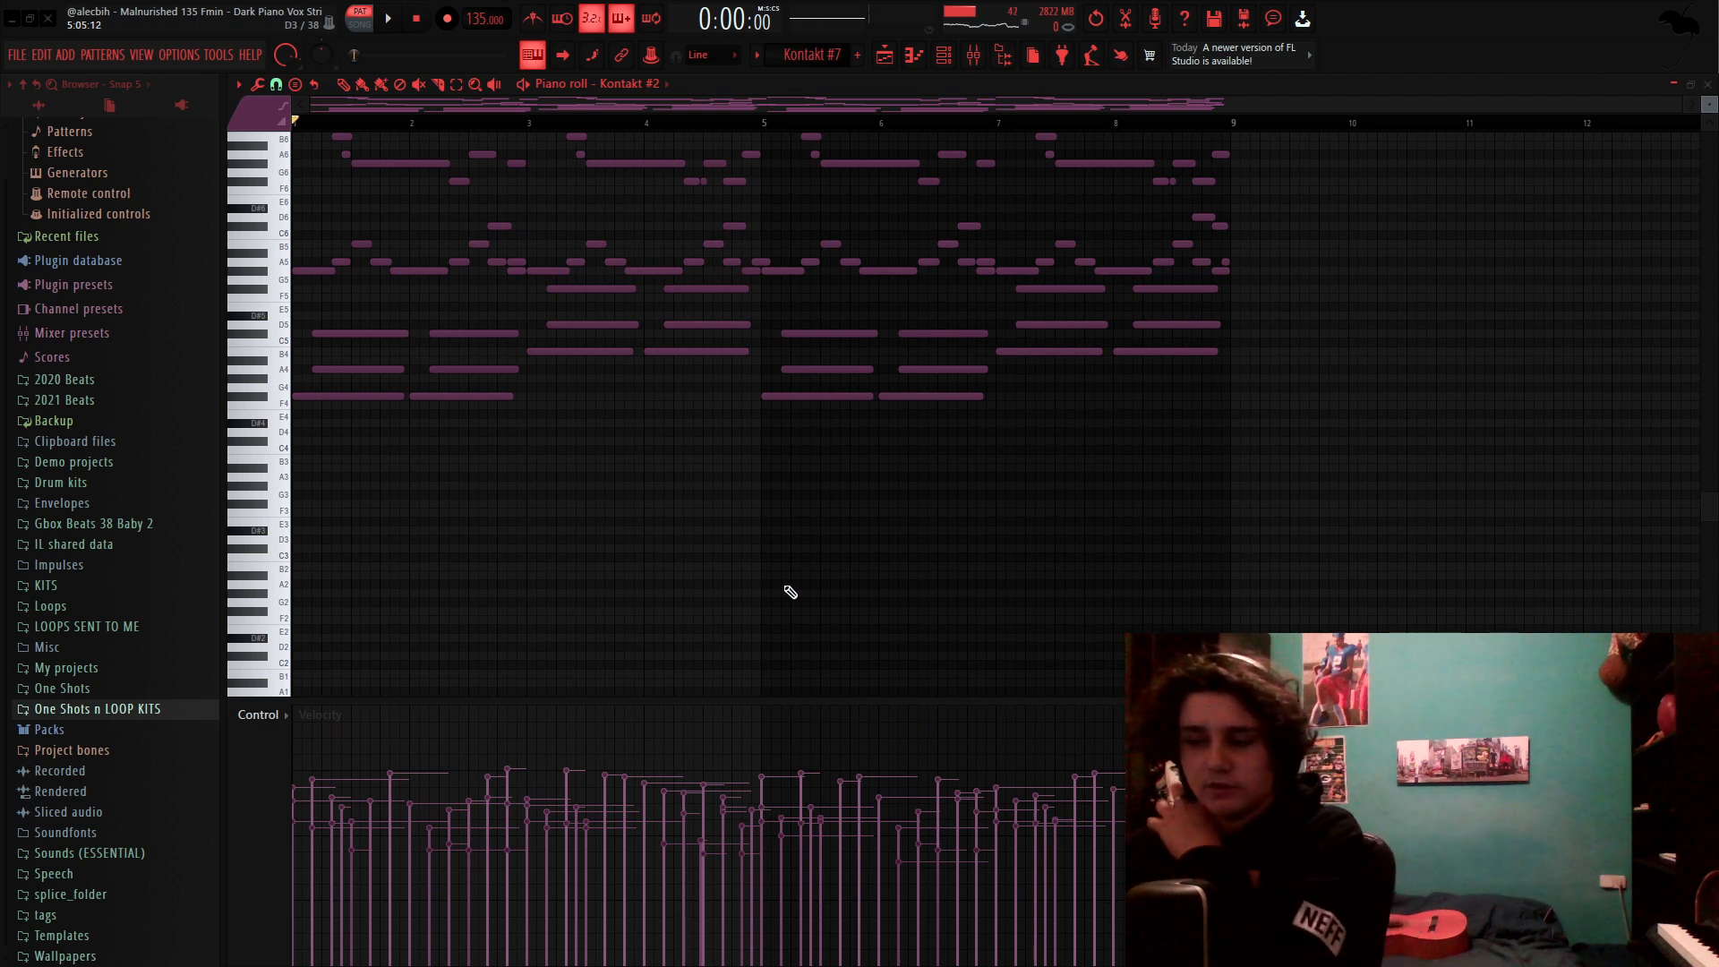
Step: Try redrawing the note velocities in the enlarged velocity lane, undo the edit, and shrink the lane
drag(619, 696, 587, 293)
drag(460, 606, 1172, 658)
key(ctrl+z)
drag(940, 296, 962, 863)
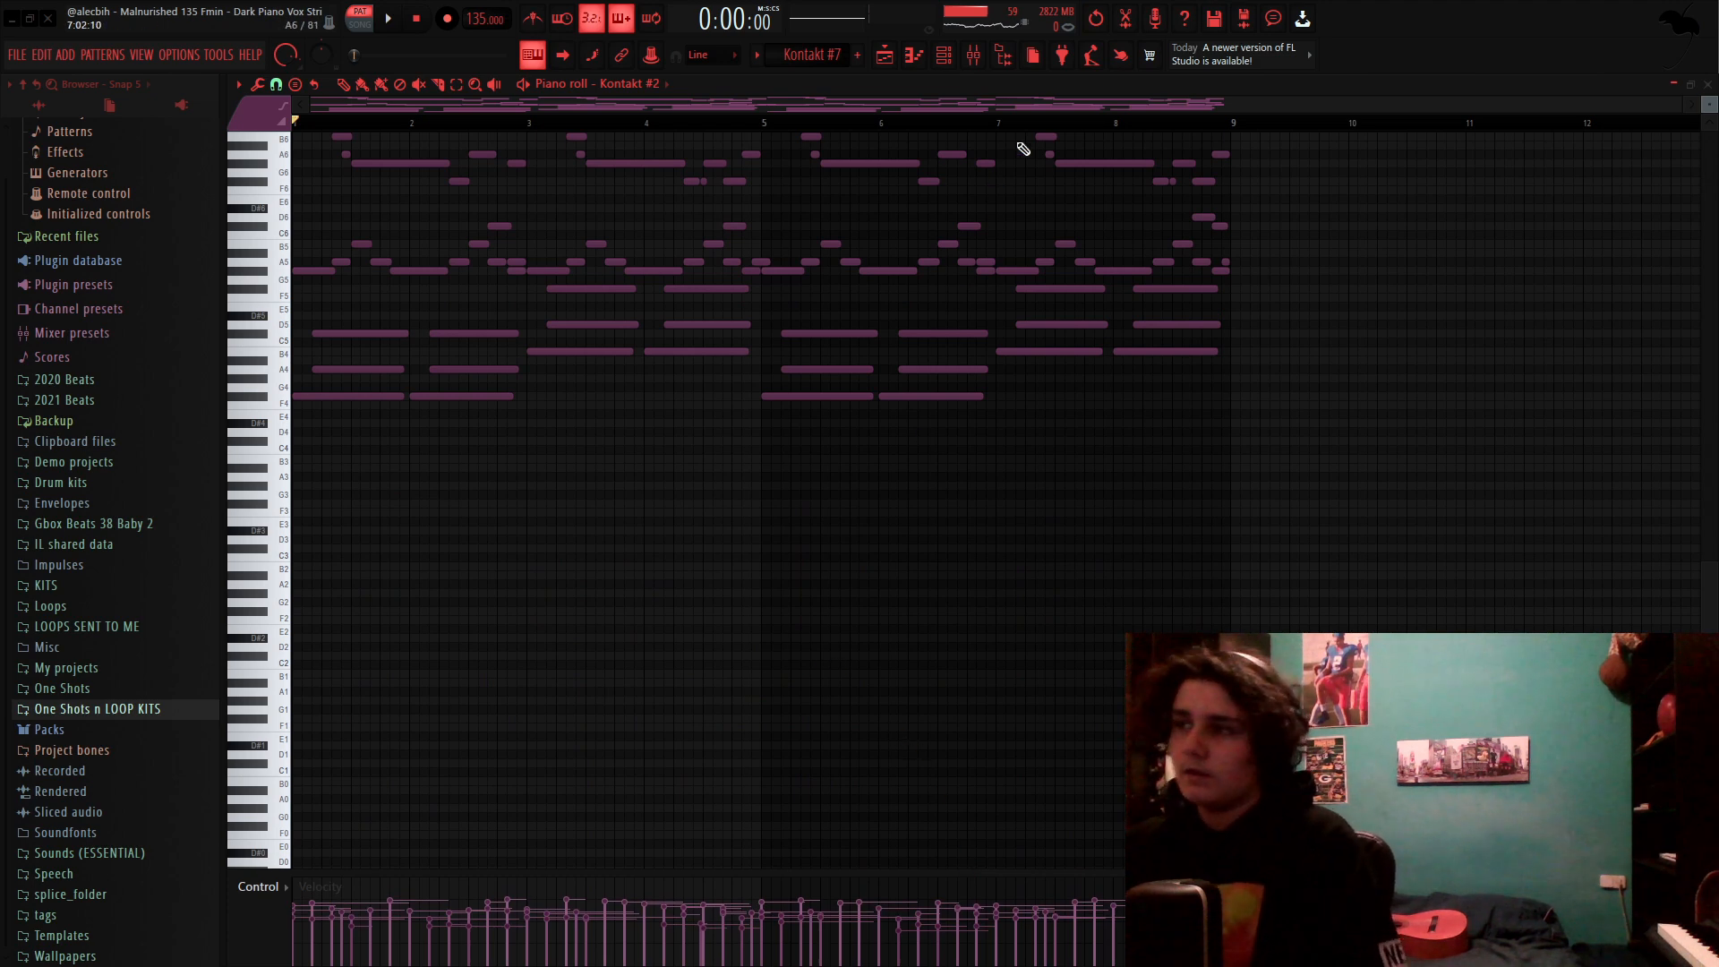
Step: Open the second Kontakt #2 clip on Track 4 in the piano roll and play its pattern
click(973, 59)
key(F5)
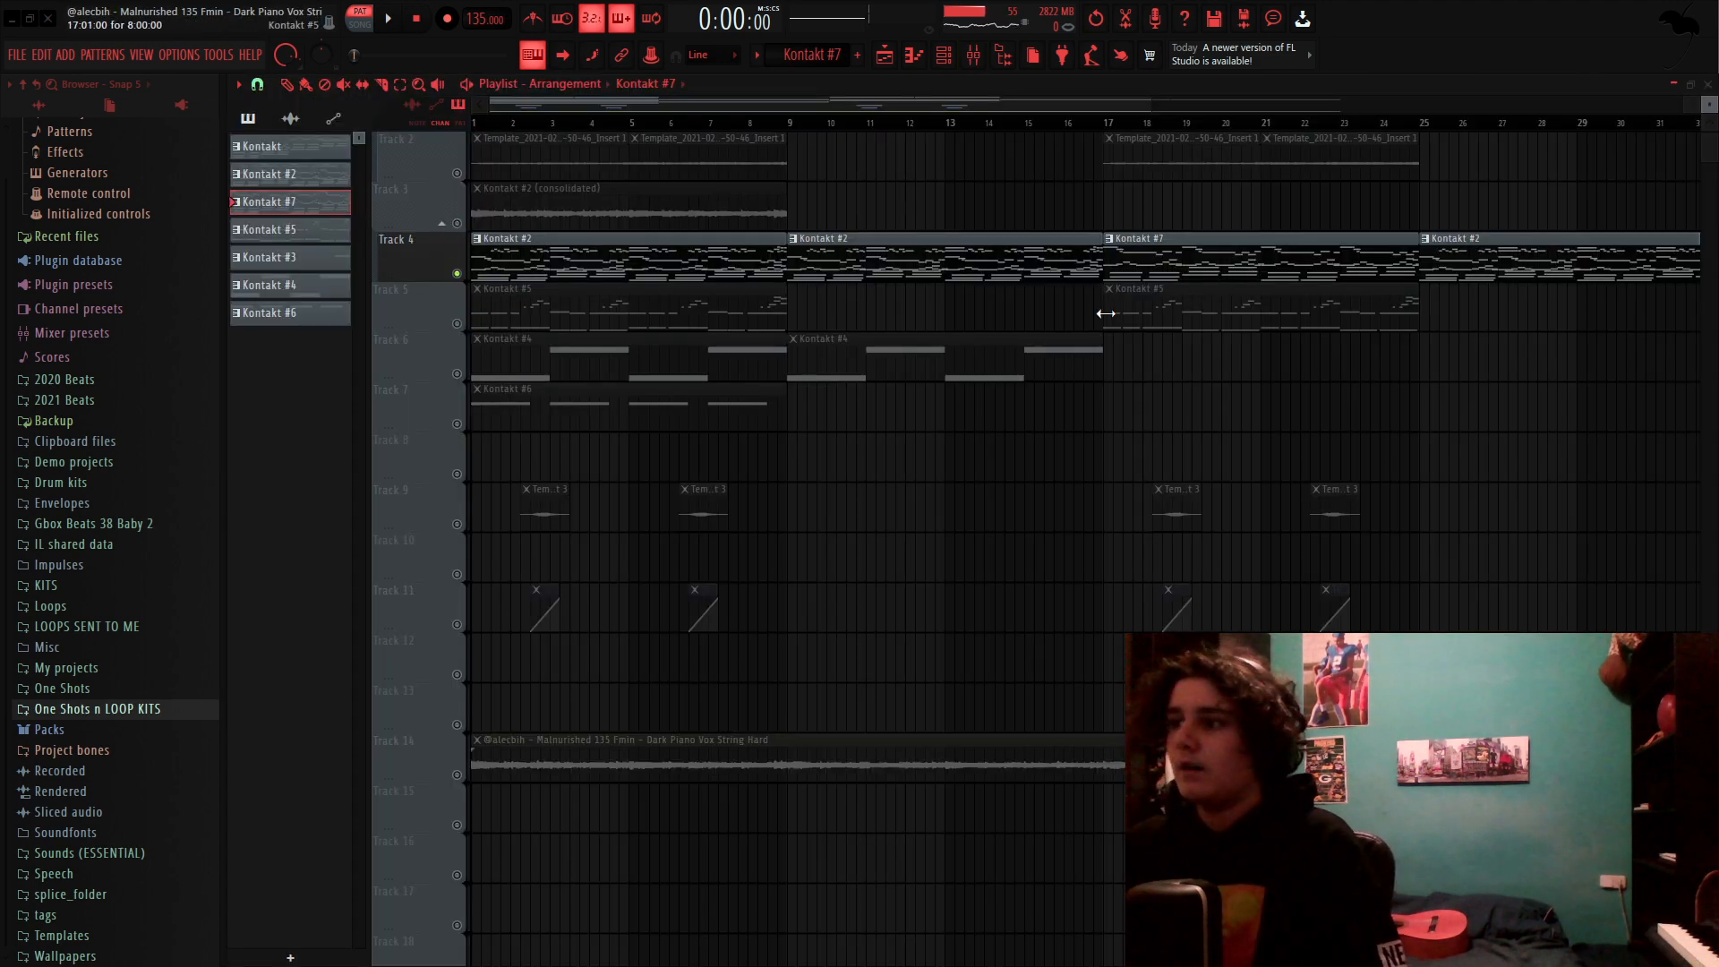
double_click(855, 264)
drag(1304, 352, 17, 45)
ctrl+click(545, 191)
scroll(484, 161, down, 3)
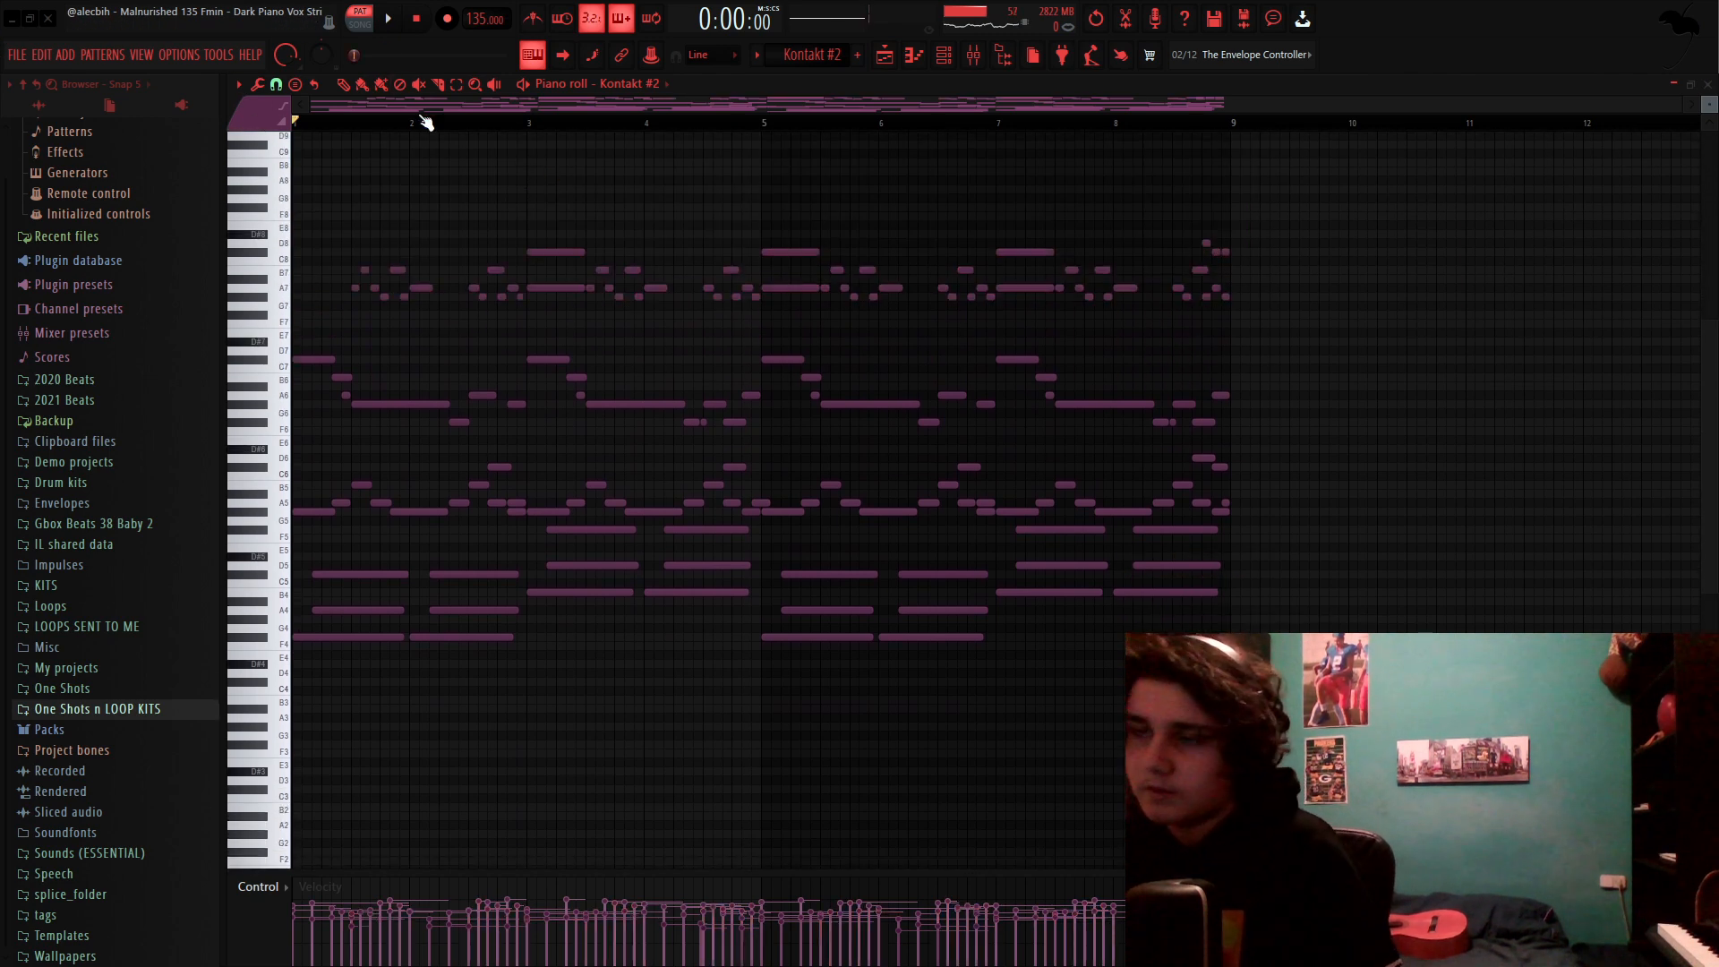
key(space)
scroll(452, 201, down, 1)
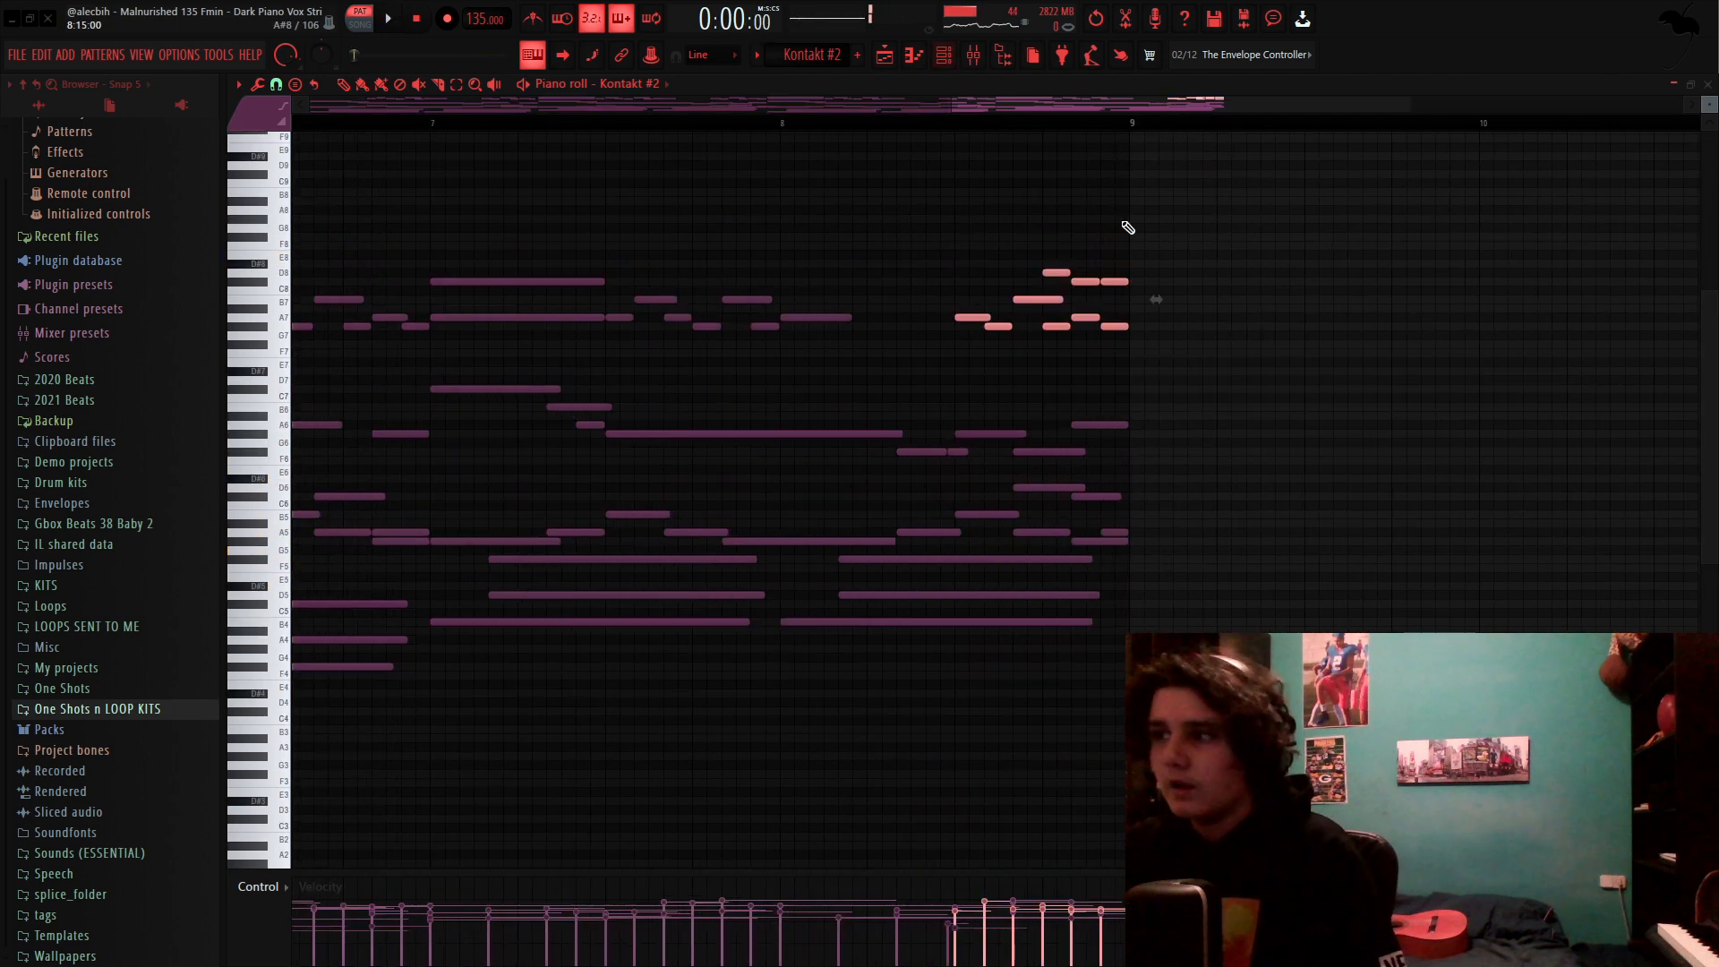
Step: Highlight the added high-octave melody notes toward the end of the Kontakt #2 pattern, and clear the selection
scroll(1231, 269, down, 4)
drag(1245, 348, 948, 214)
drag(634, 332, 546, 247)
ctrl+click(1402, 329)
drag(1276, 346, 1038, 228)
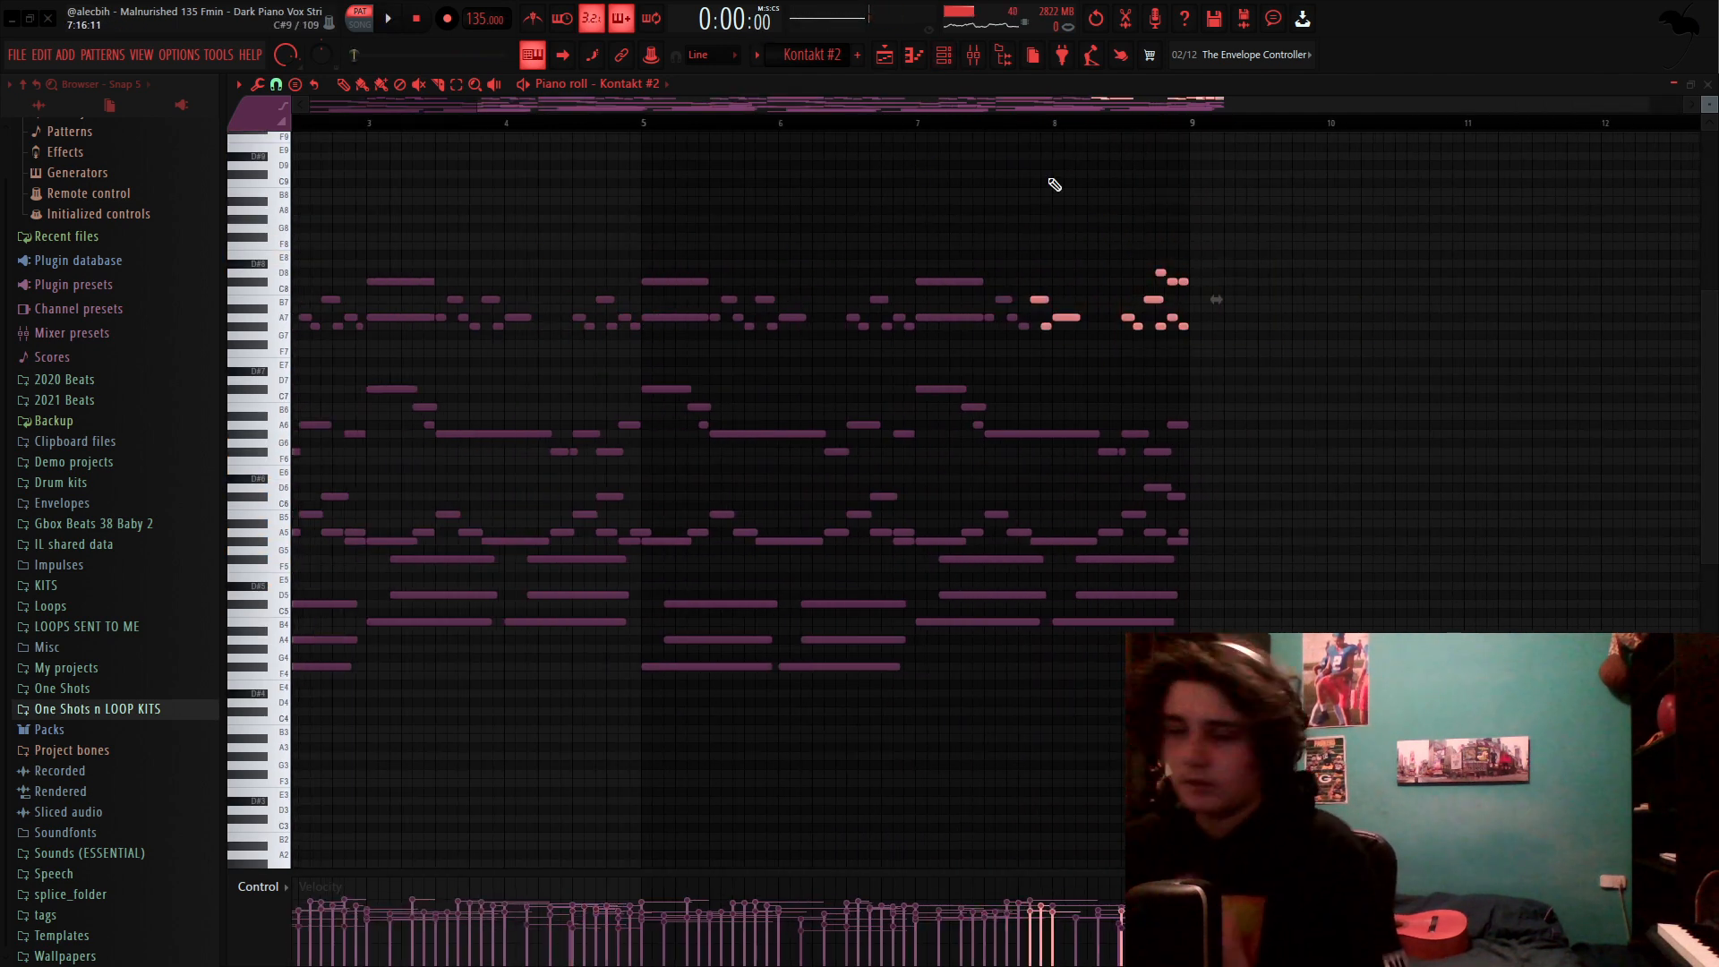
right_click(1250, 243)
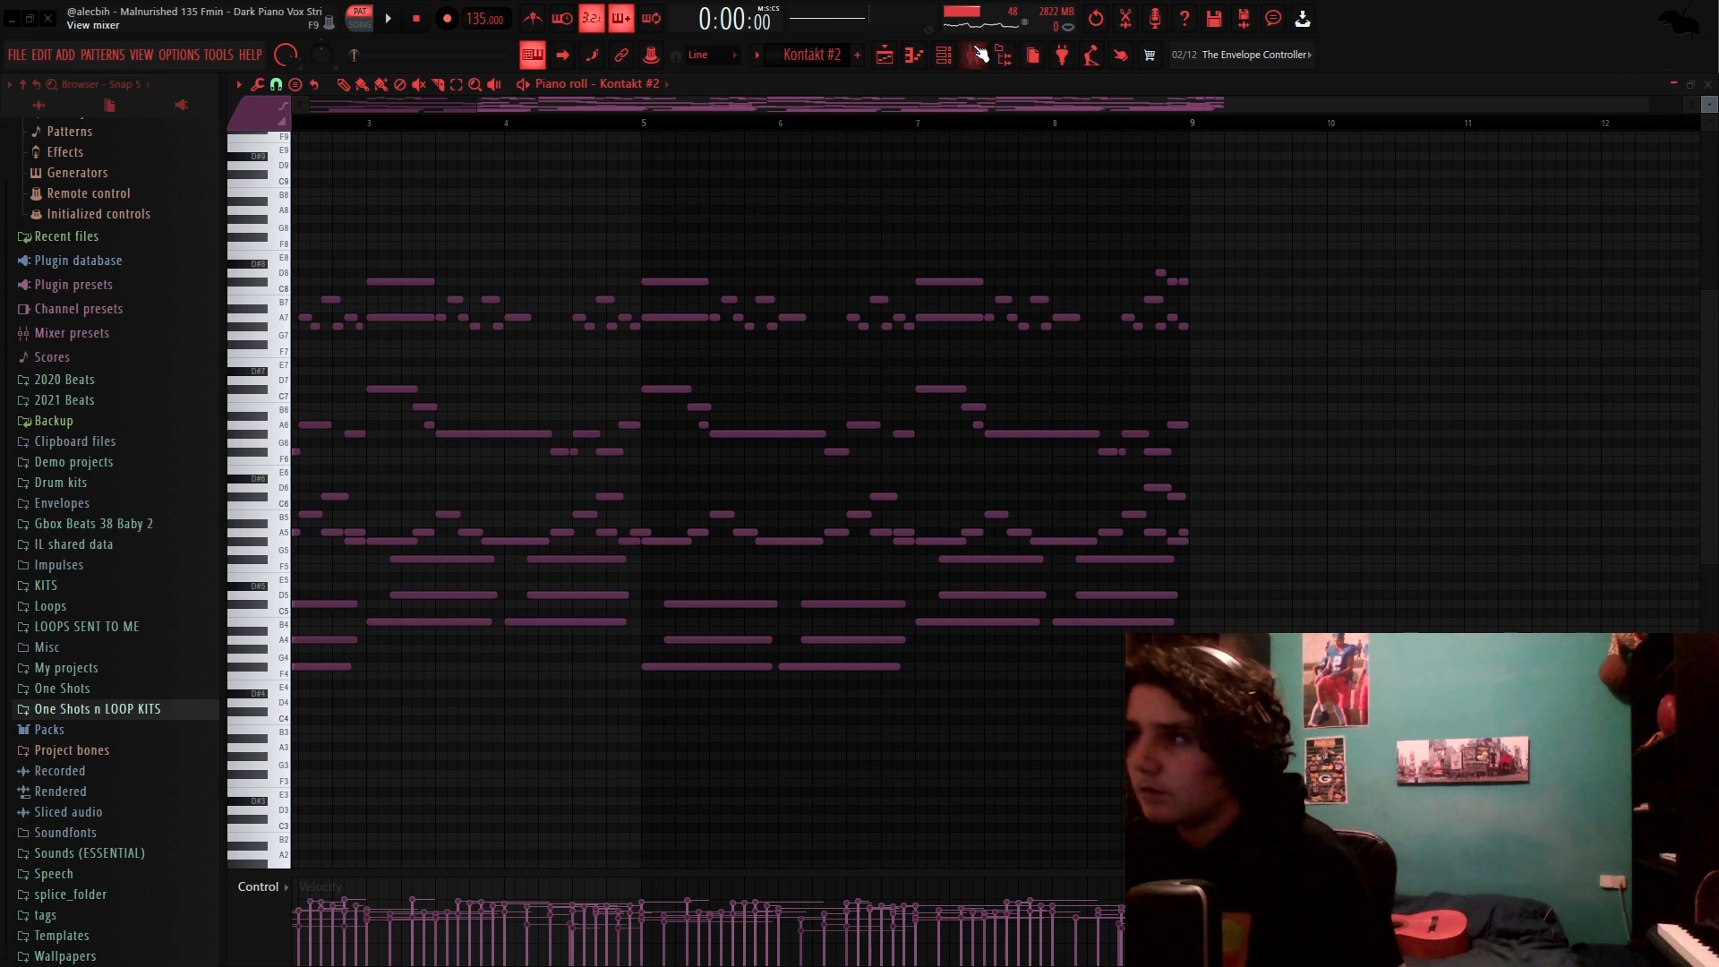
Step: Inspect the Fruity parametric EQ 2 and Ghz Wow Control 3 settings on the Kontakt #2 mixer track
click(974, 54)
click(943, 55)
click(974, 56)
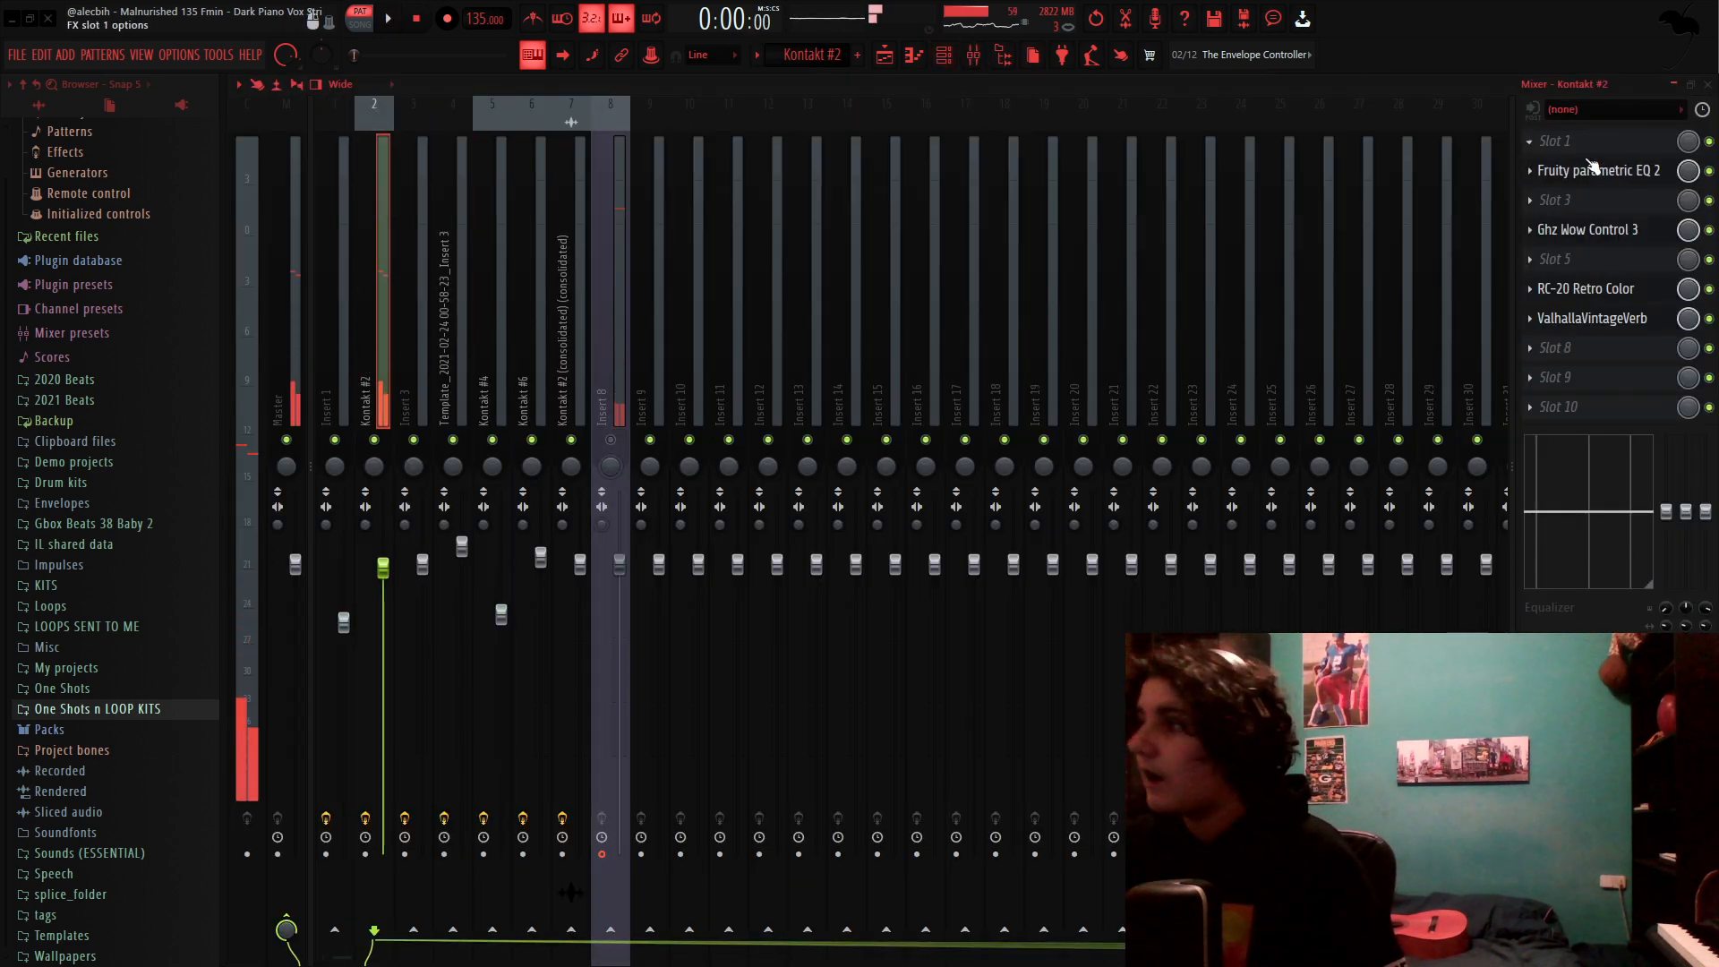
click(1594, 170)
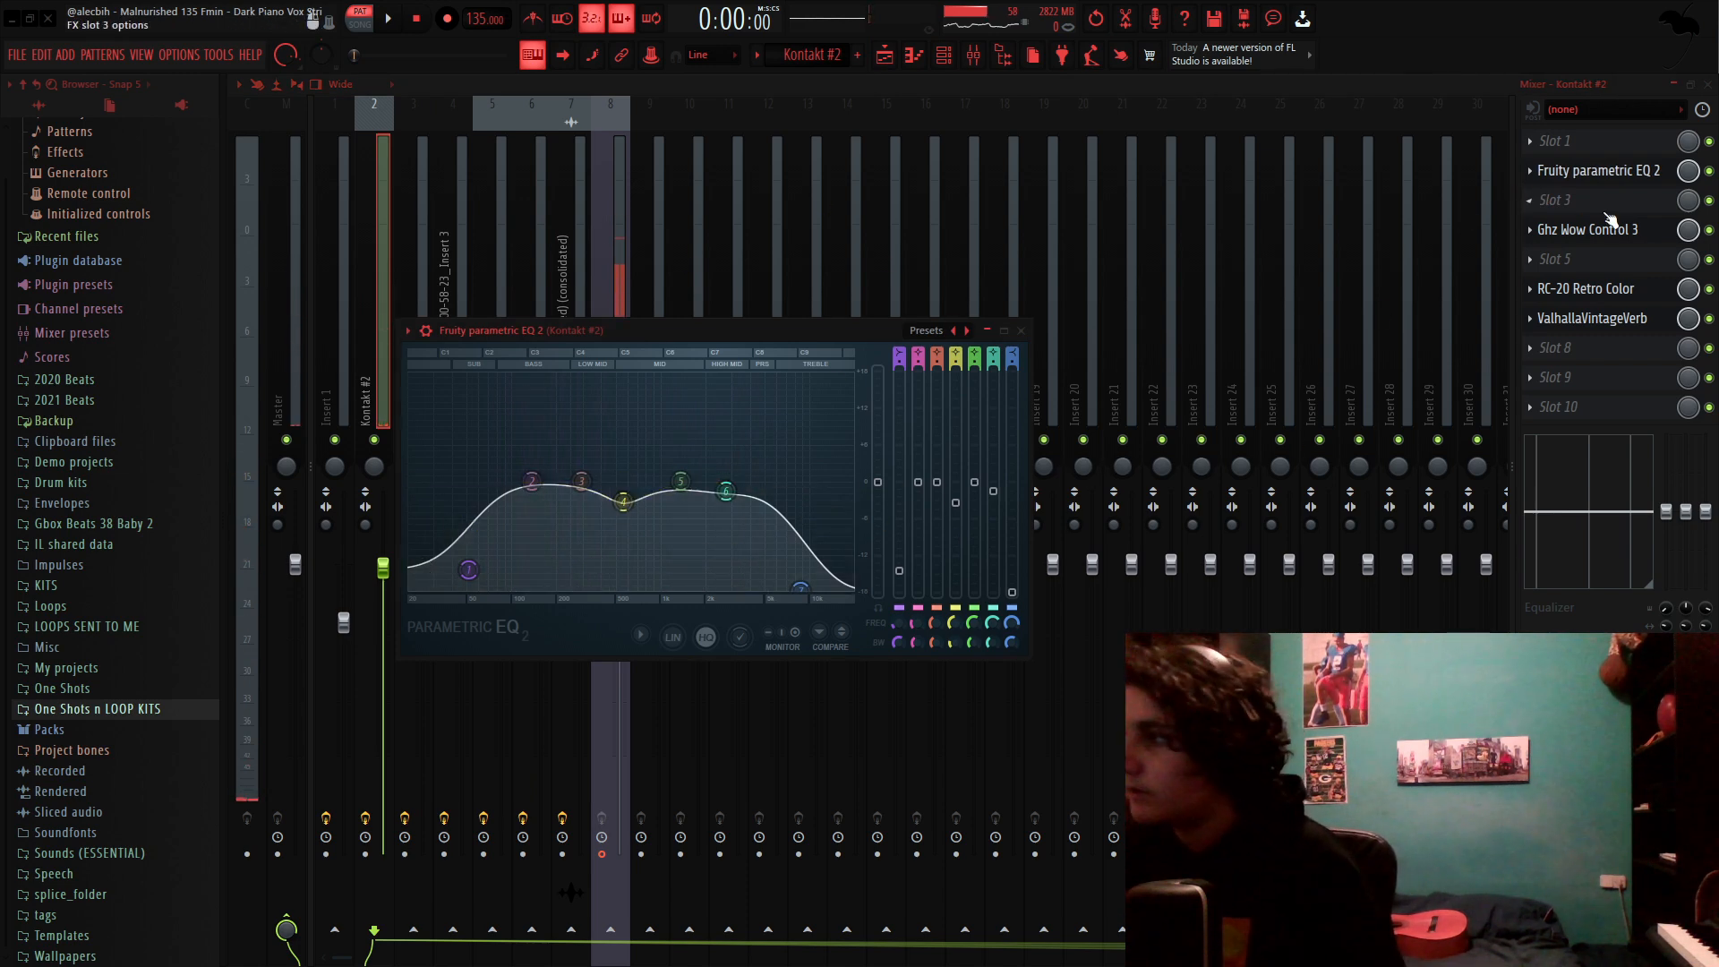
key(Escape)
drag(606, 195, 645, 117)
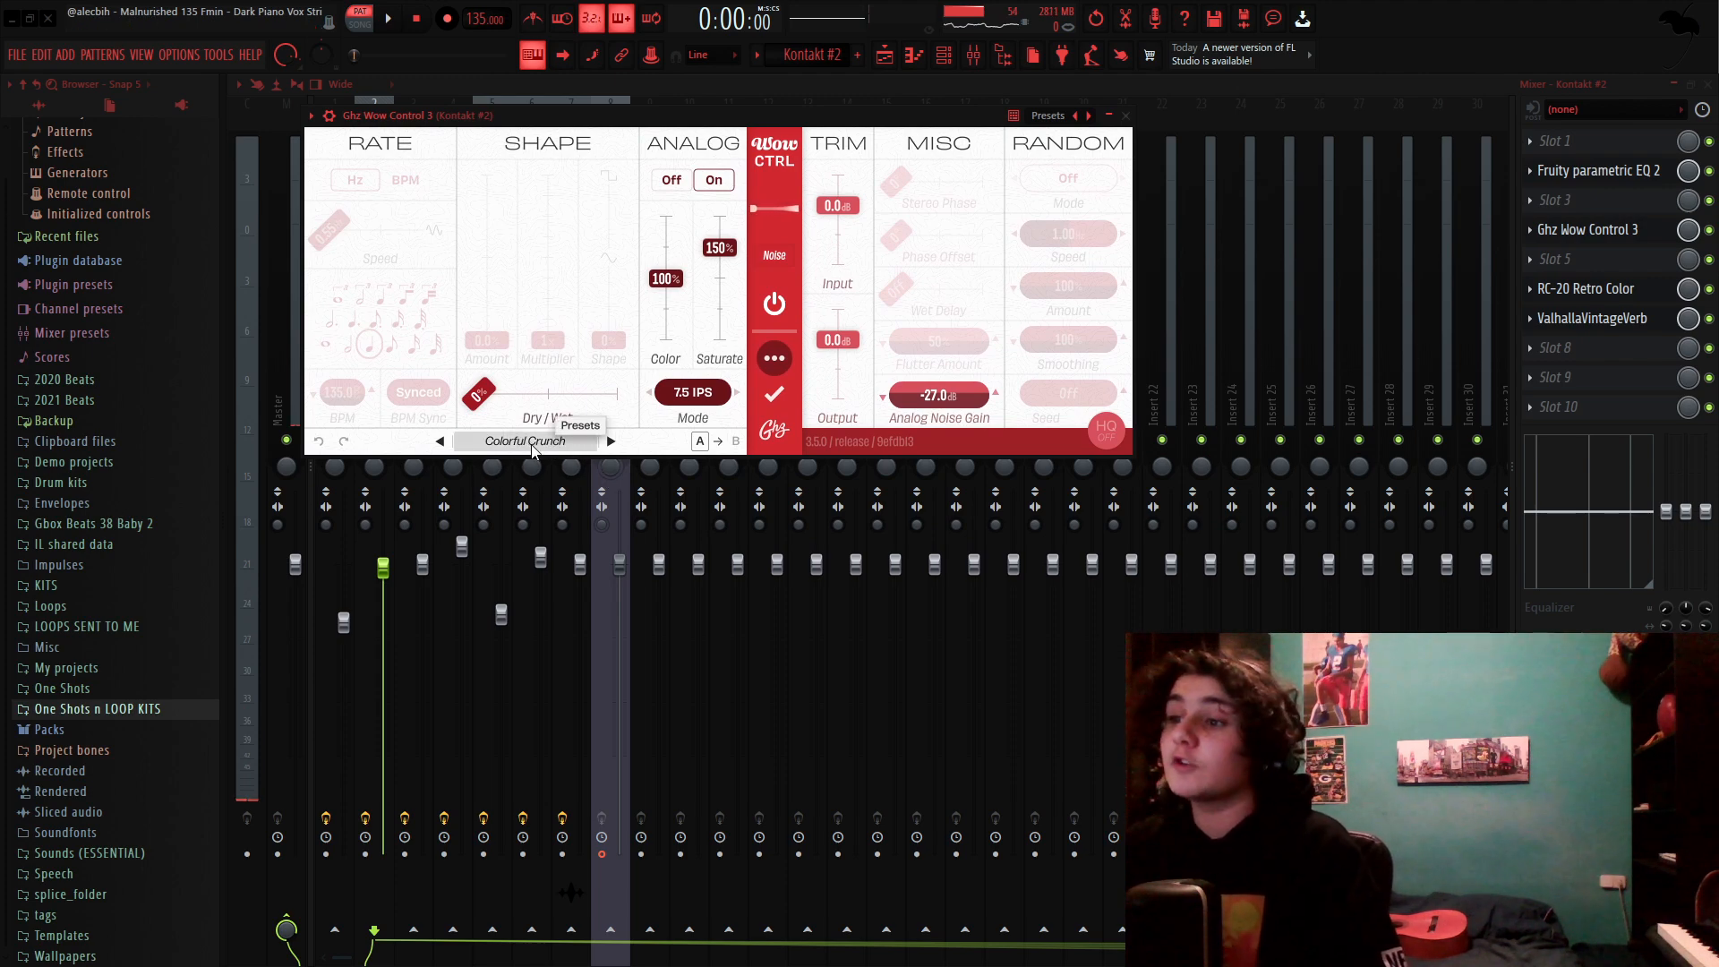
Step: Inspect the RC-20 Retro Color and ValhallaVintageVerb settings on Kontakt #2, and play the processed piano
key(Escape)
click(1585, 288)
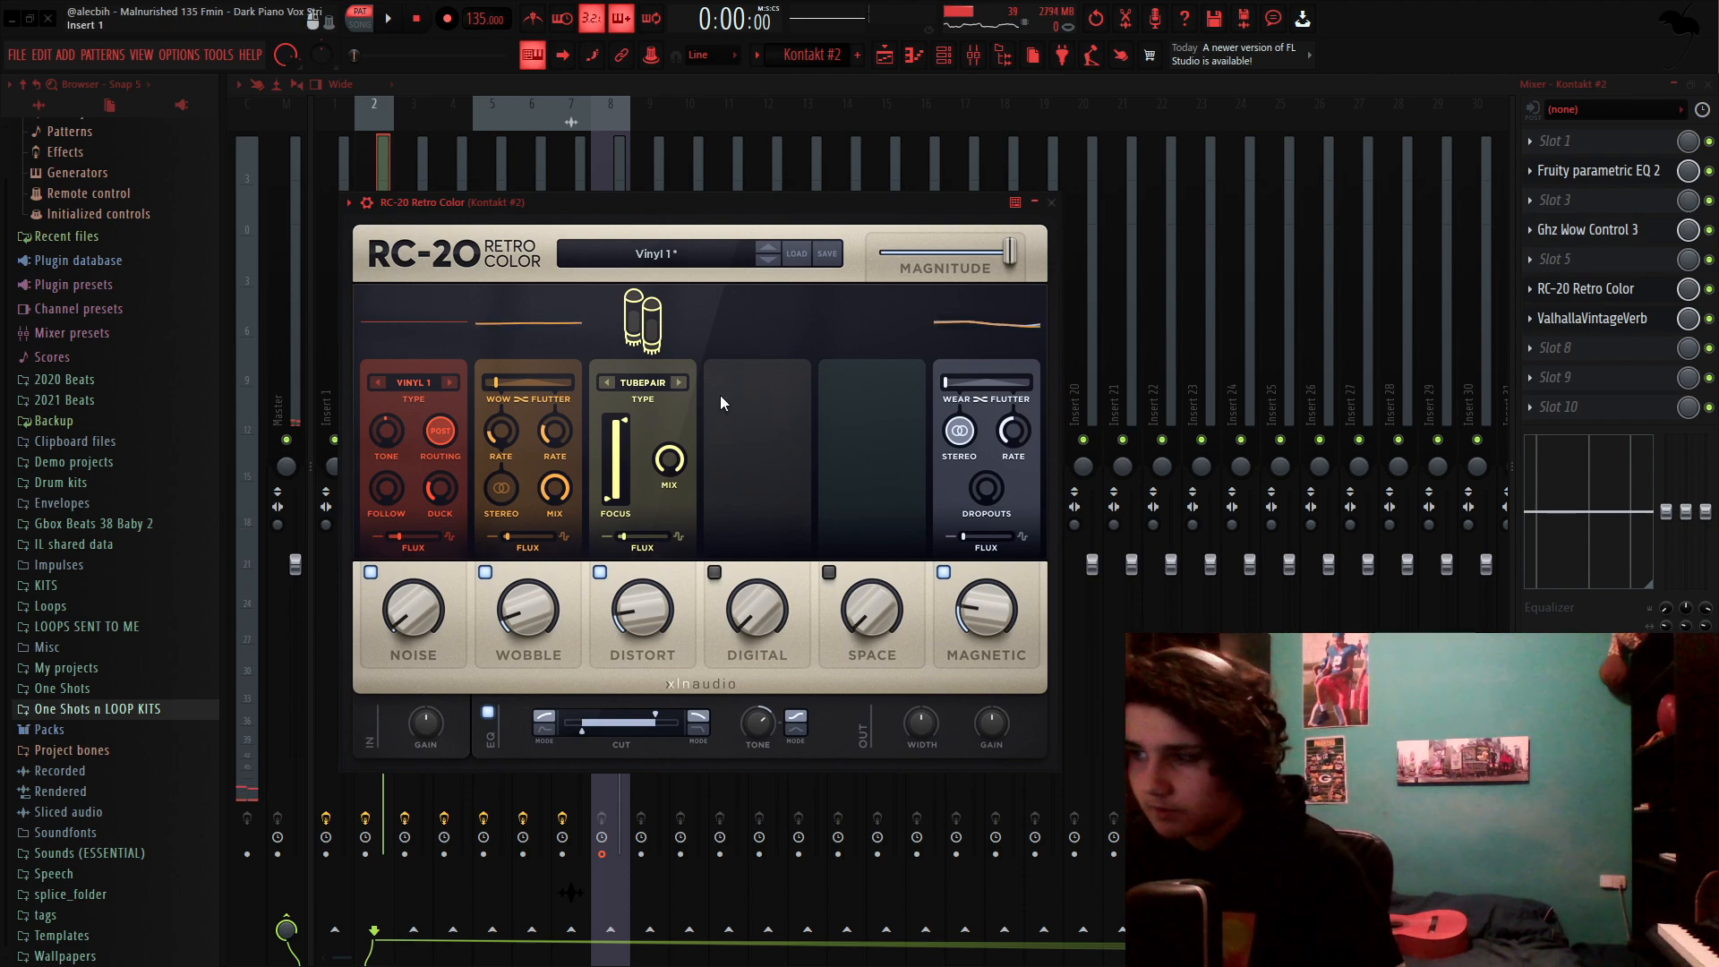
key(Escape)
click(1591, 318)
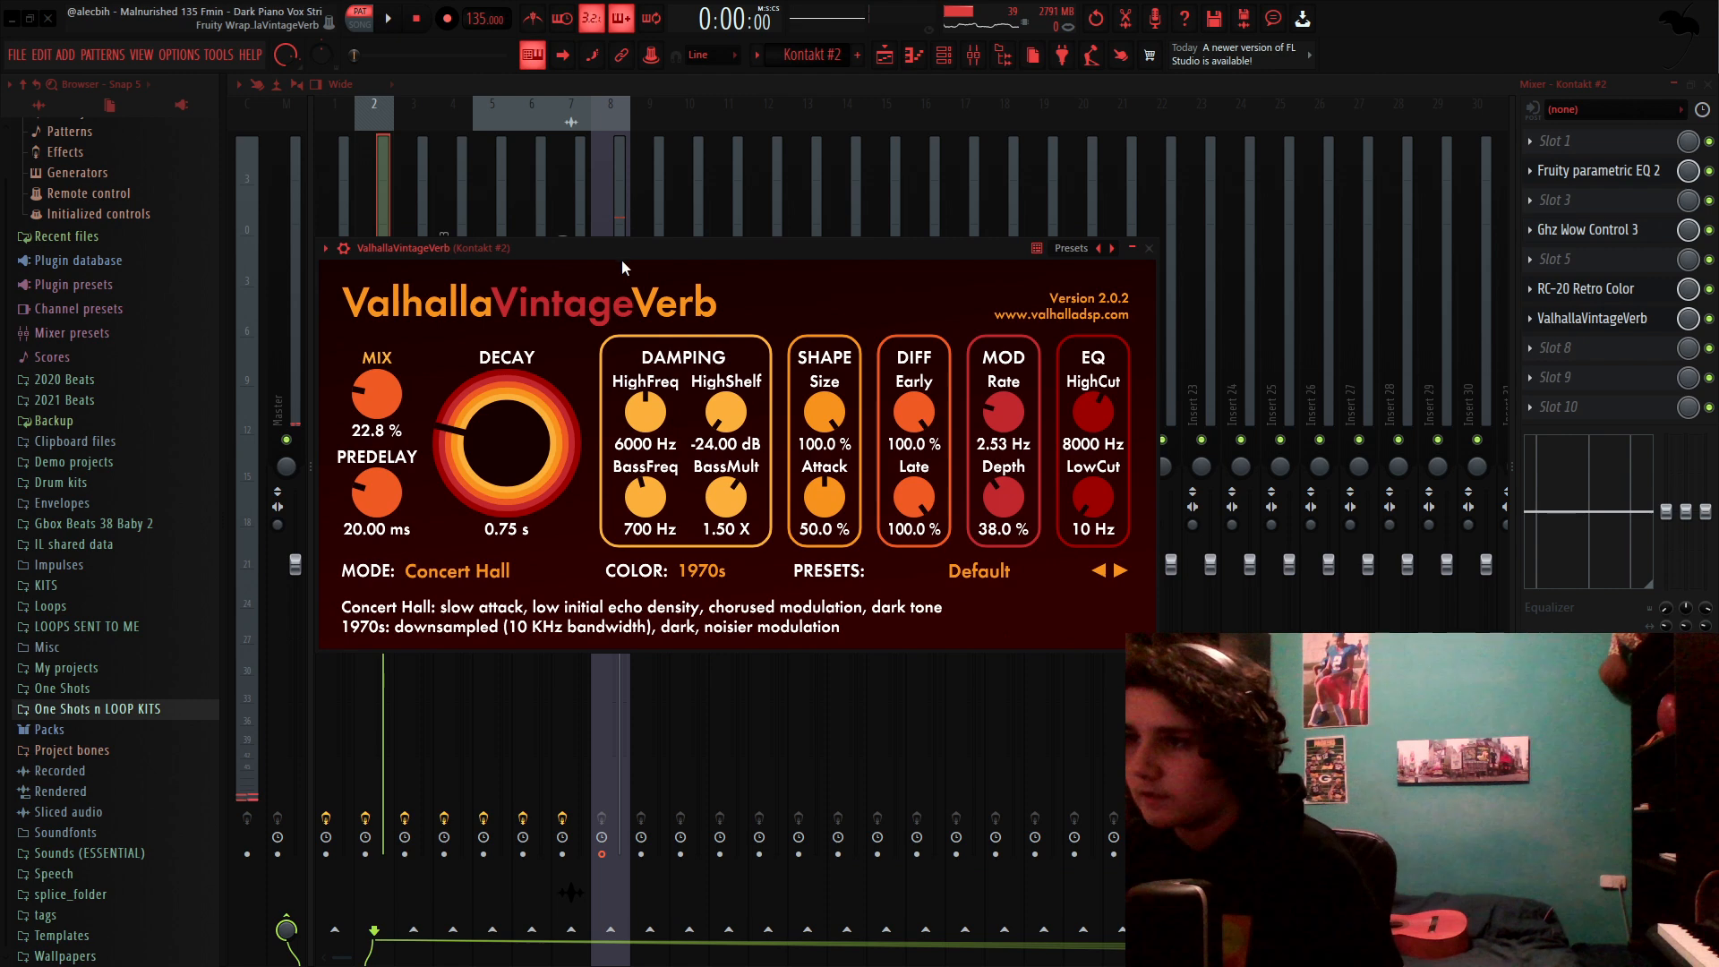
key(Escape)
key(space)
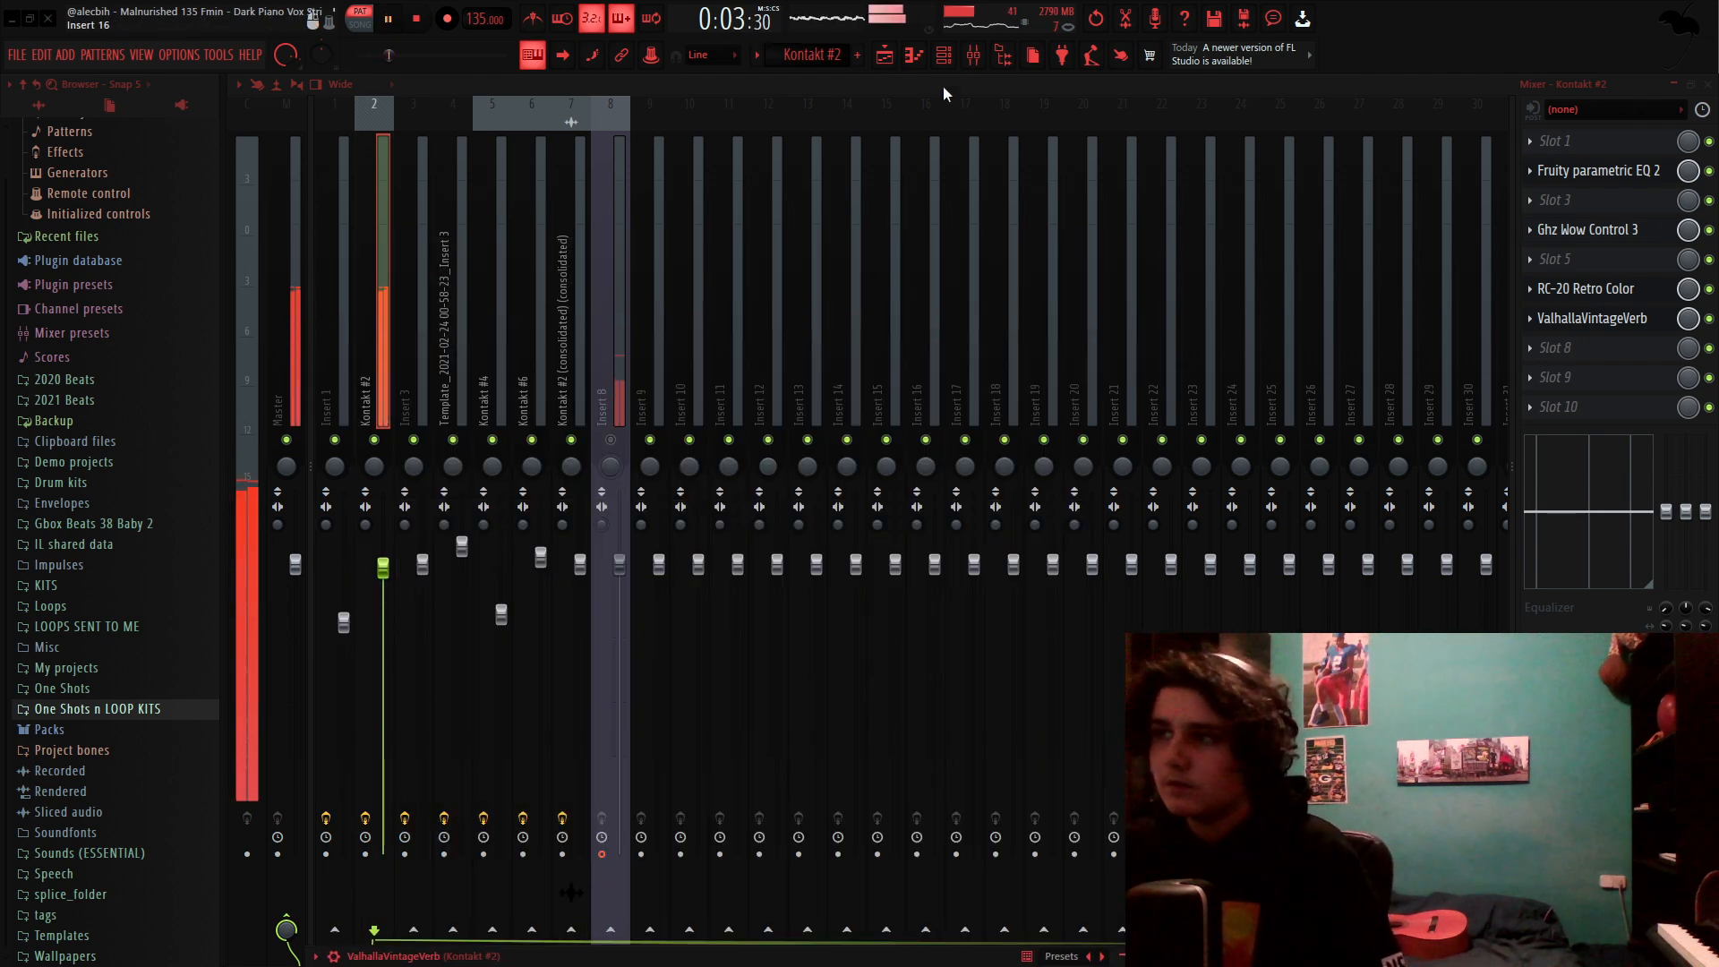
key(space)
Step: View the NOIRE Pure piano loaded in the Kontakt #2 channel, and play the pattern
key(F6)
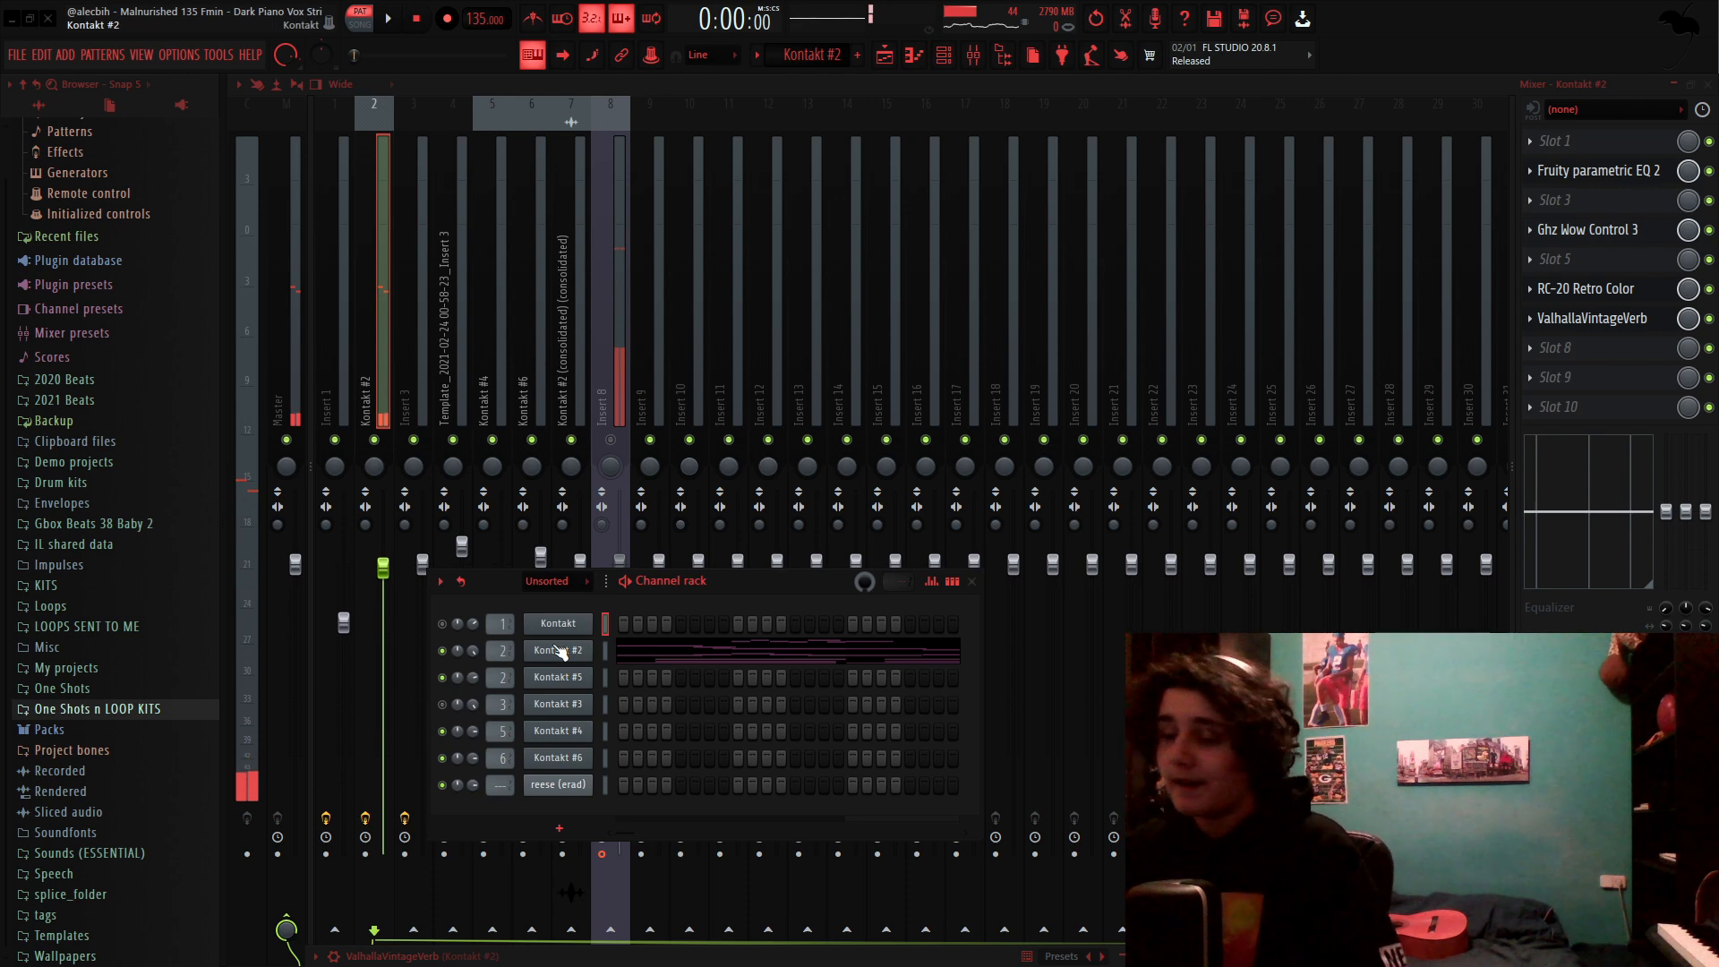
click(558, 650)
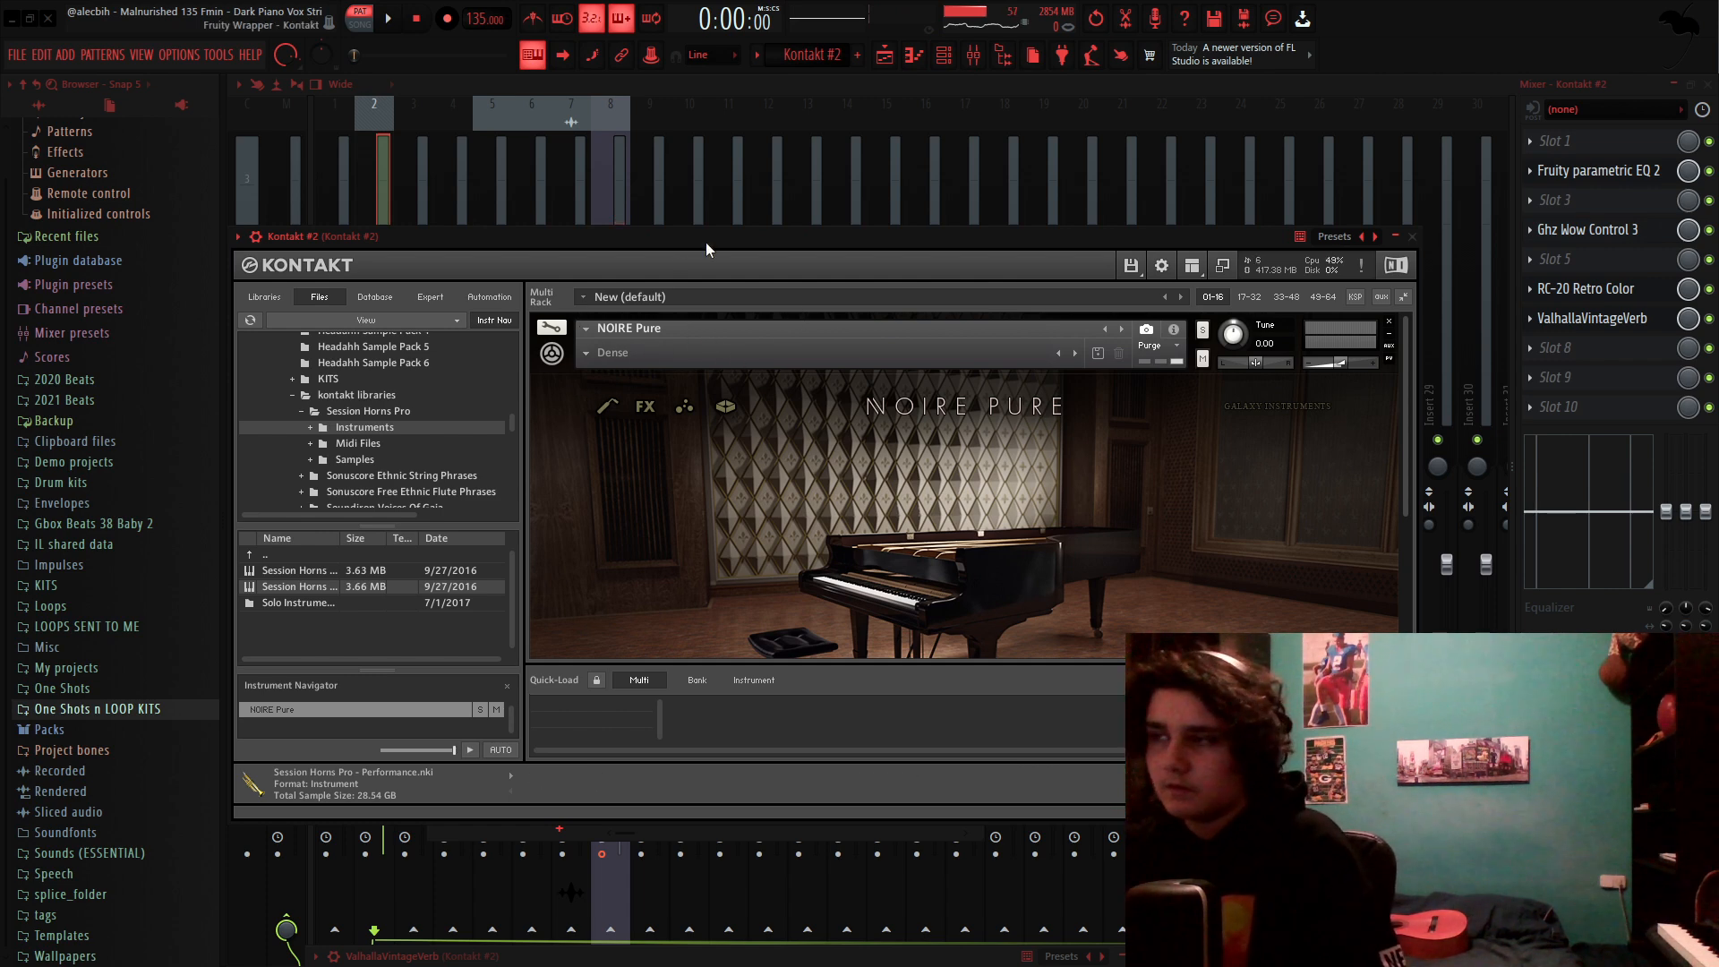
click(898, 57)
key(space)
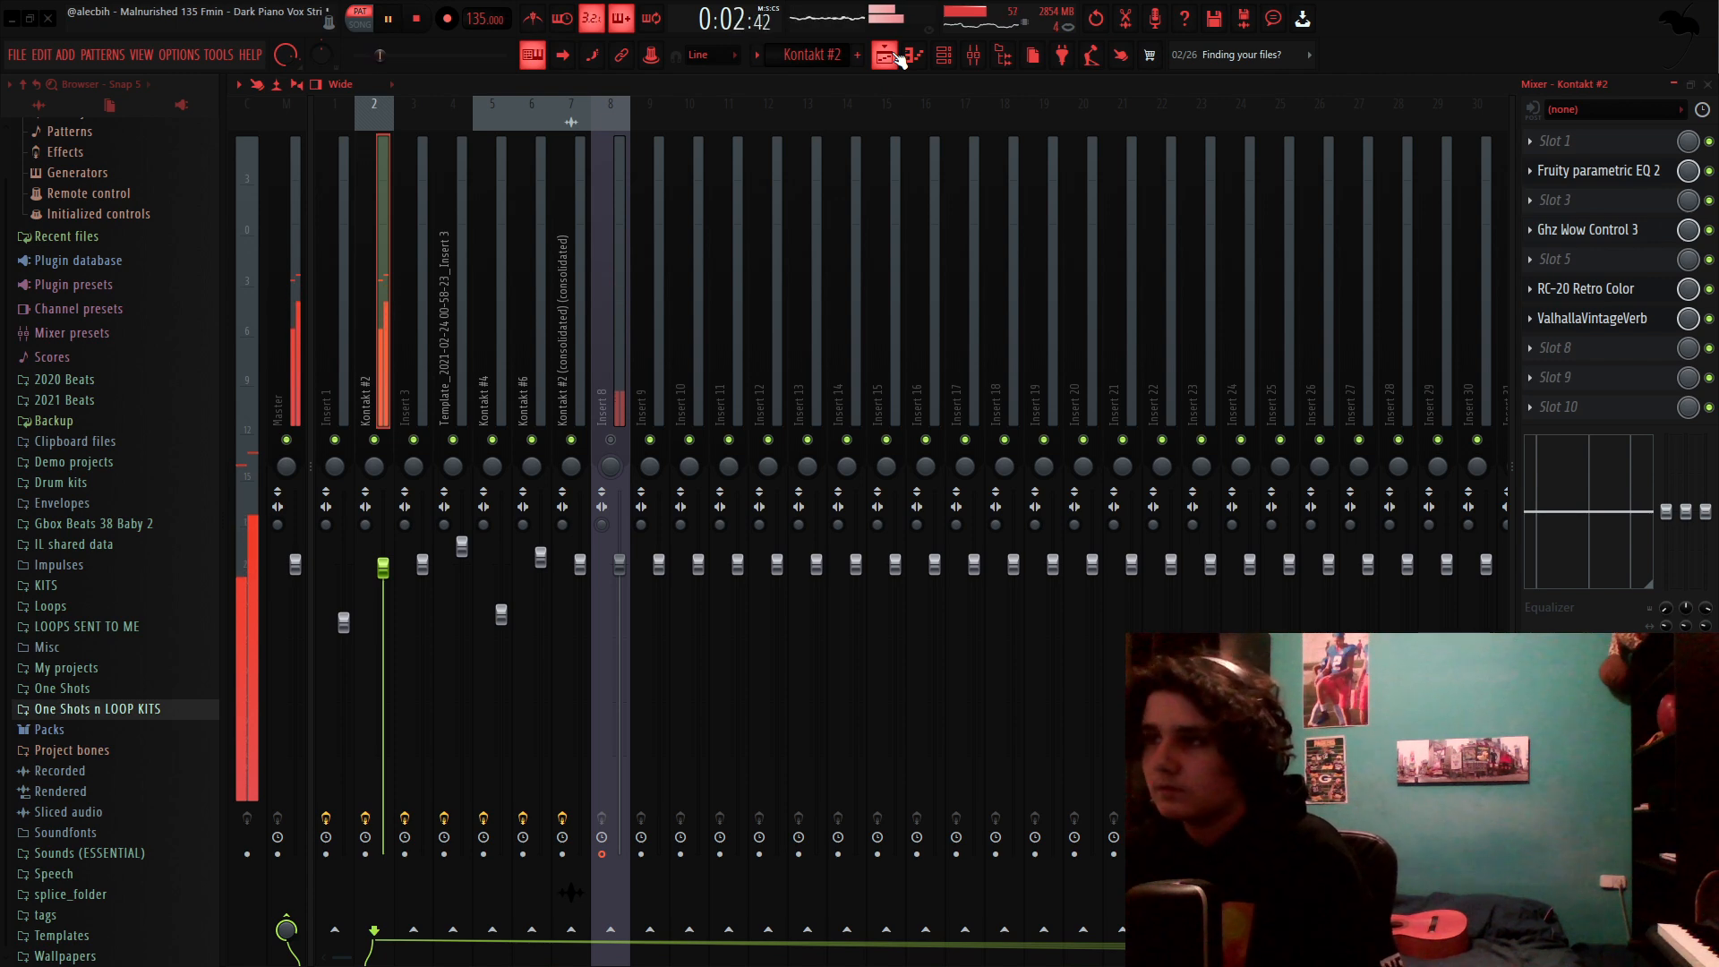
Step: Unmute Track 5 in the playlist and open its first Kontakt #5 clip in the piano roll
click(890, 56)
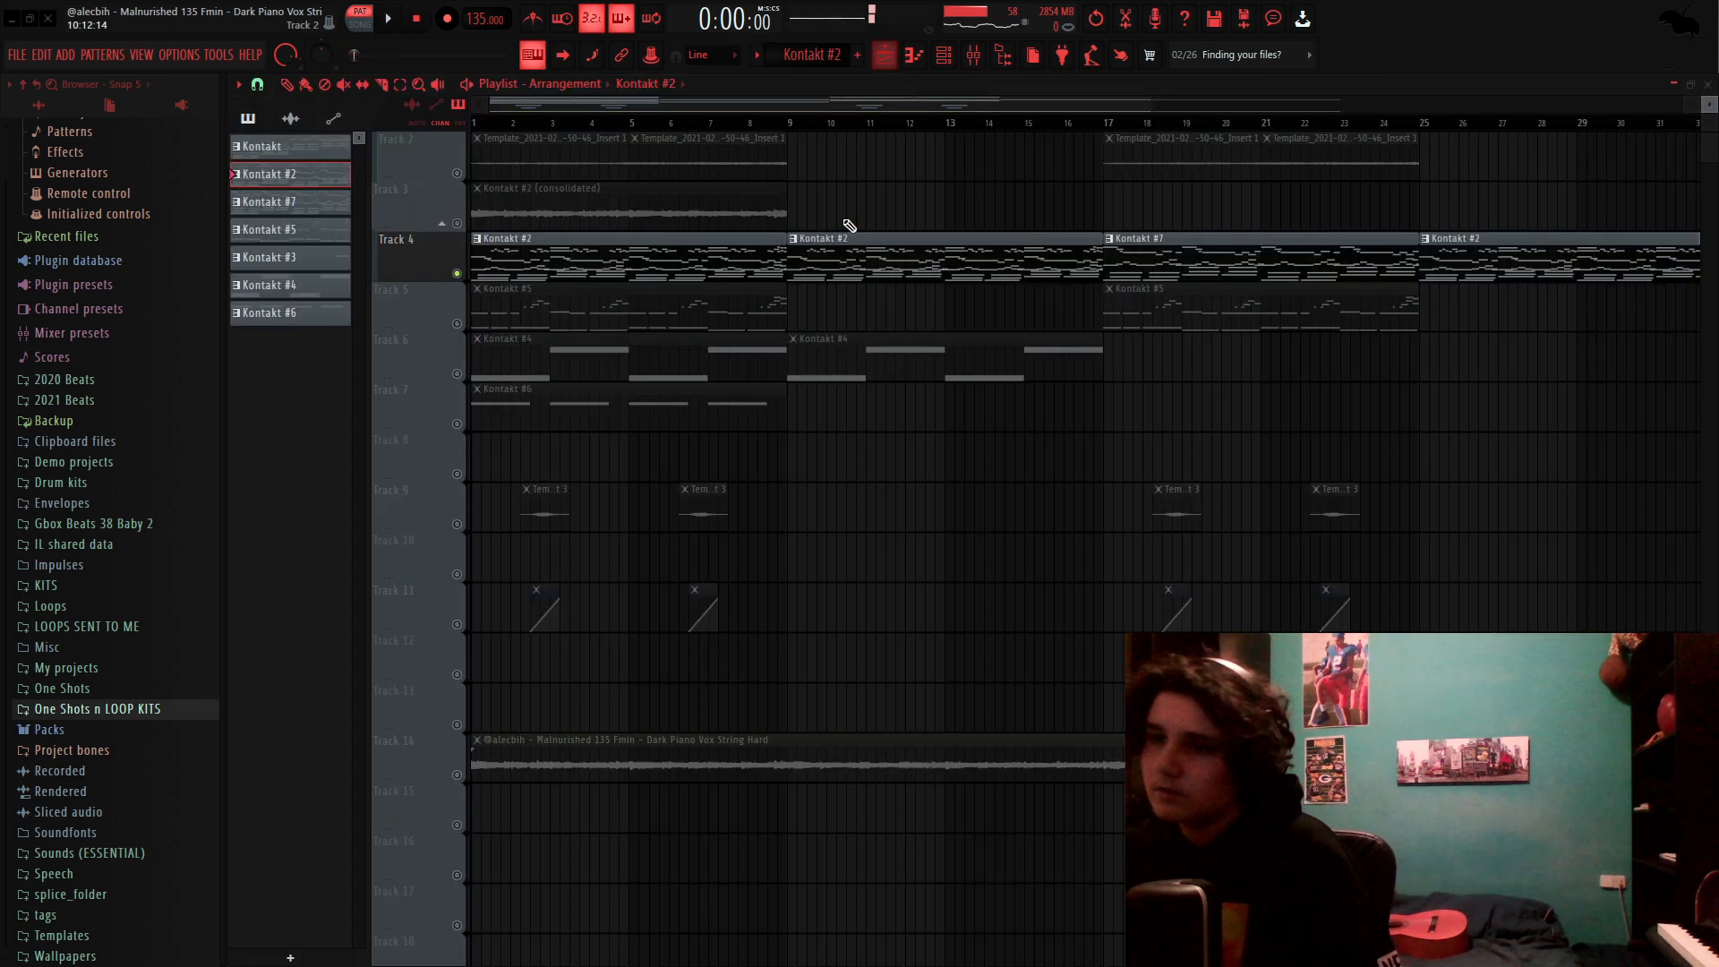
scroll(573, 412, up, 1)
scroll(463, 385, up, 1)
click(459, 374)
double_click(542, 364)
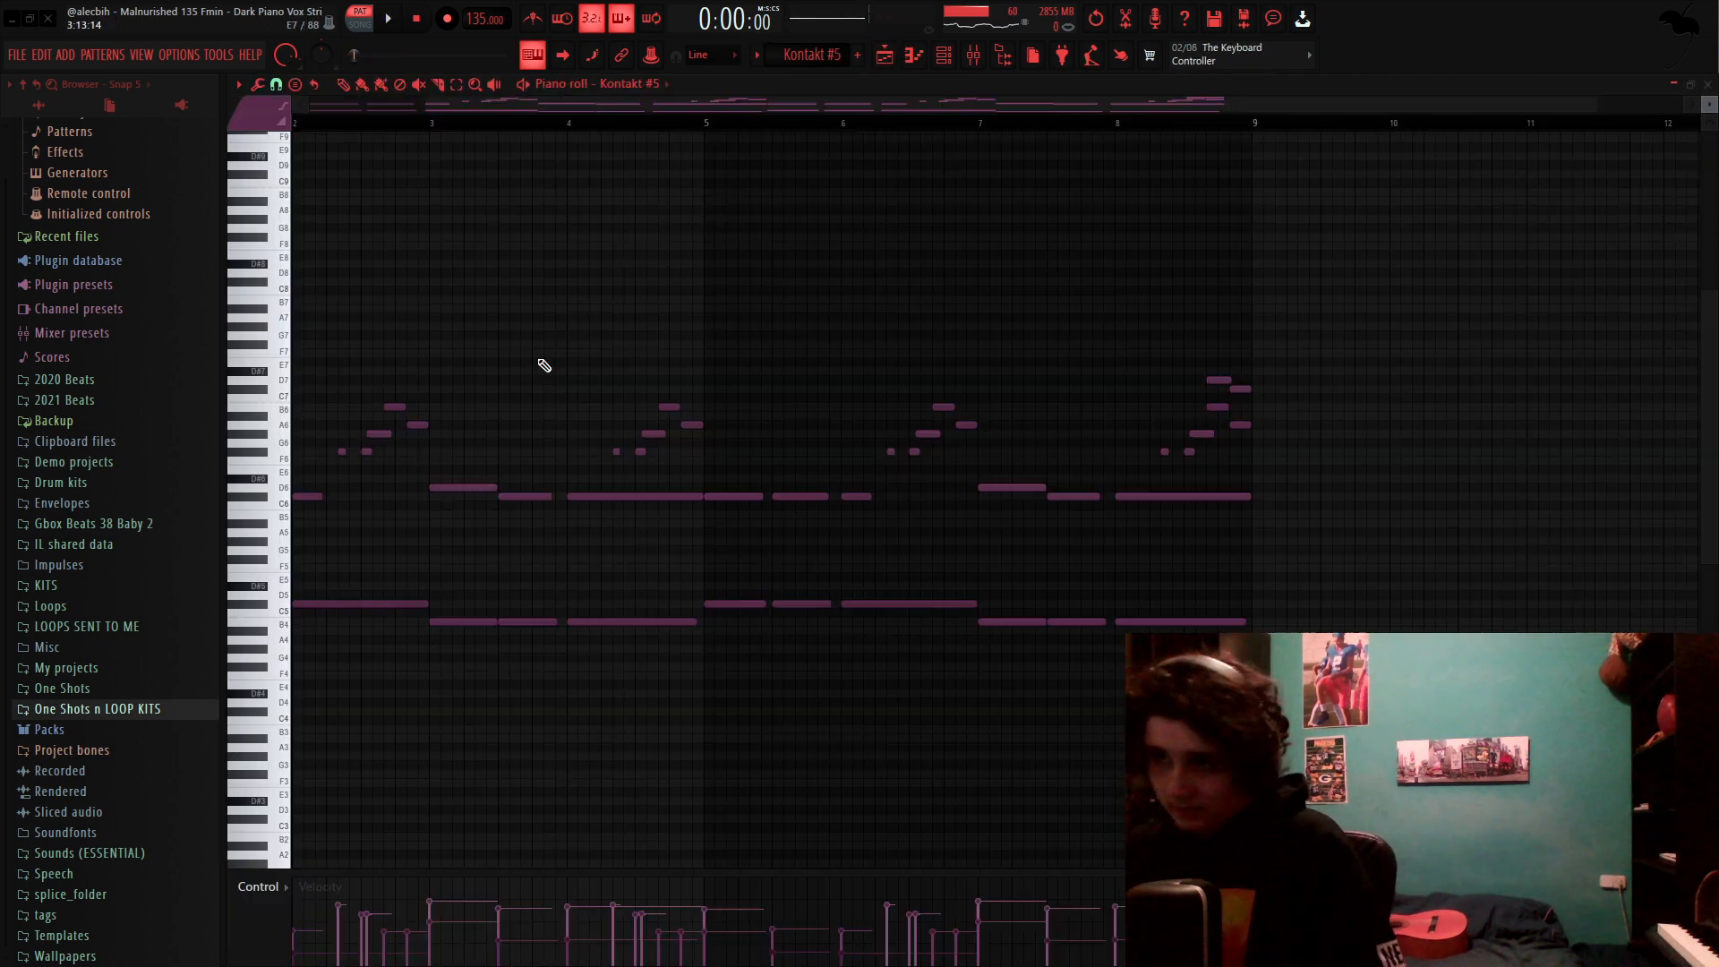
Step: Play the whole Kontakt #5 pattern in the piano roll, and return to the playlist
scroll(501, 235, down, 5)
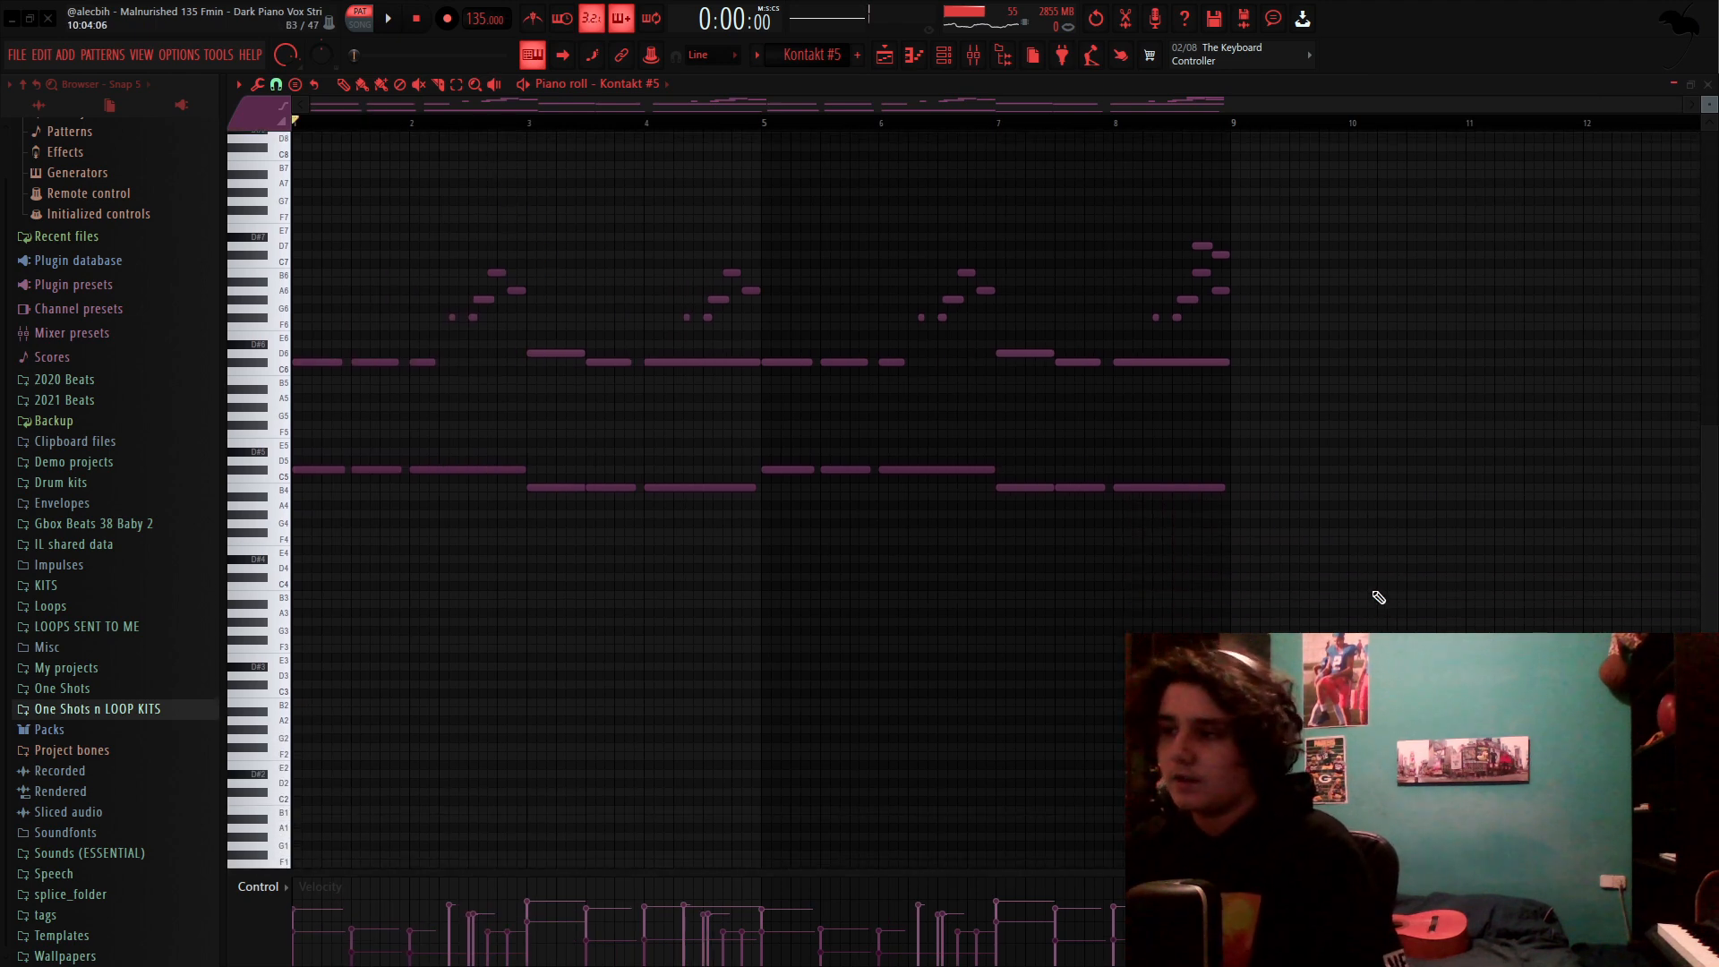
key(space)
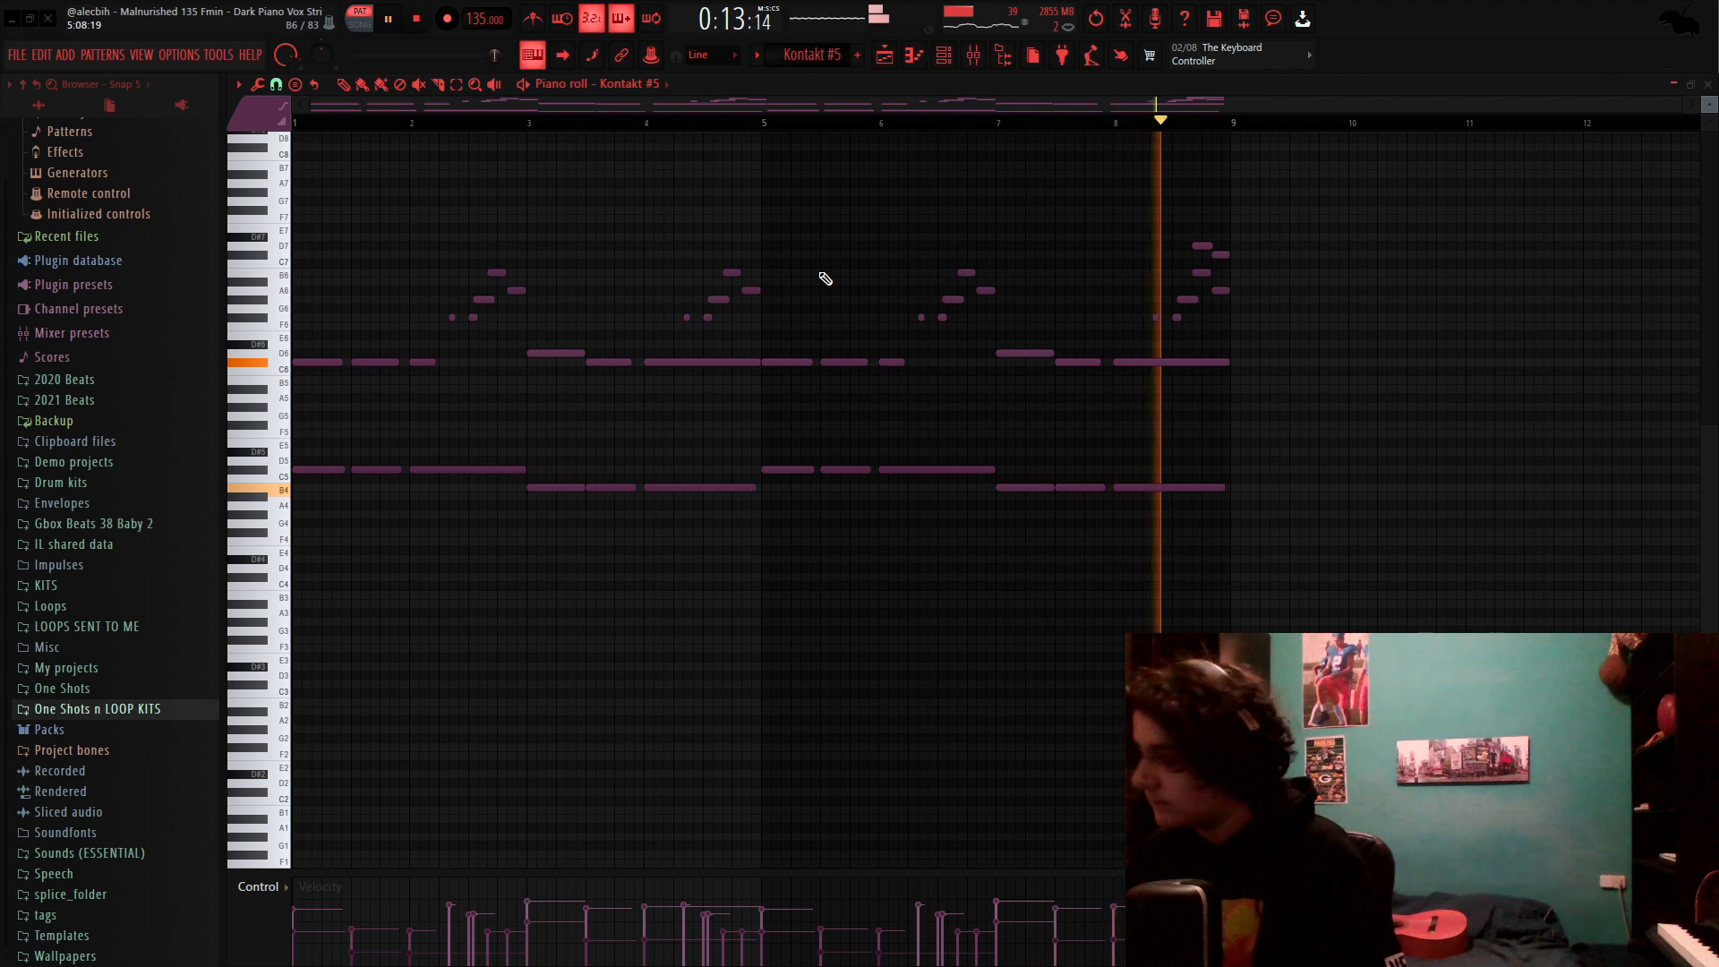
key(space)
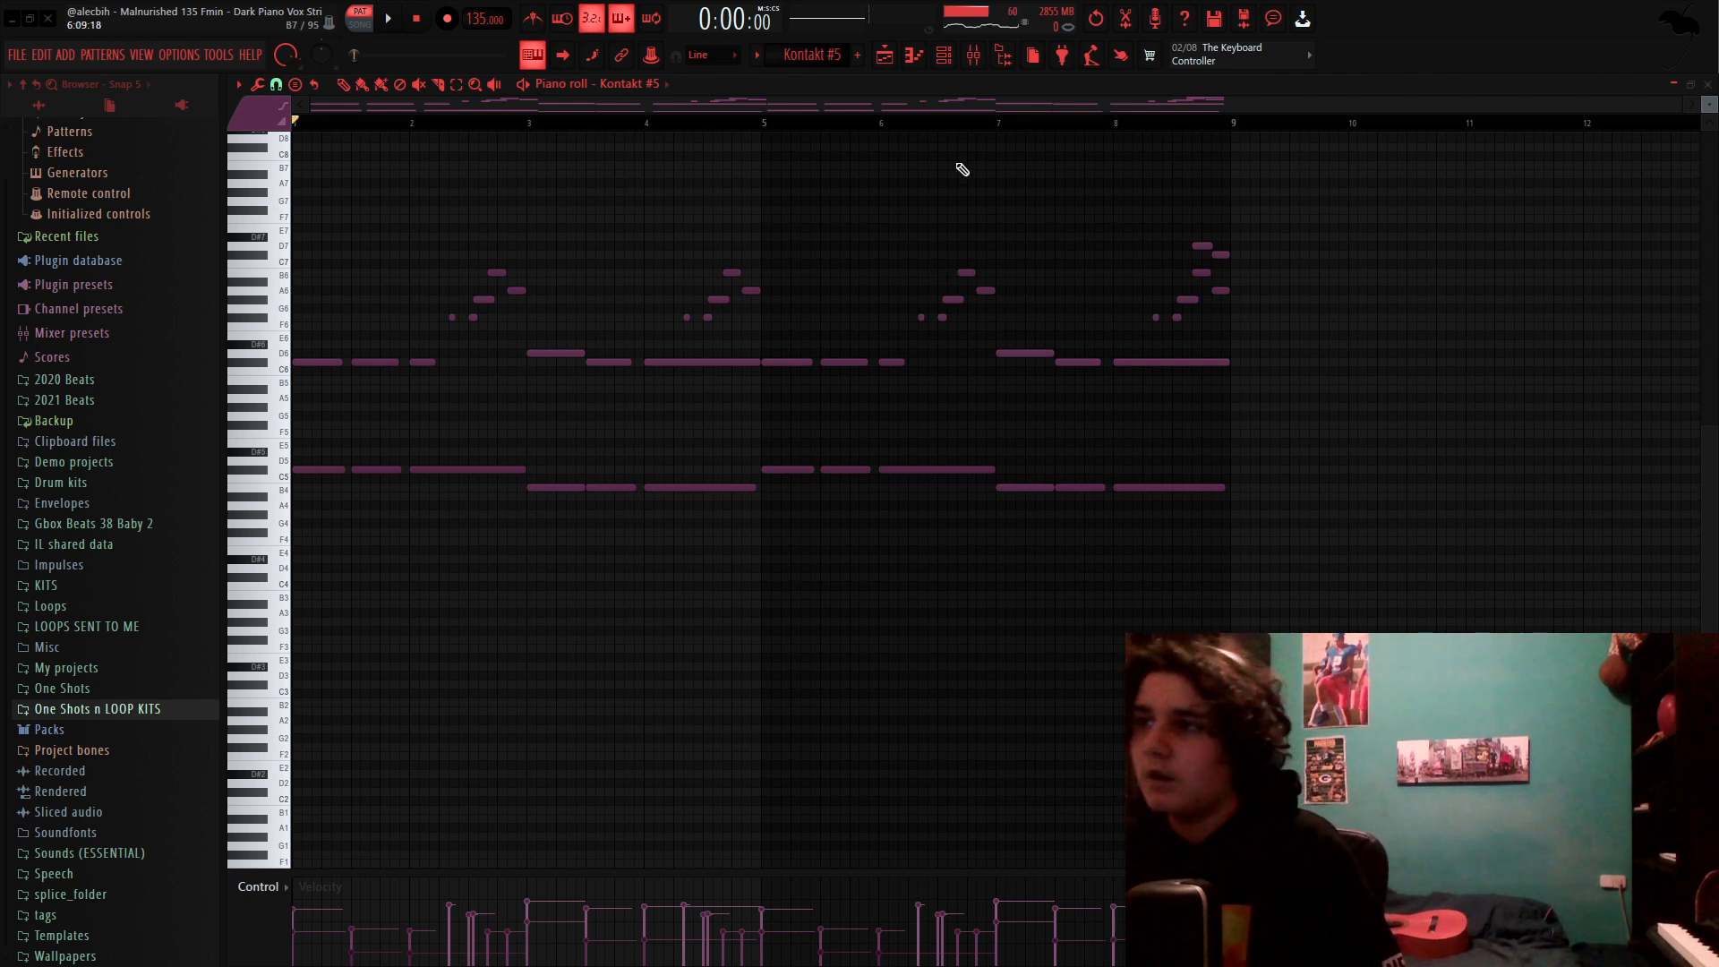
click(884, 61)
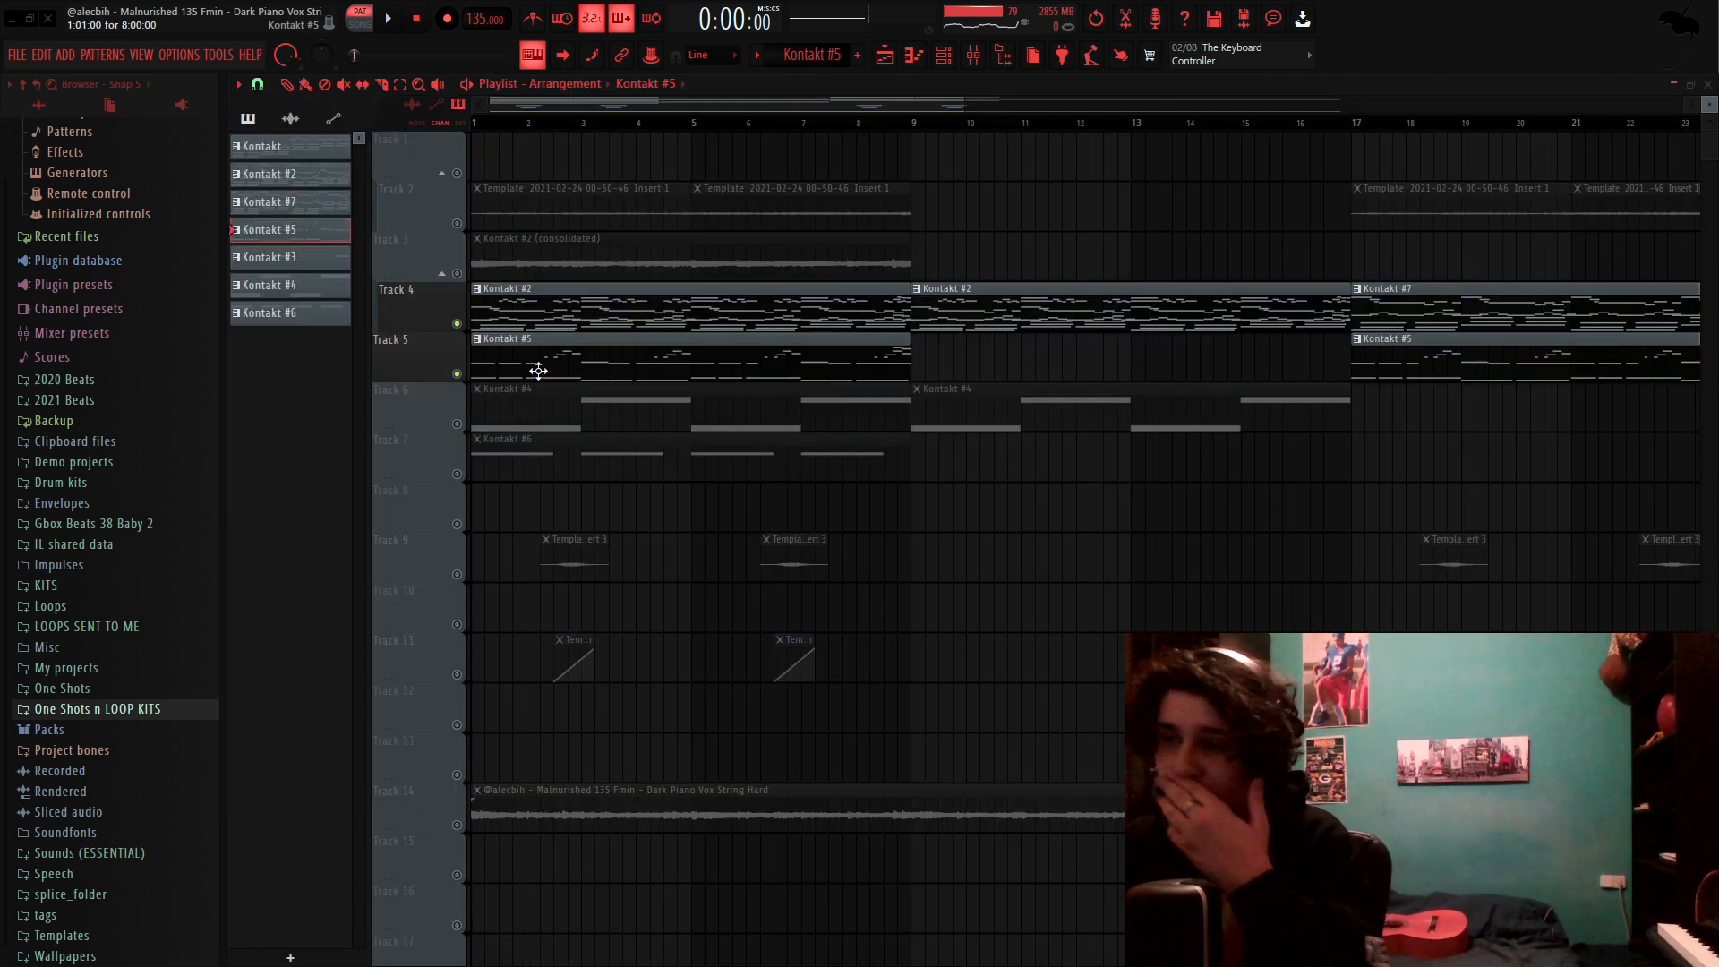
Step: Open Track 6's first Kontakt #4 clip in the piano roll and play the pattern
scroll(480, 361, up, 4)
scroll(480, 362, down, 6)
scroll(478, 371, up, 4)
scroll(477, 383, down, 1)
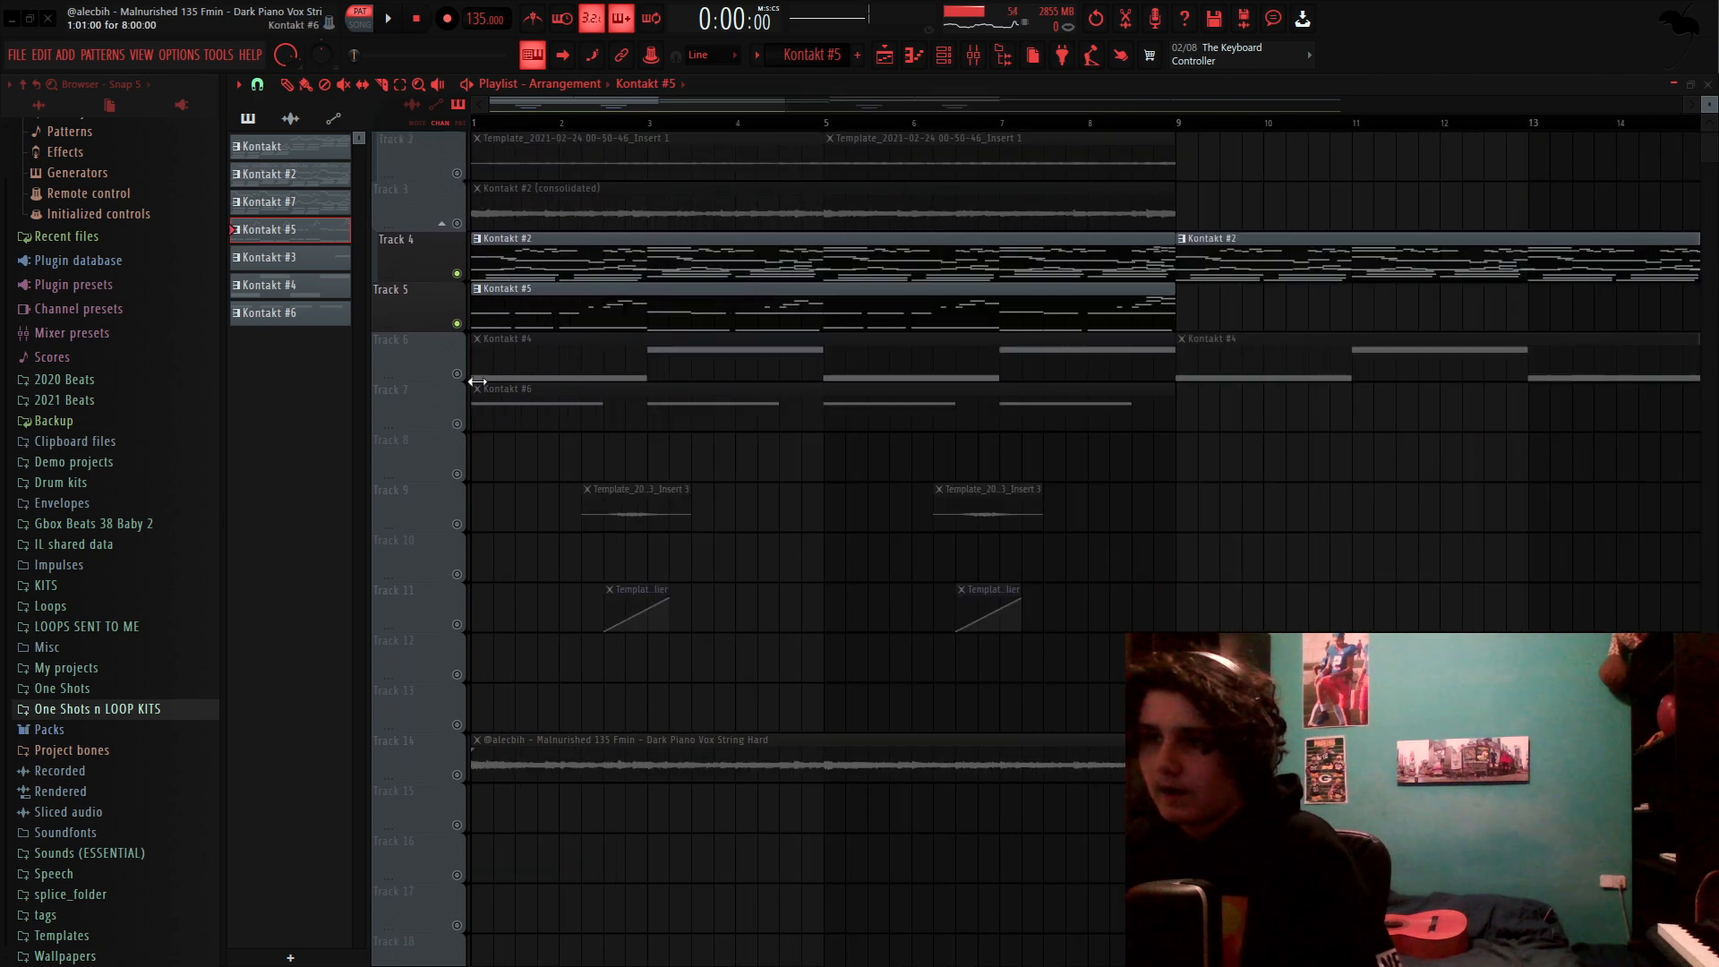
double_click(542, 365)
click(942, 65)
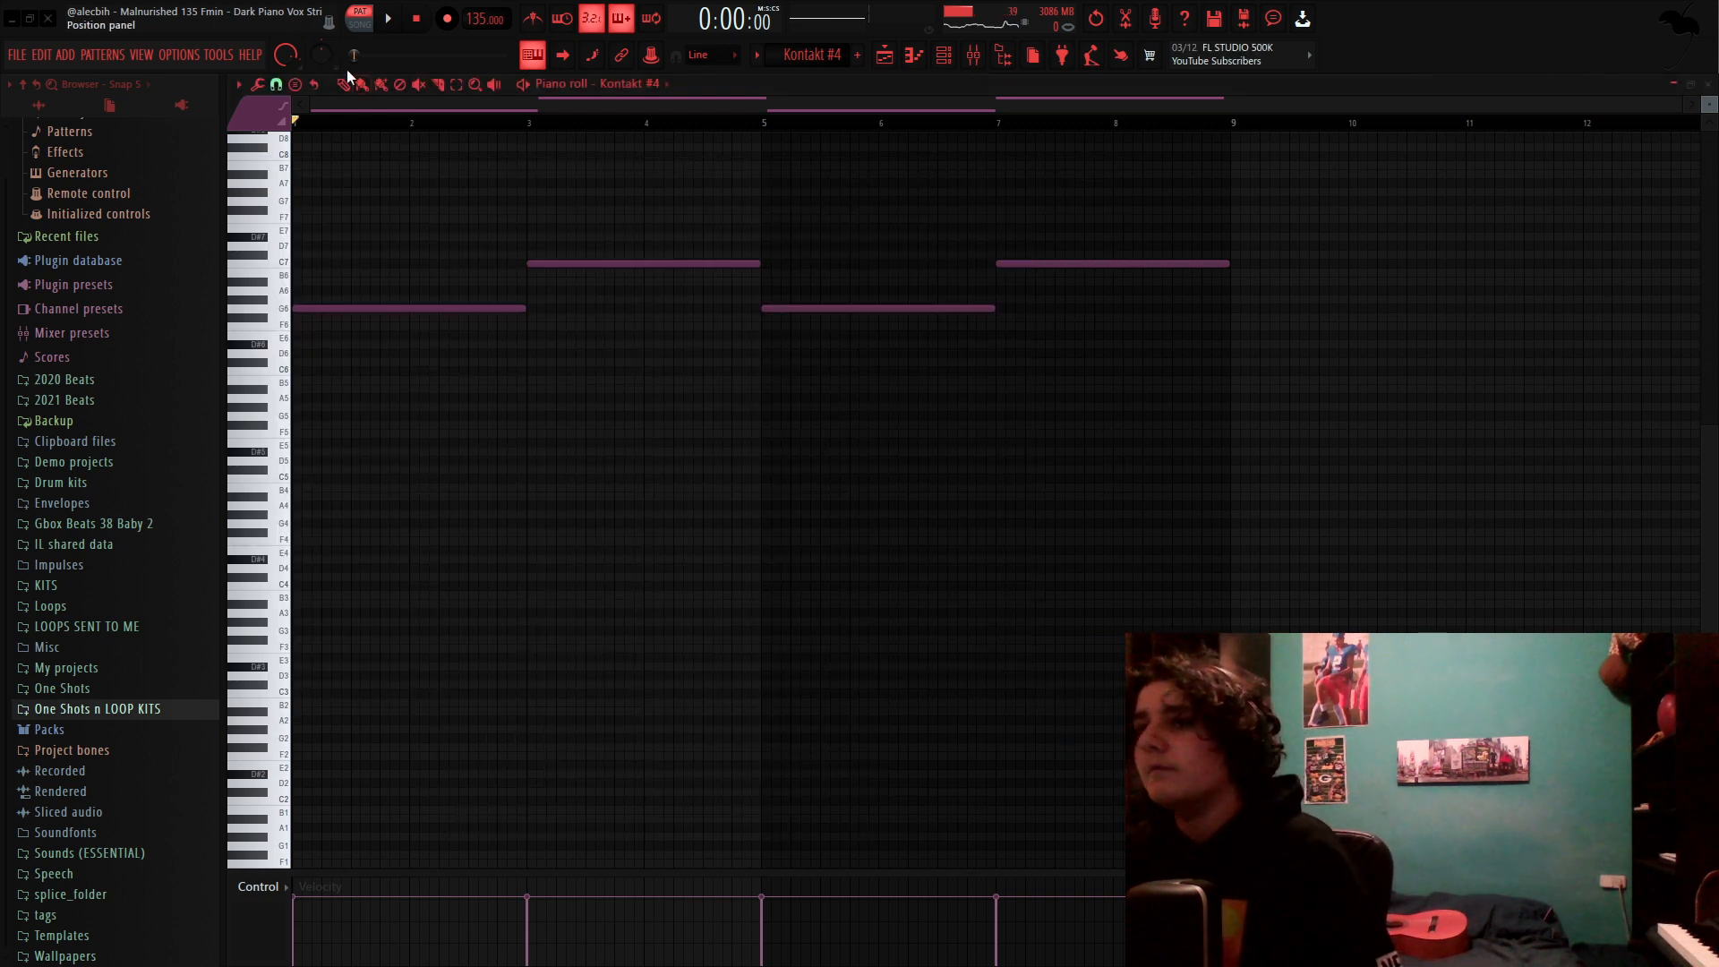
key(space)
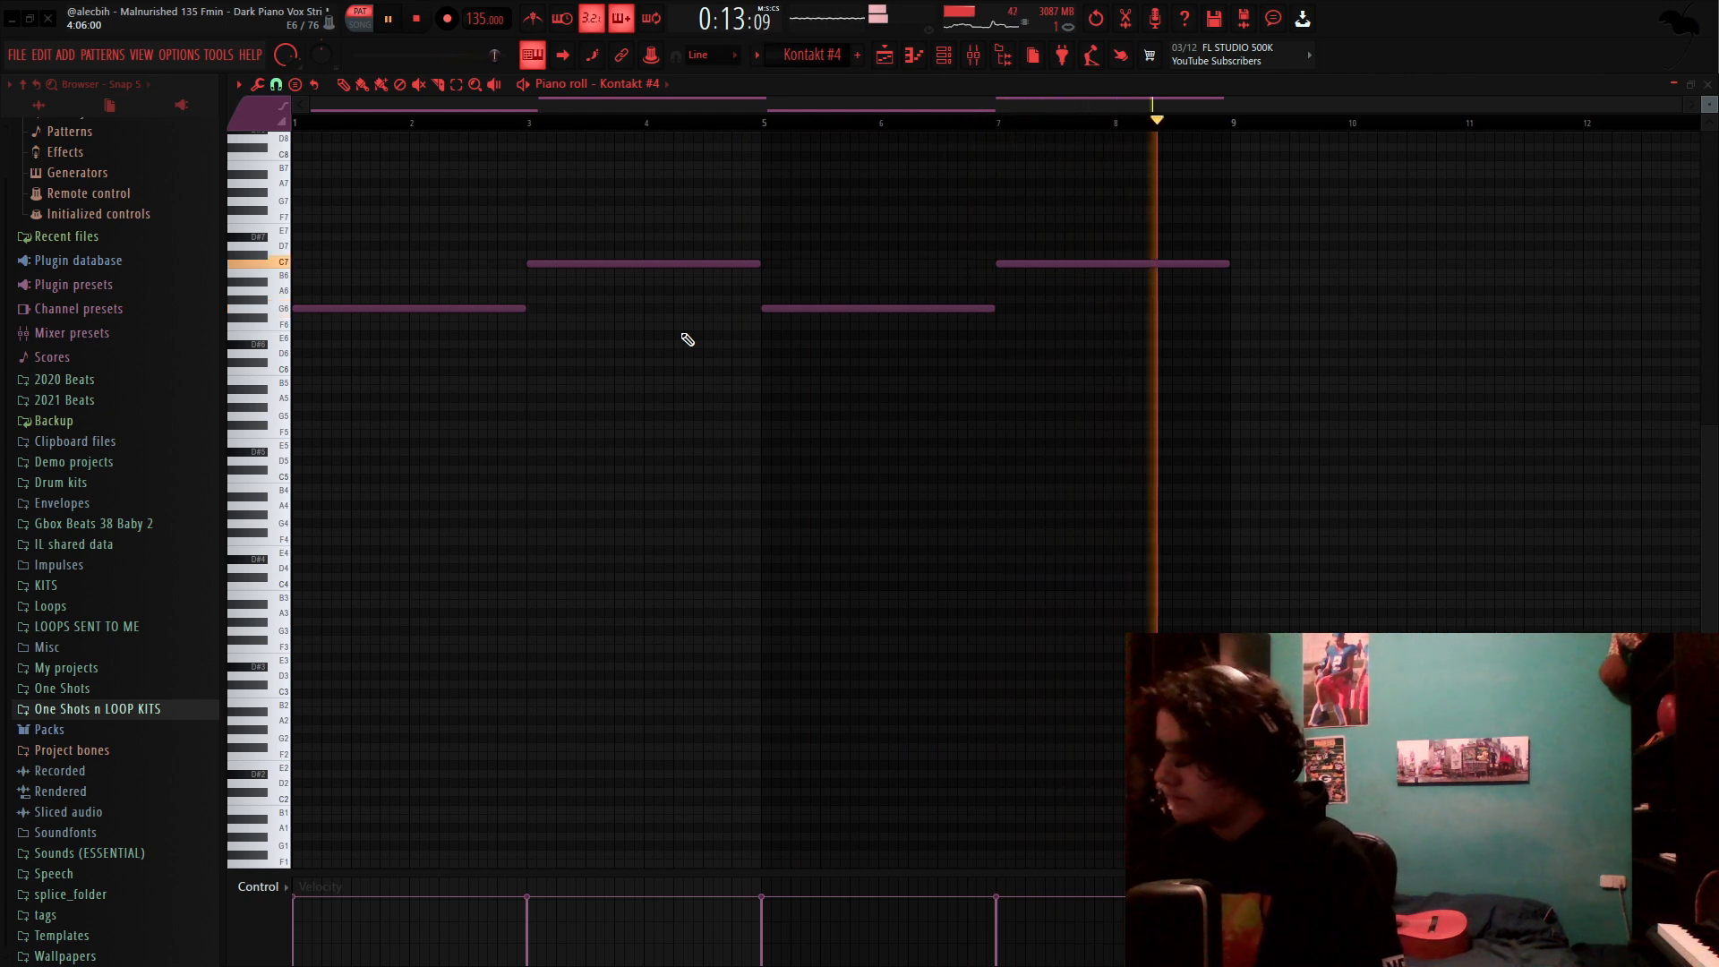
key(space)
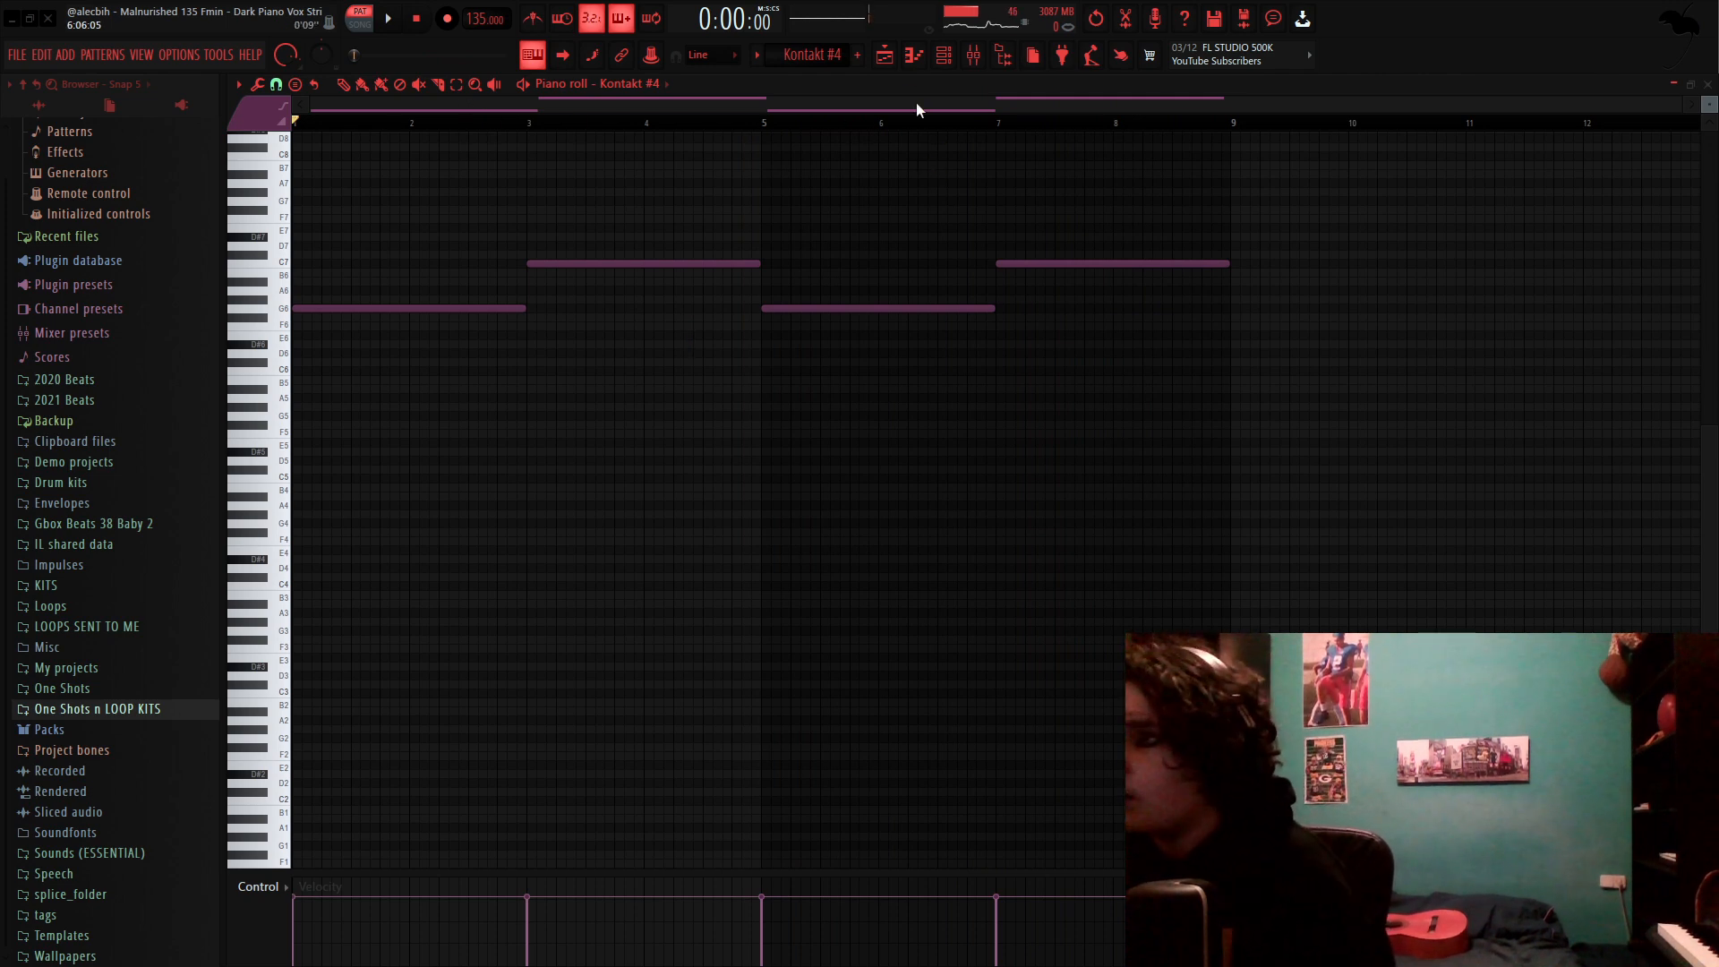
Step: Inspect the Fruity parametric EQ 2 and Fruity Reeverb 2 on the Kontakt #4 mixer track
click(884, 54)
click(973, 55)
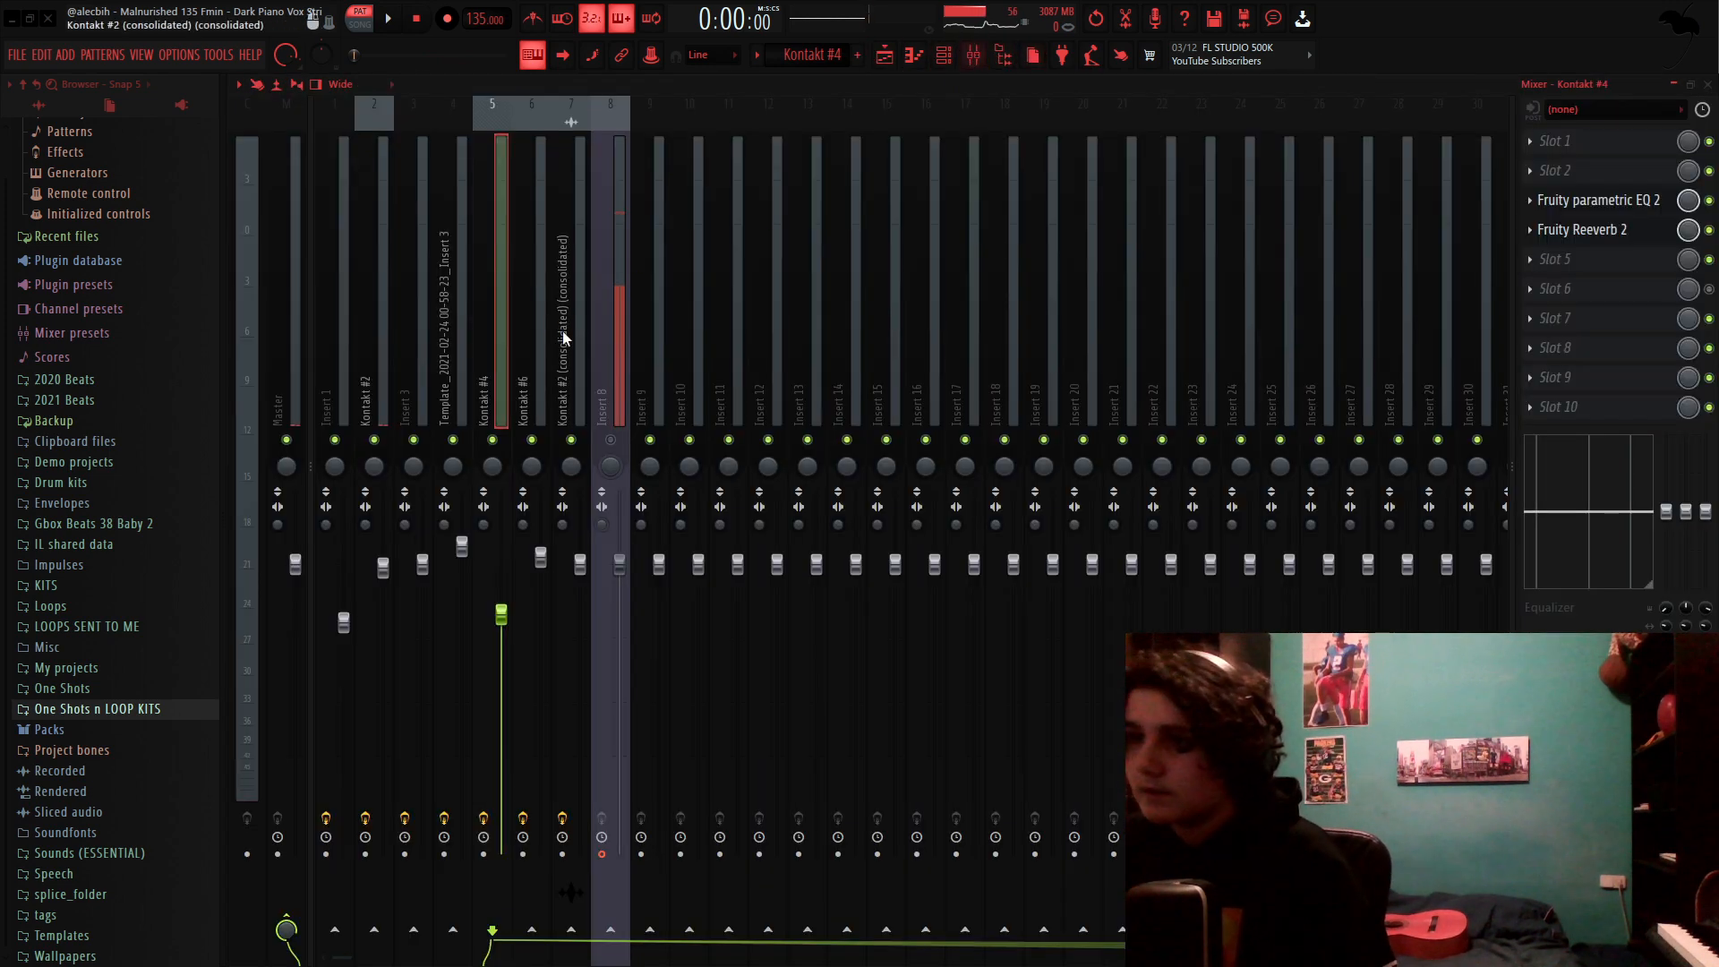
click(1585, 200)
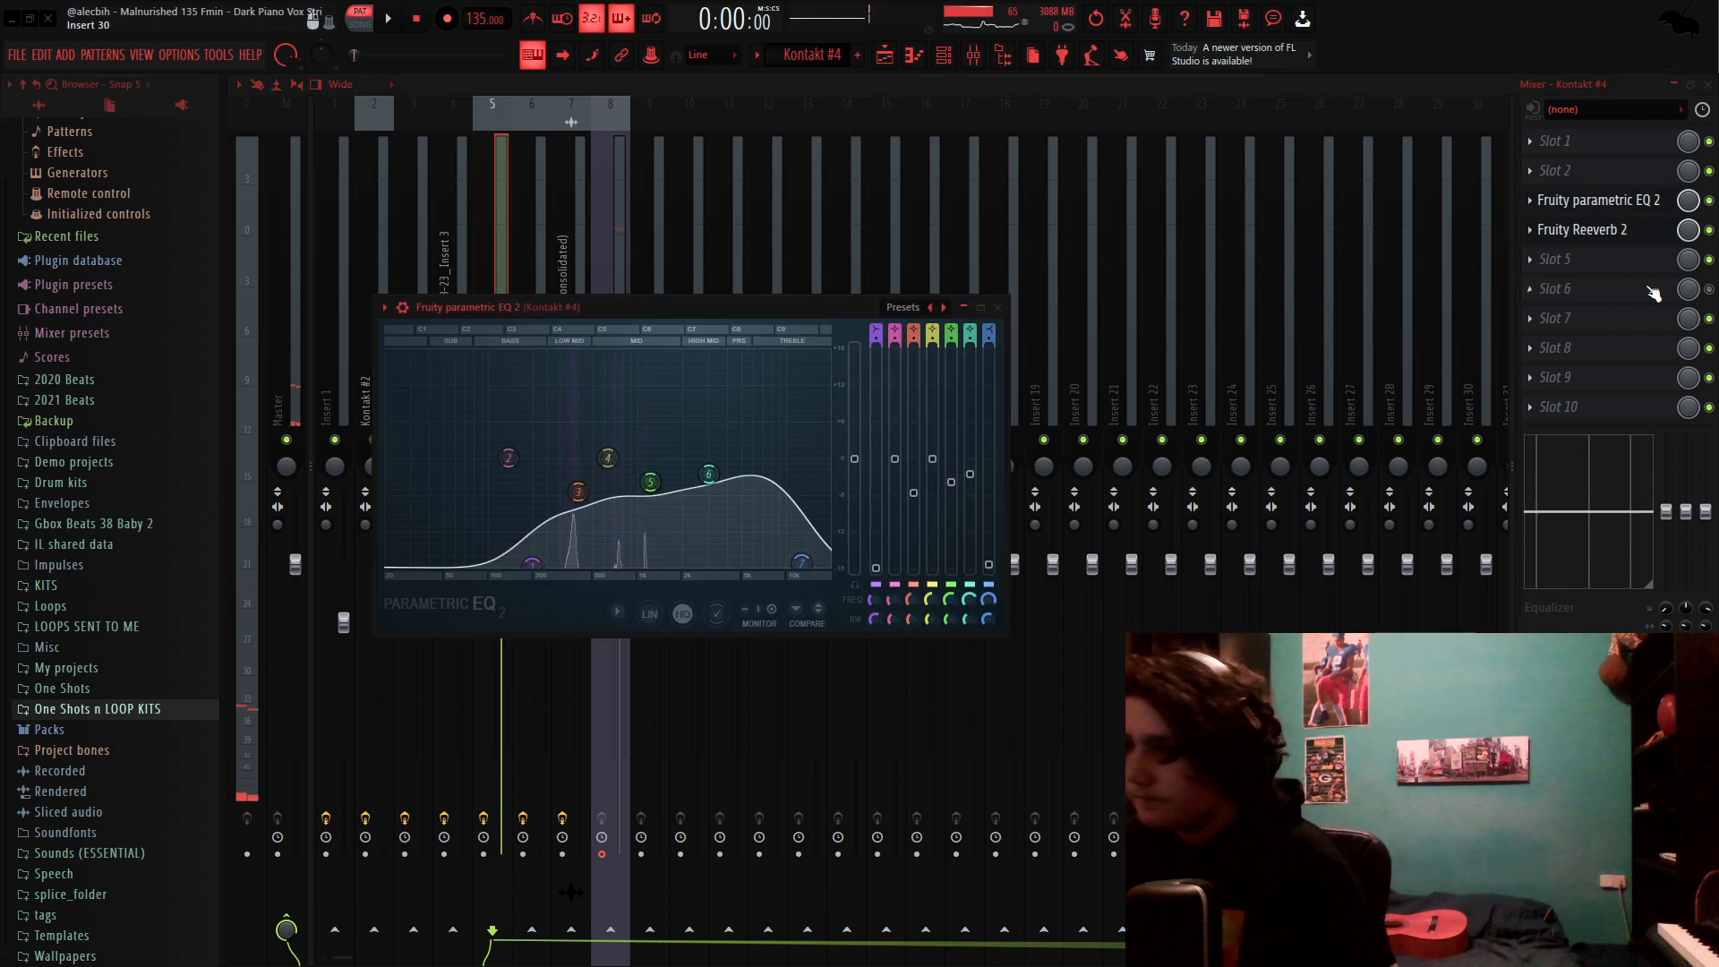
click(1582, 230)
Step: Play Kontakt #4 with its mixer effects bypassed for comparison, and re-enable the effects
click(611, 775)
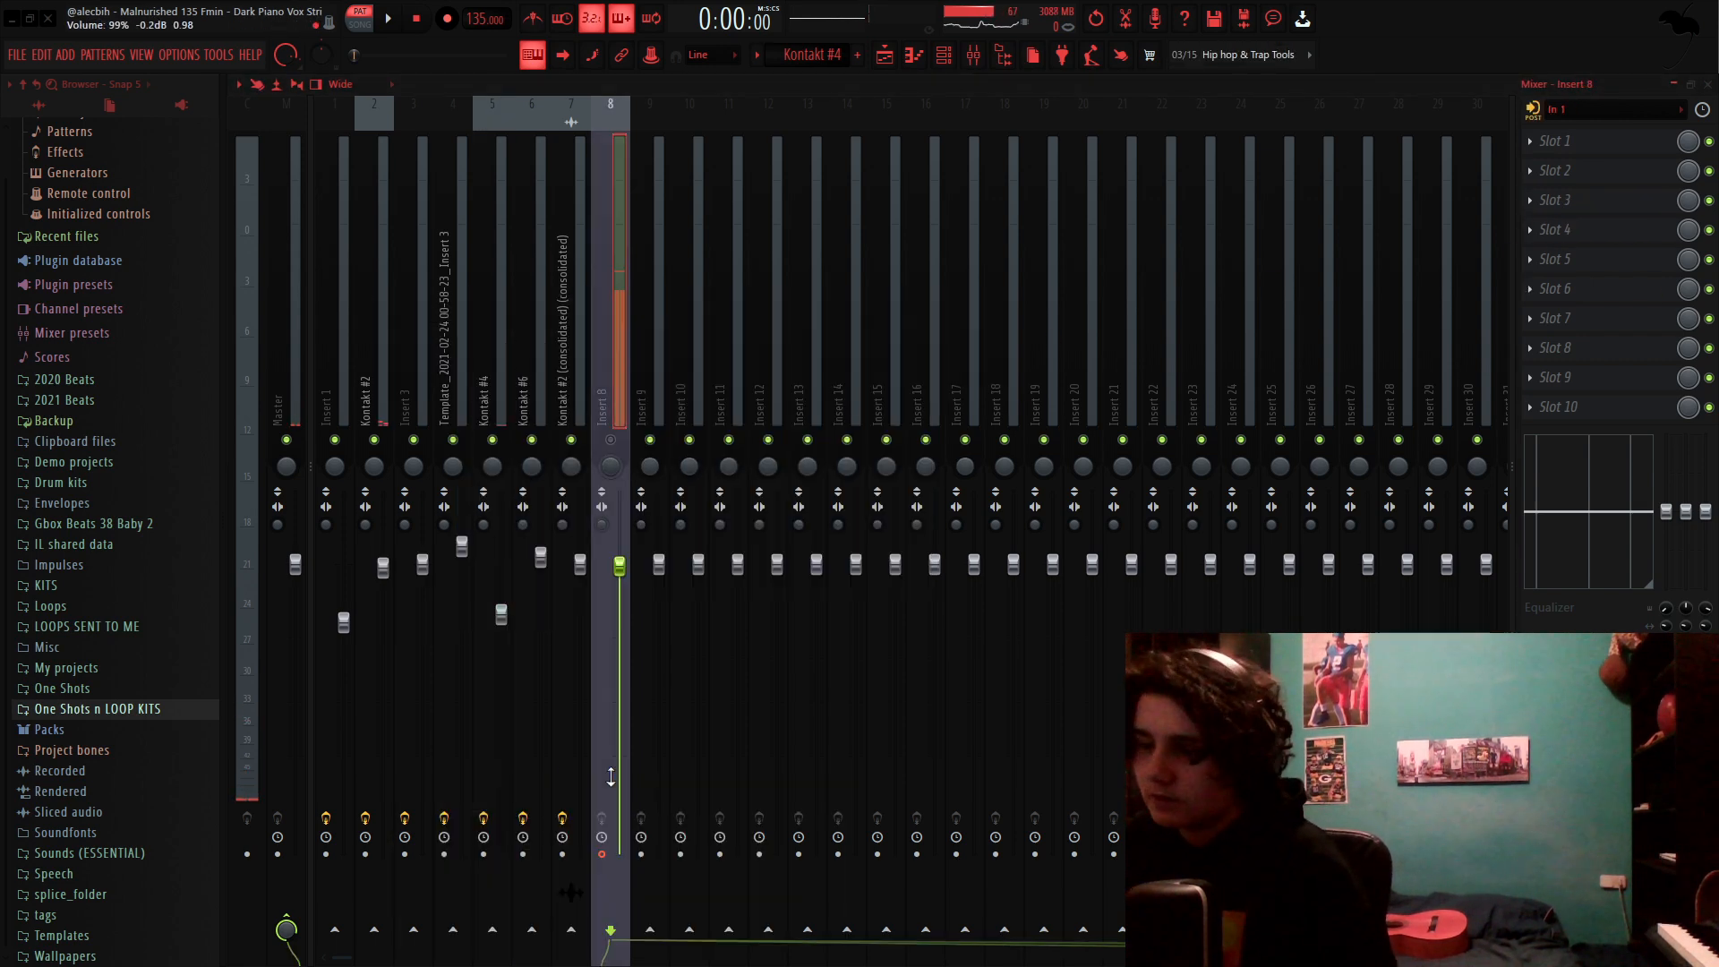
click(526, 383)
click(498, 385)
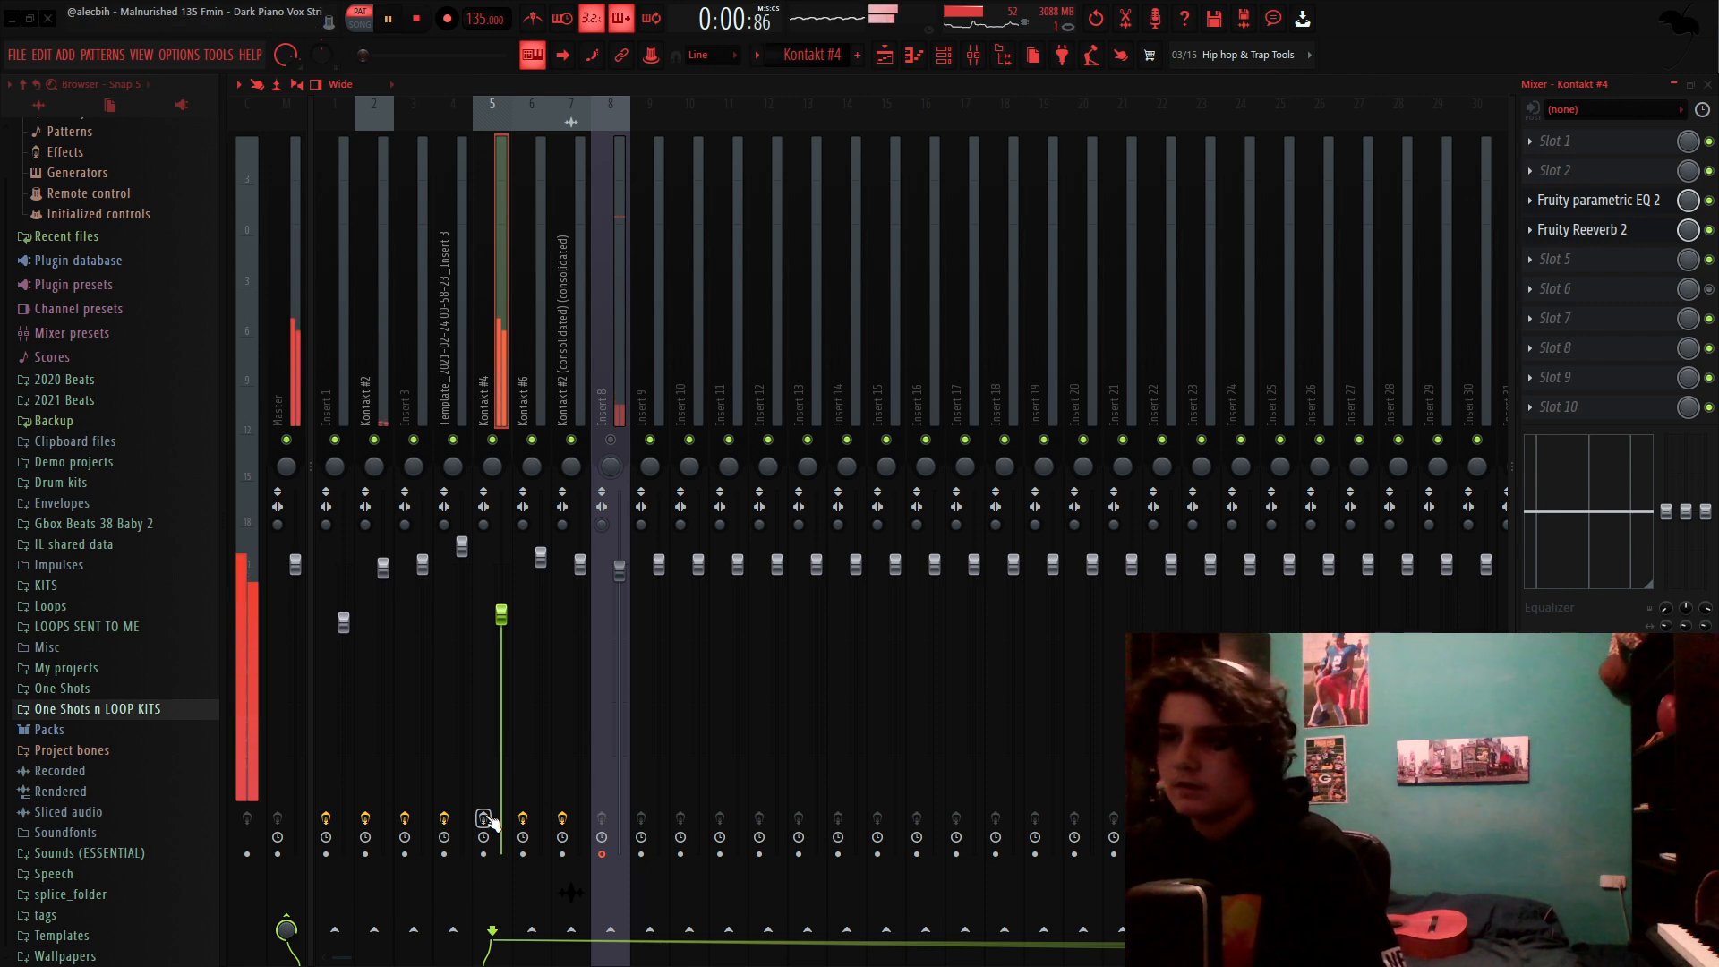
click(488, 820)
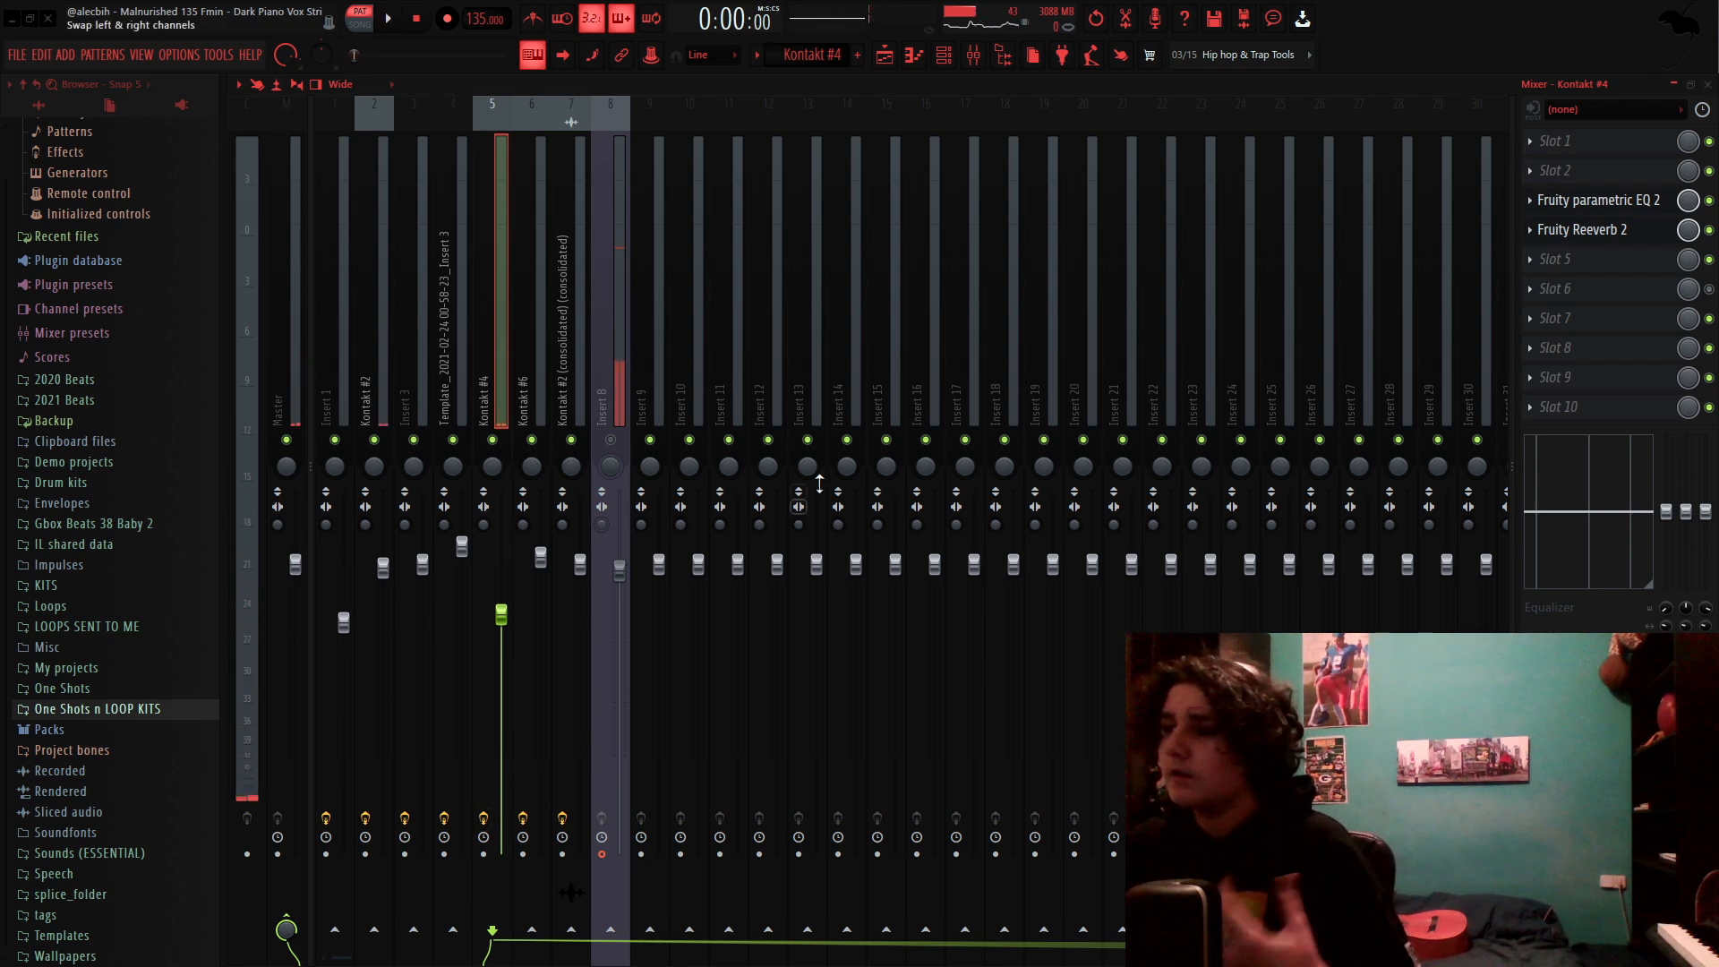
Step: Open the Kontakt #6 clip from the playlist in the piano roll, play it, and show the channel rack
click(883, 55)
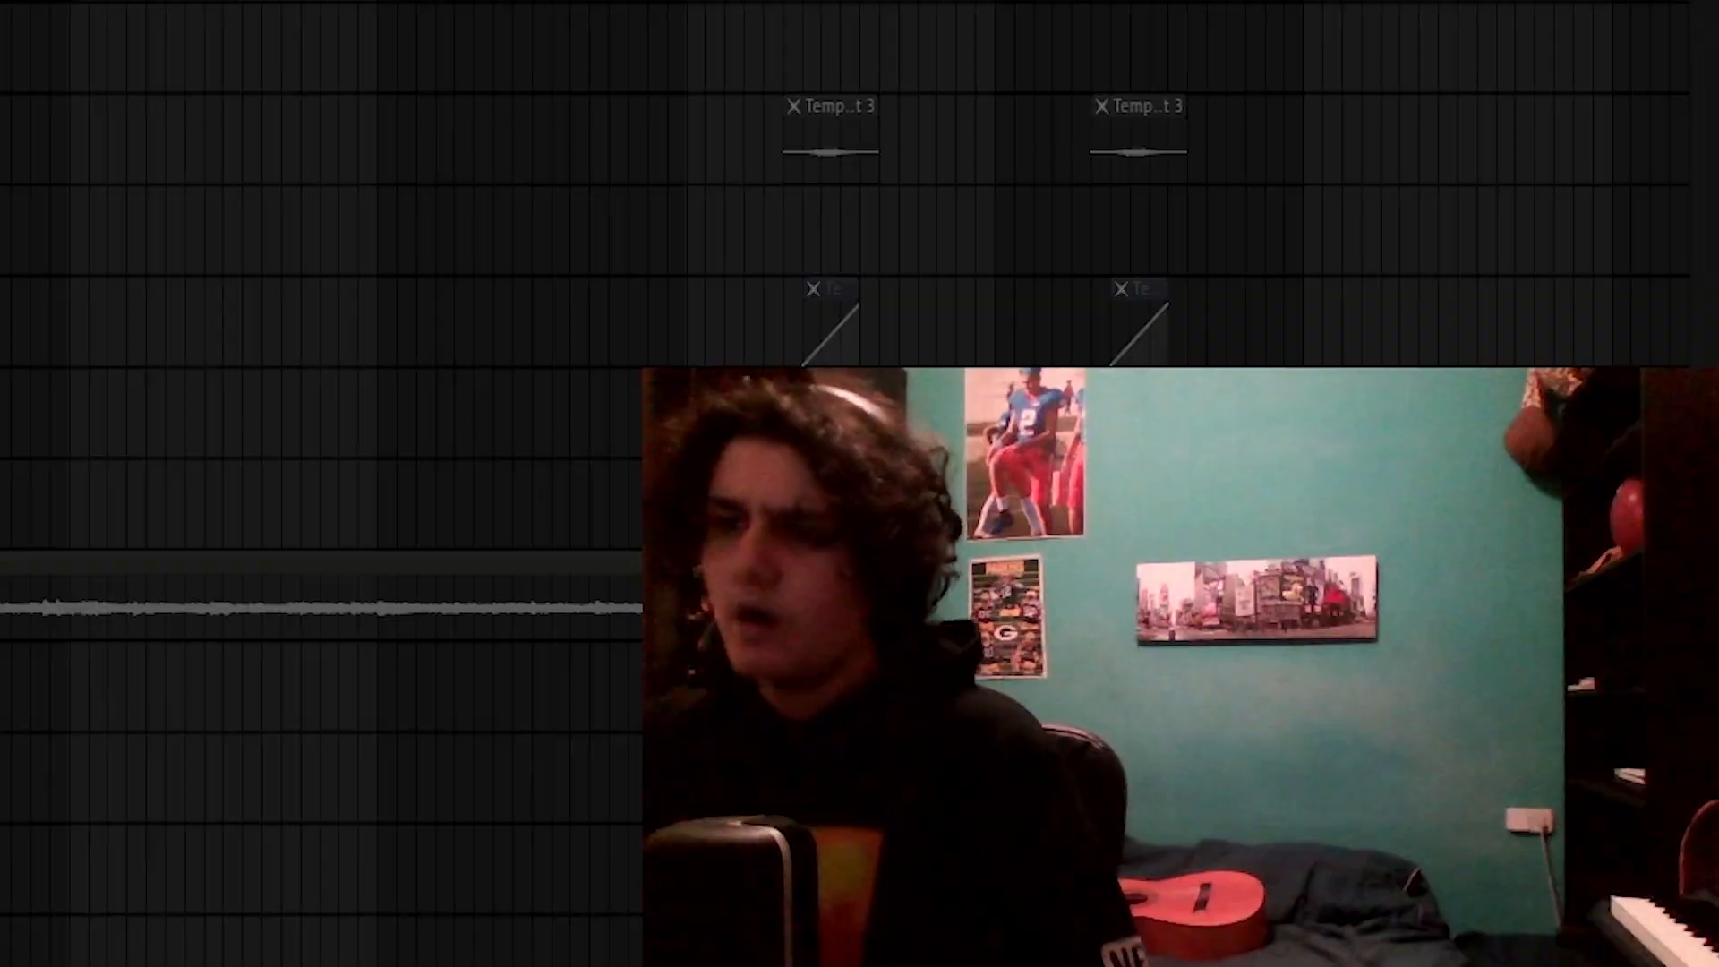
double_click(512, 417)
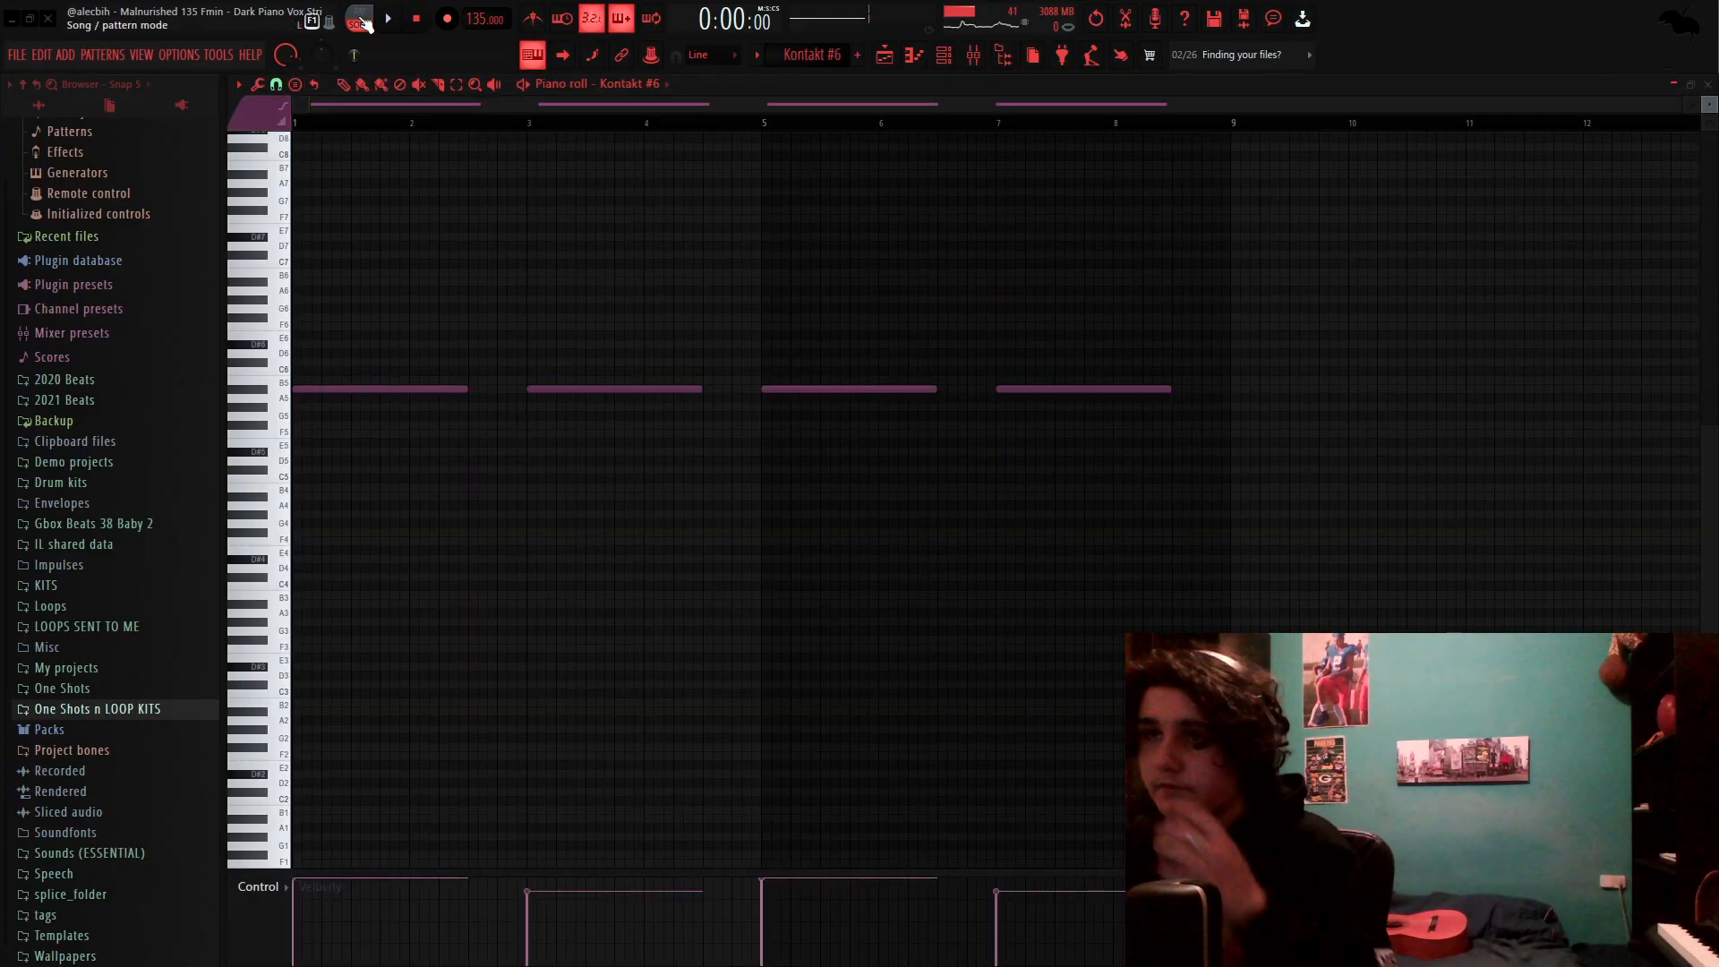
scroll(612, 242, down, 2)
key(space)
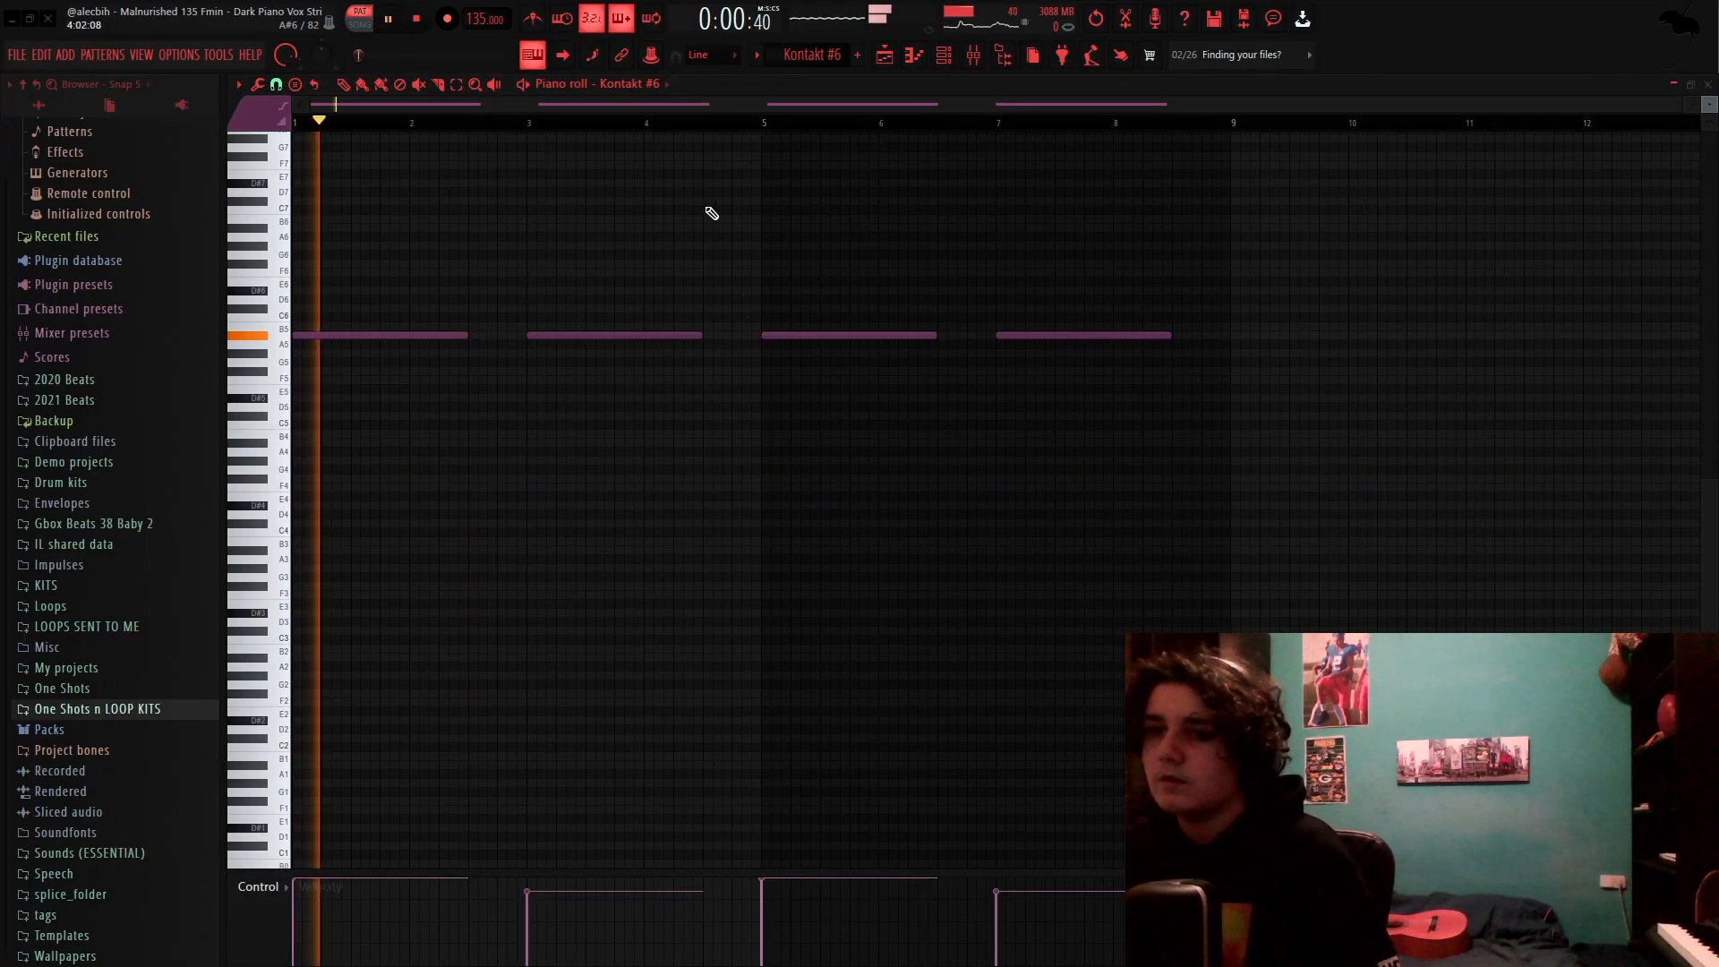
click(944, 54)
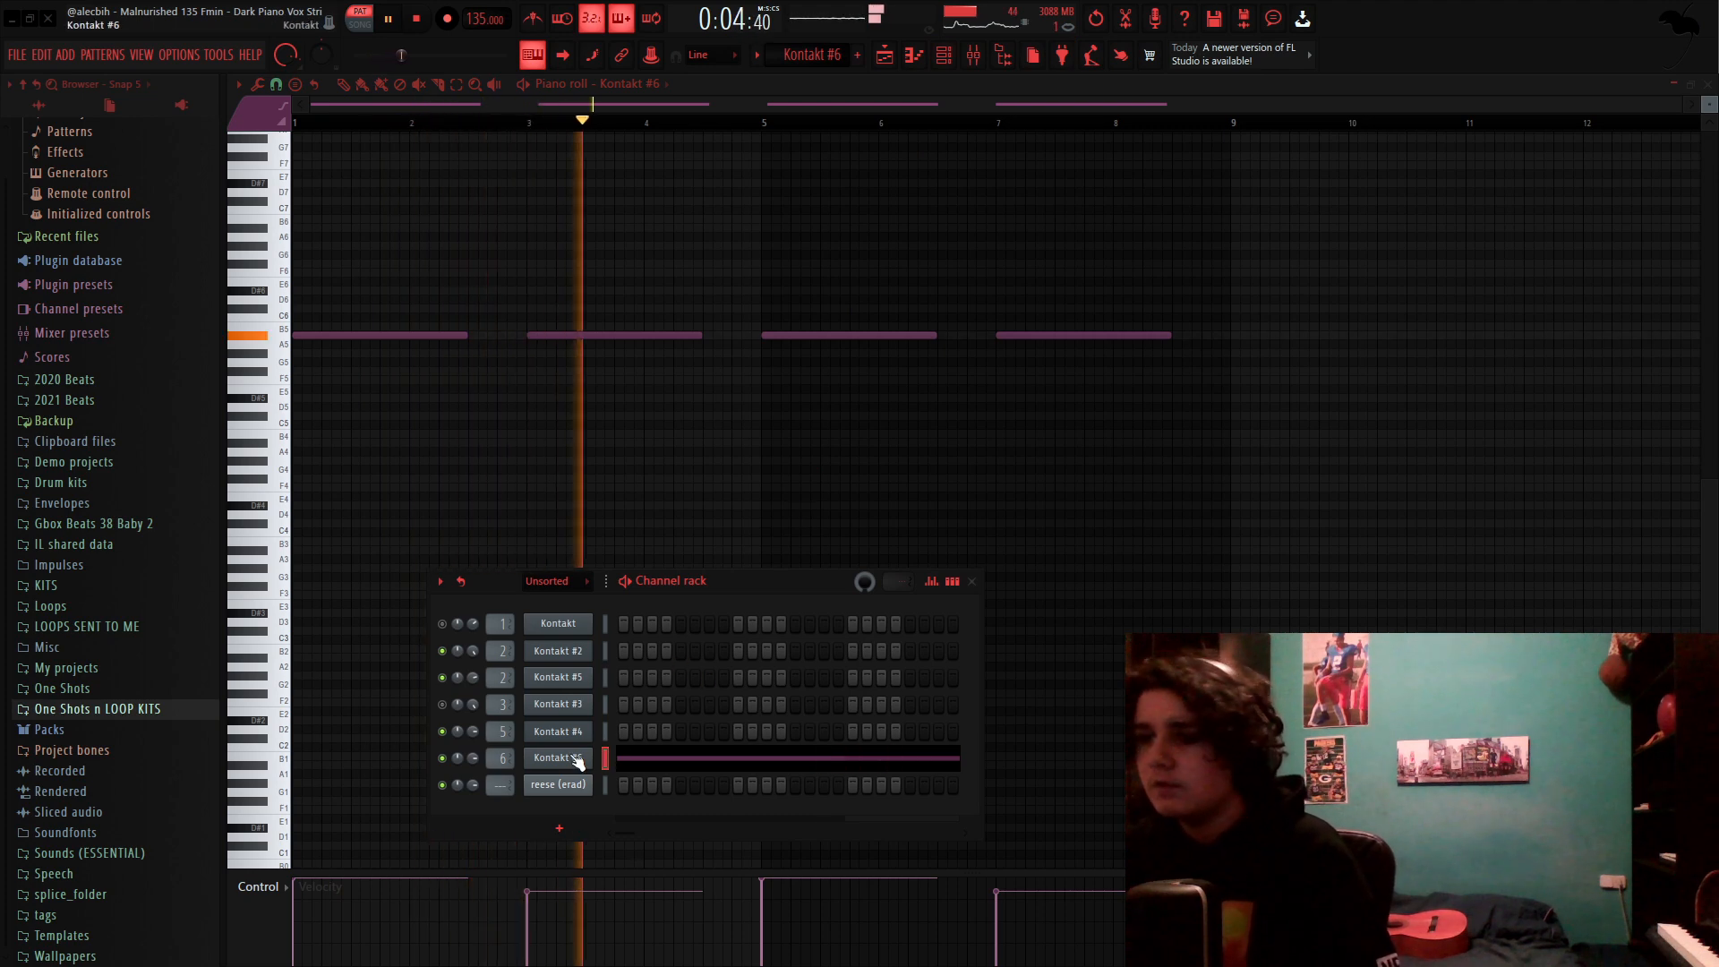
key(space)
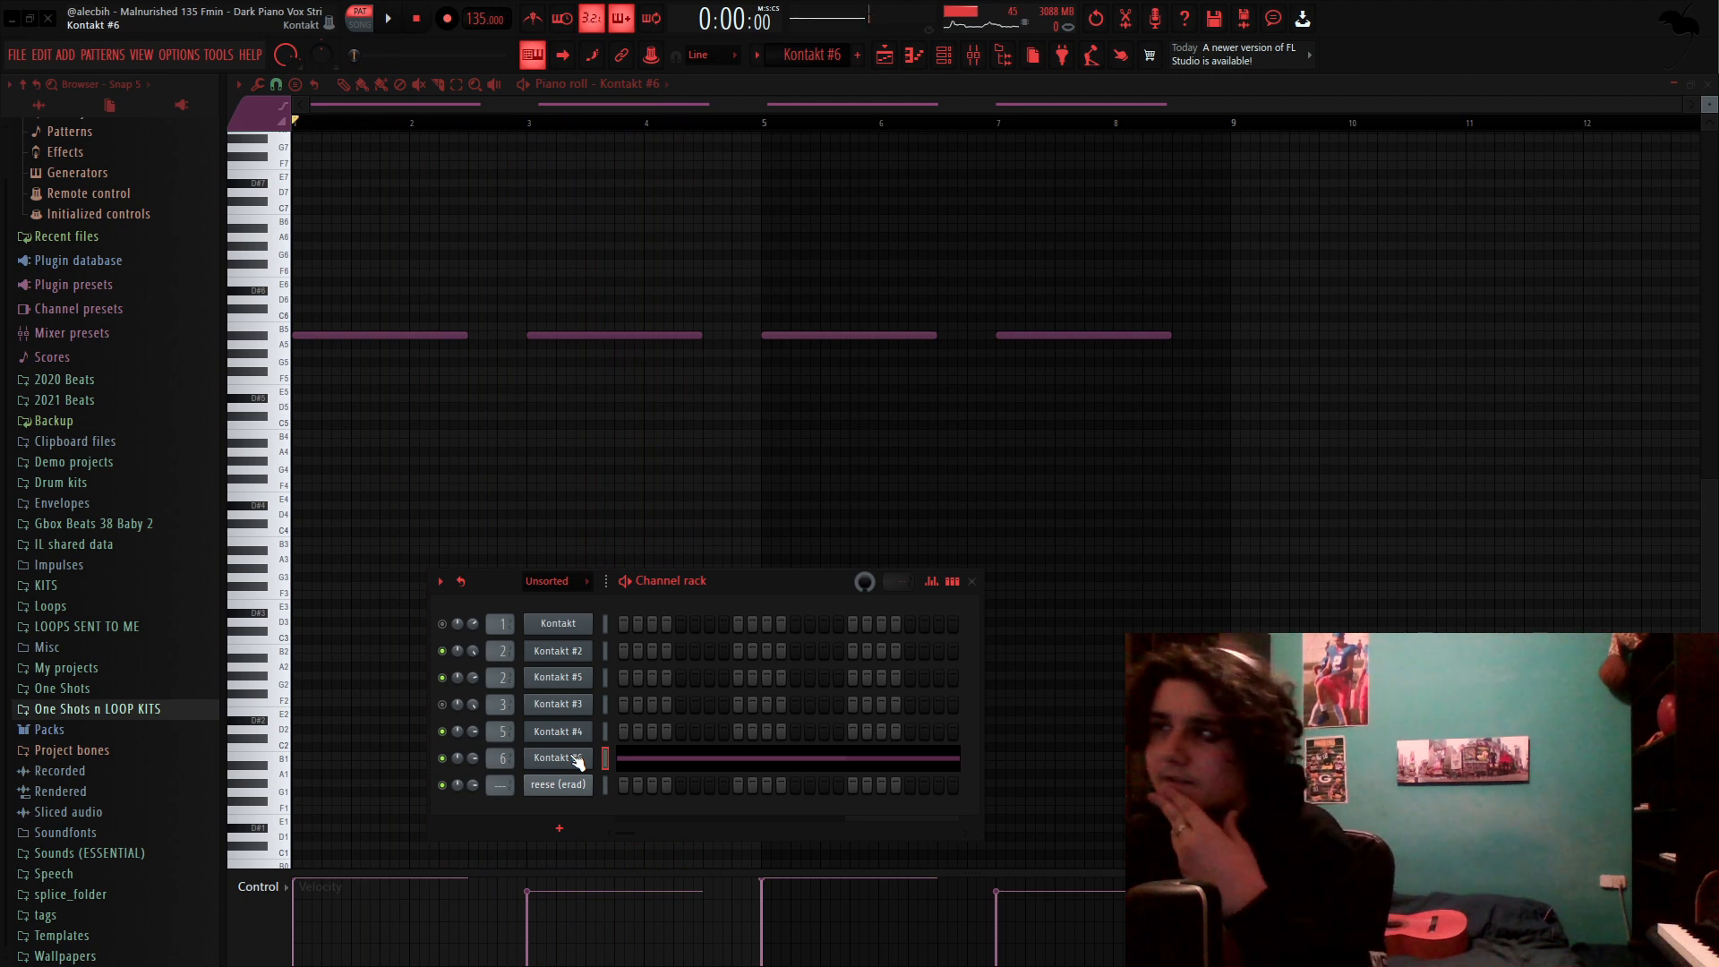
Step: View the S Ethnic Flute Phrases instrument loaded in the Kontakt #6 channel, and close the channel rack
click(577, 761)
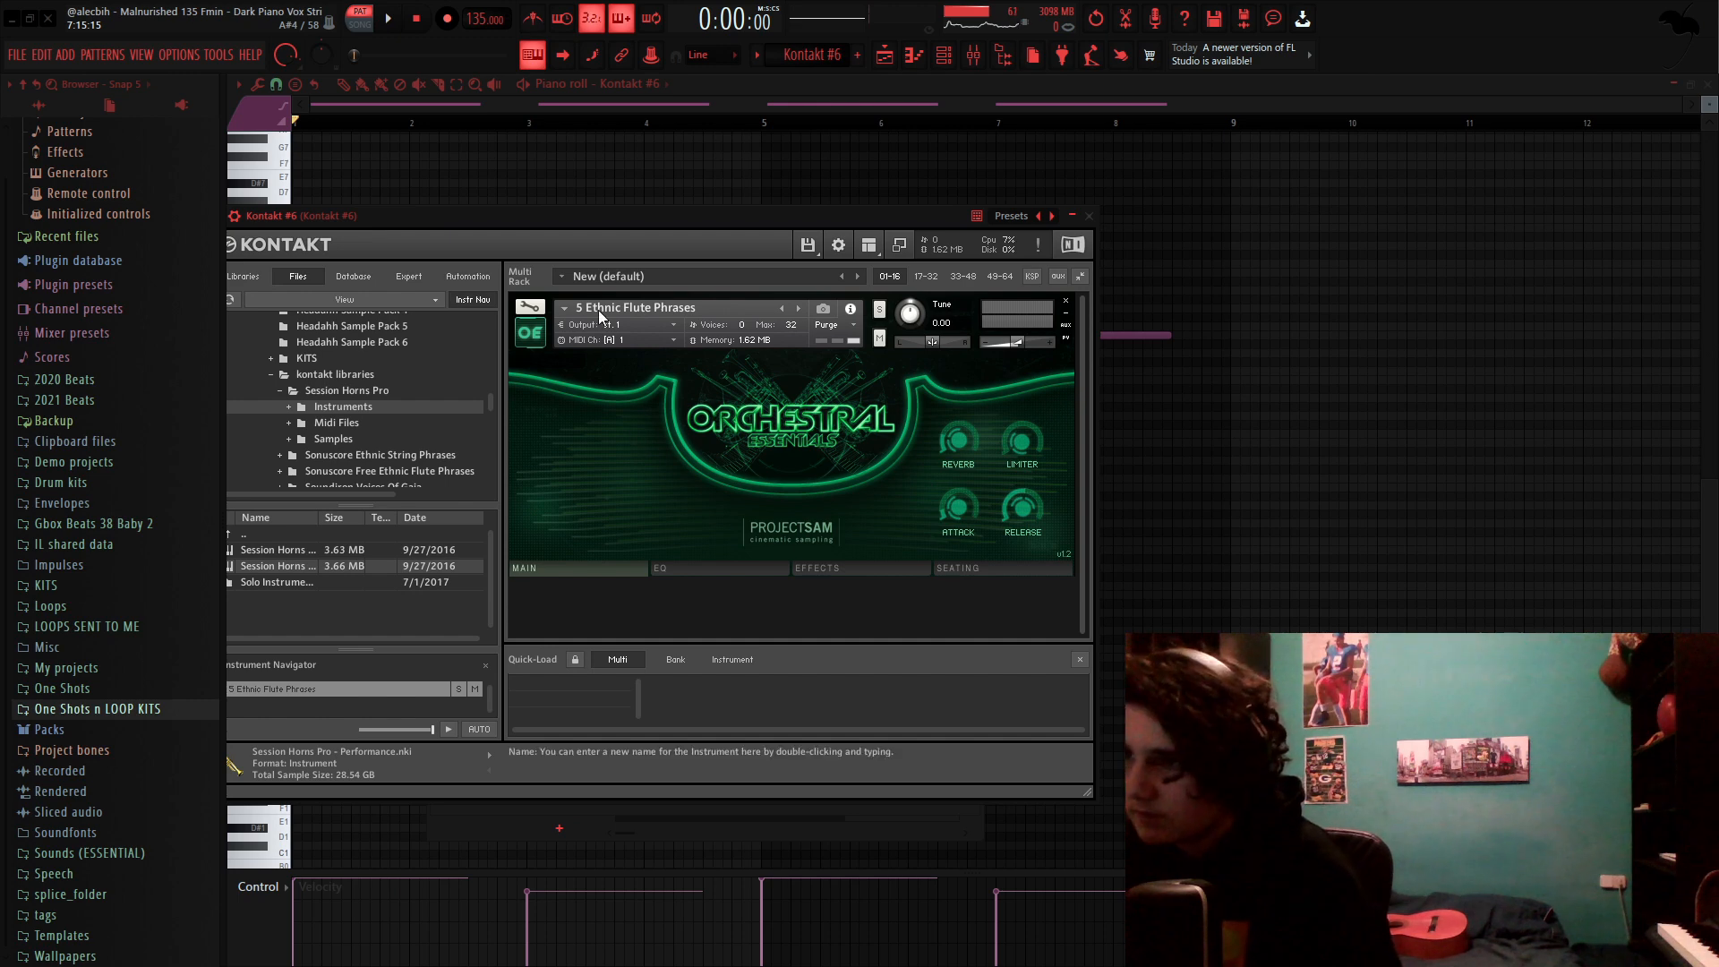
right_click(1294, 385)
scroll(721, 507, up, 3)
drag(1423, 572, 402, 268)
ctrl+click(929, 243)
click(945, 57)
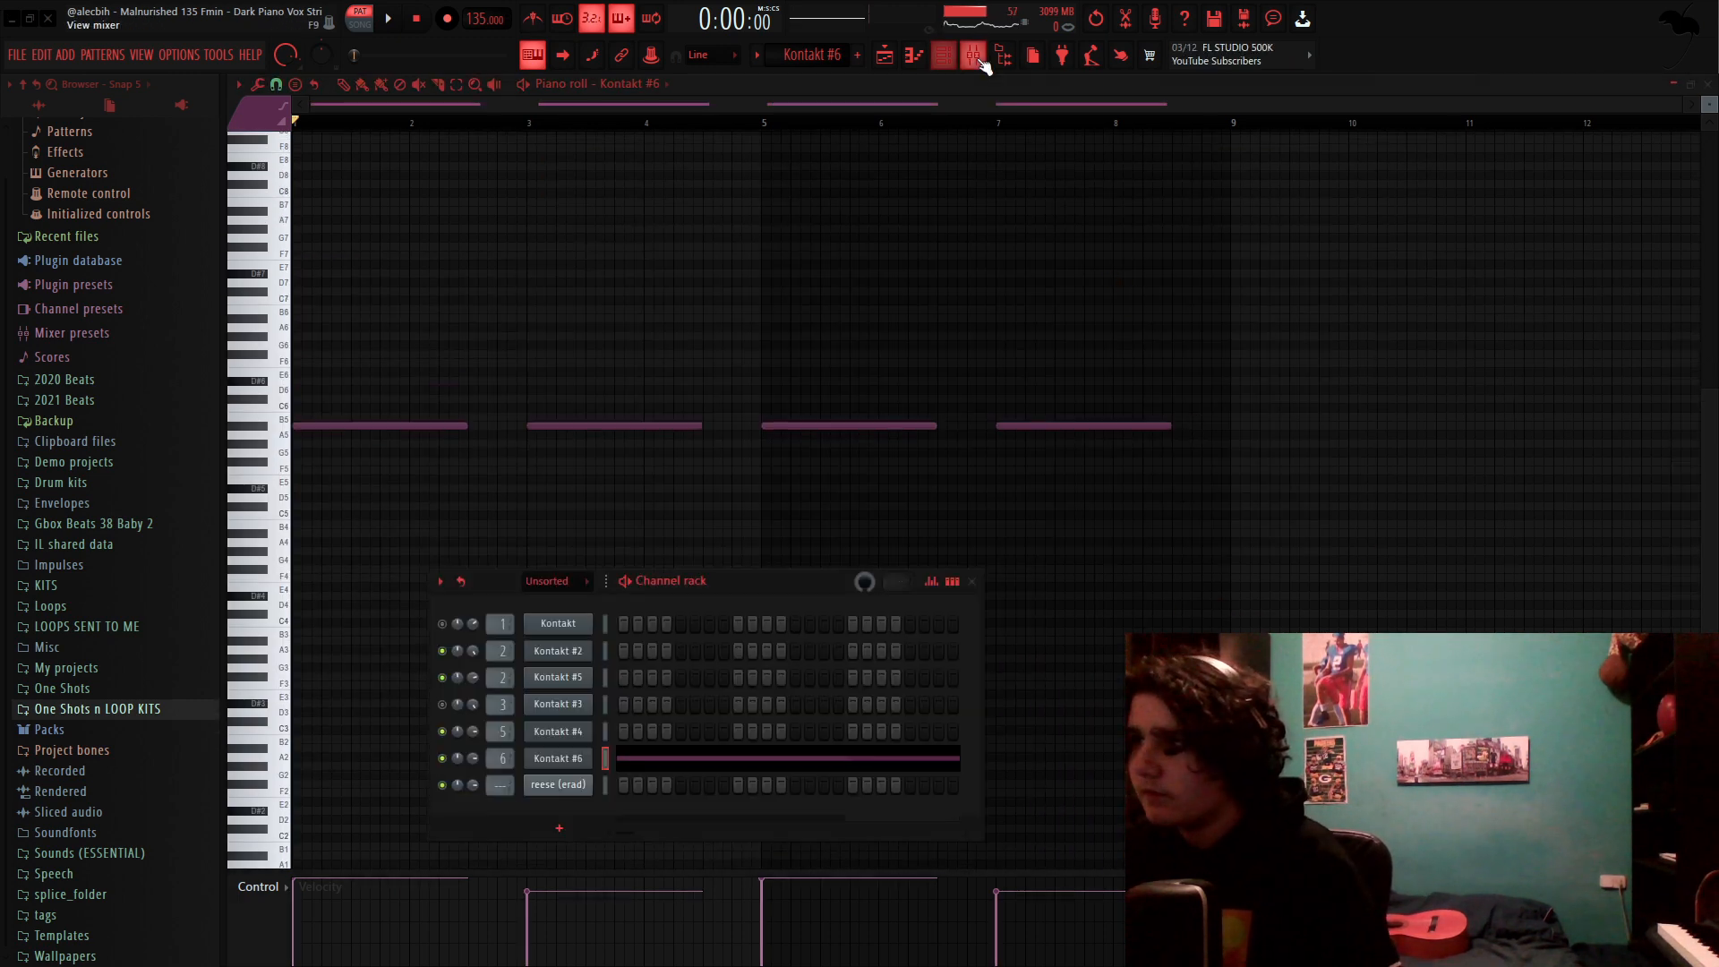
Step: Inspect the Fruity parametric EQ 2 and ValhallaVintageVerb on the Kontakt #6 mixer track, and play the processed sound
click(974, 55)
click(1576, 200)
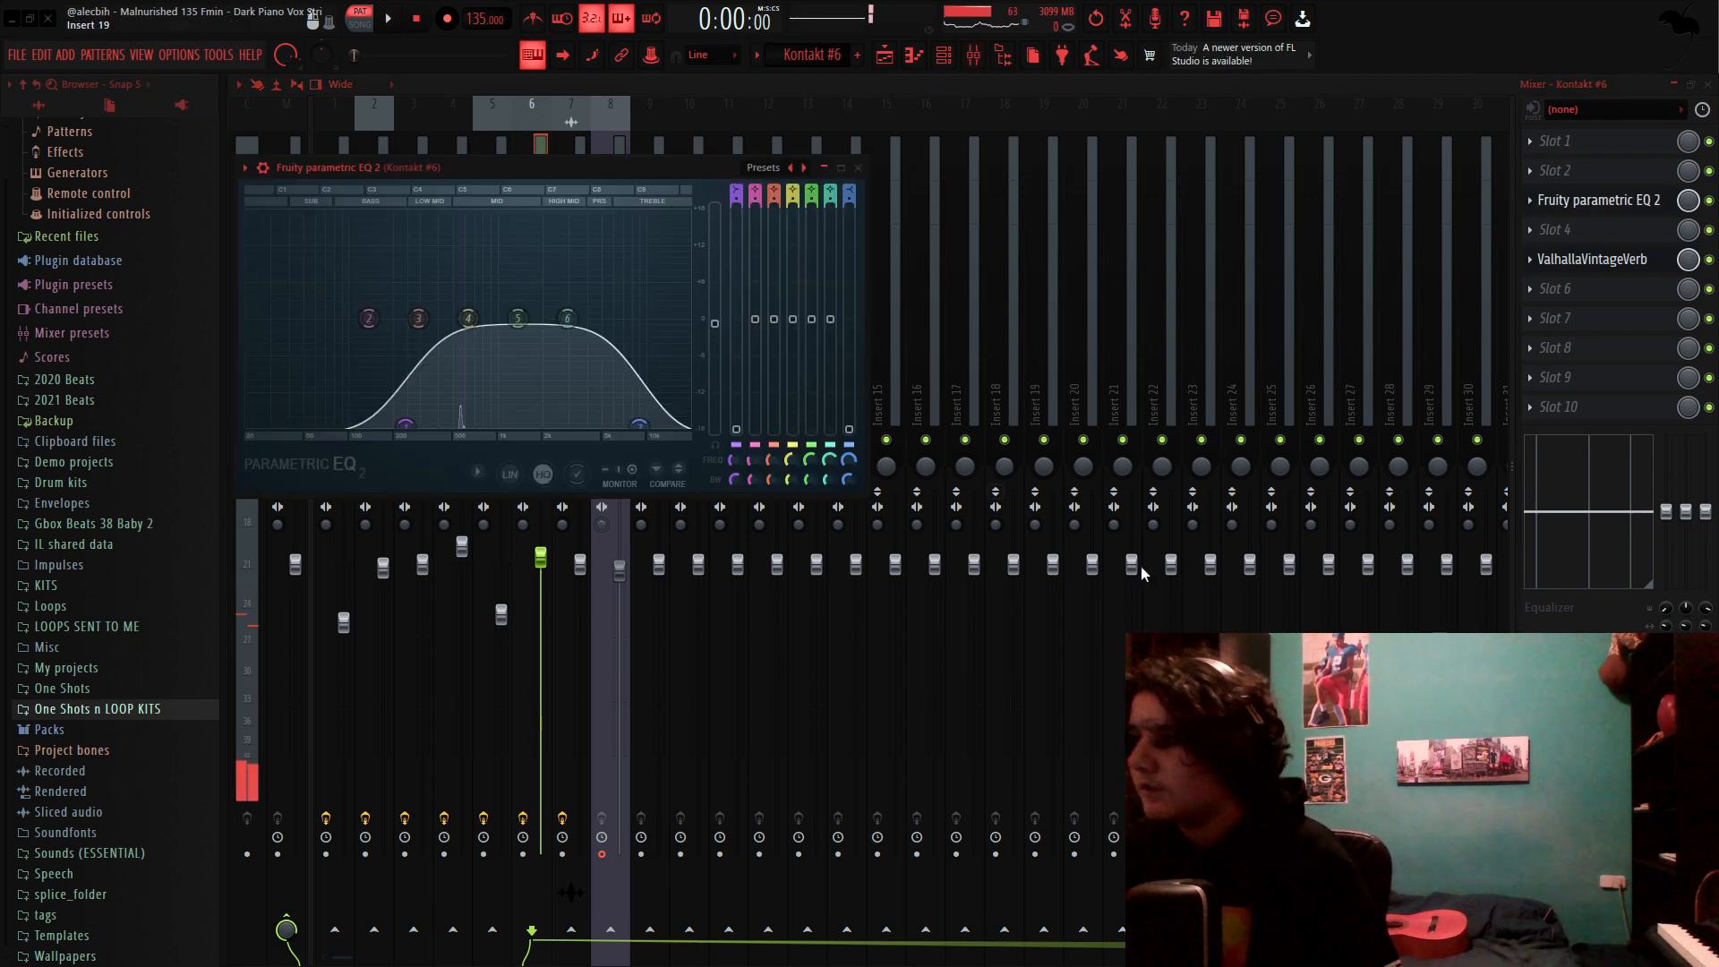
click(1586, 259)
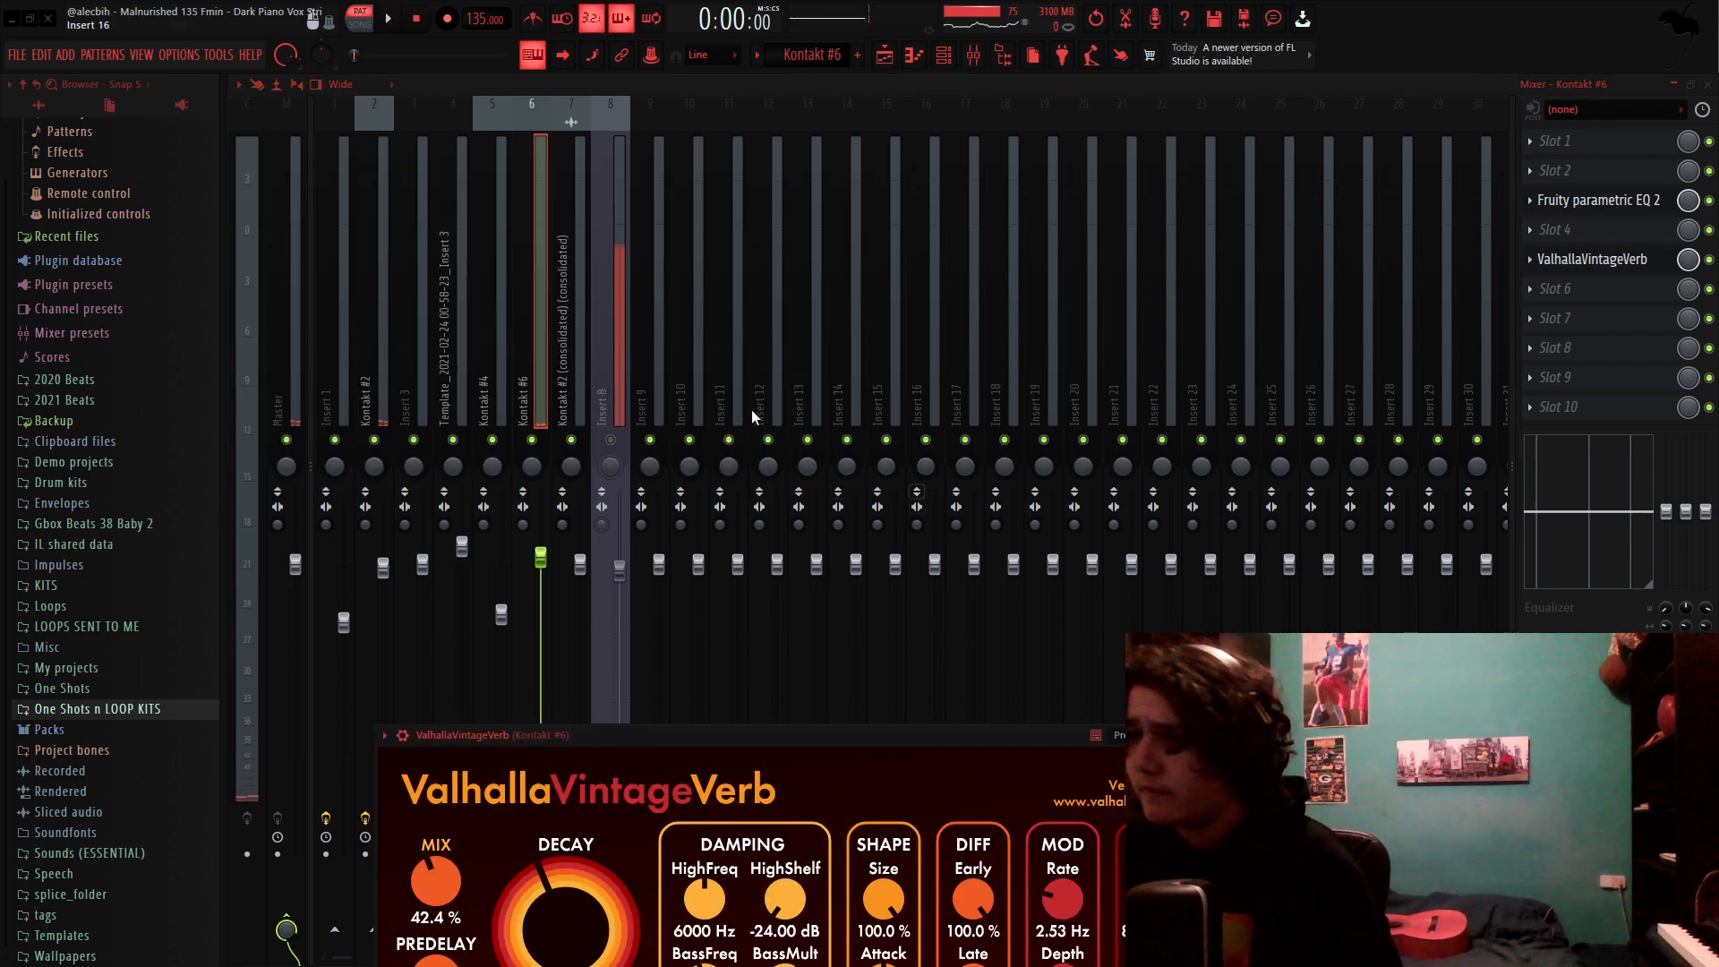
drag(488, 737, 974, 393)
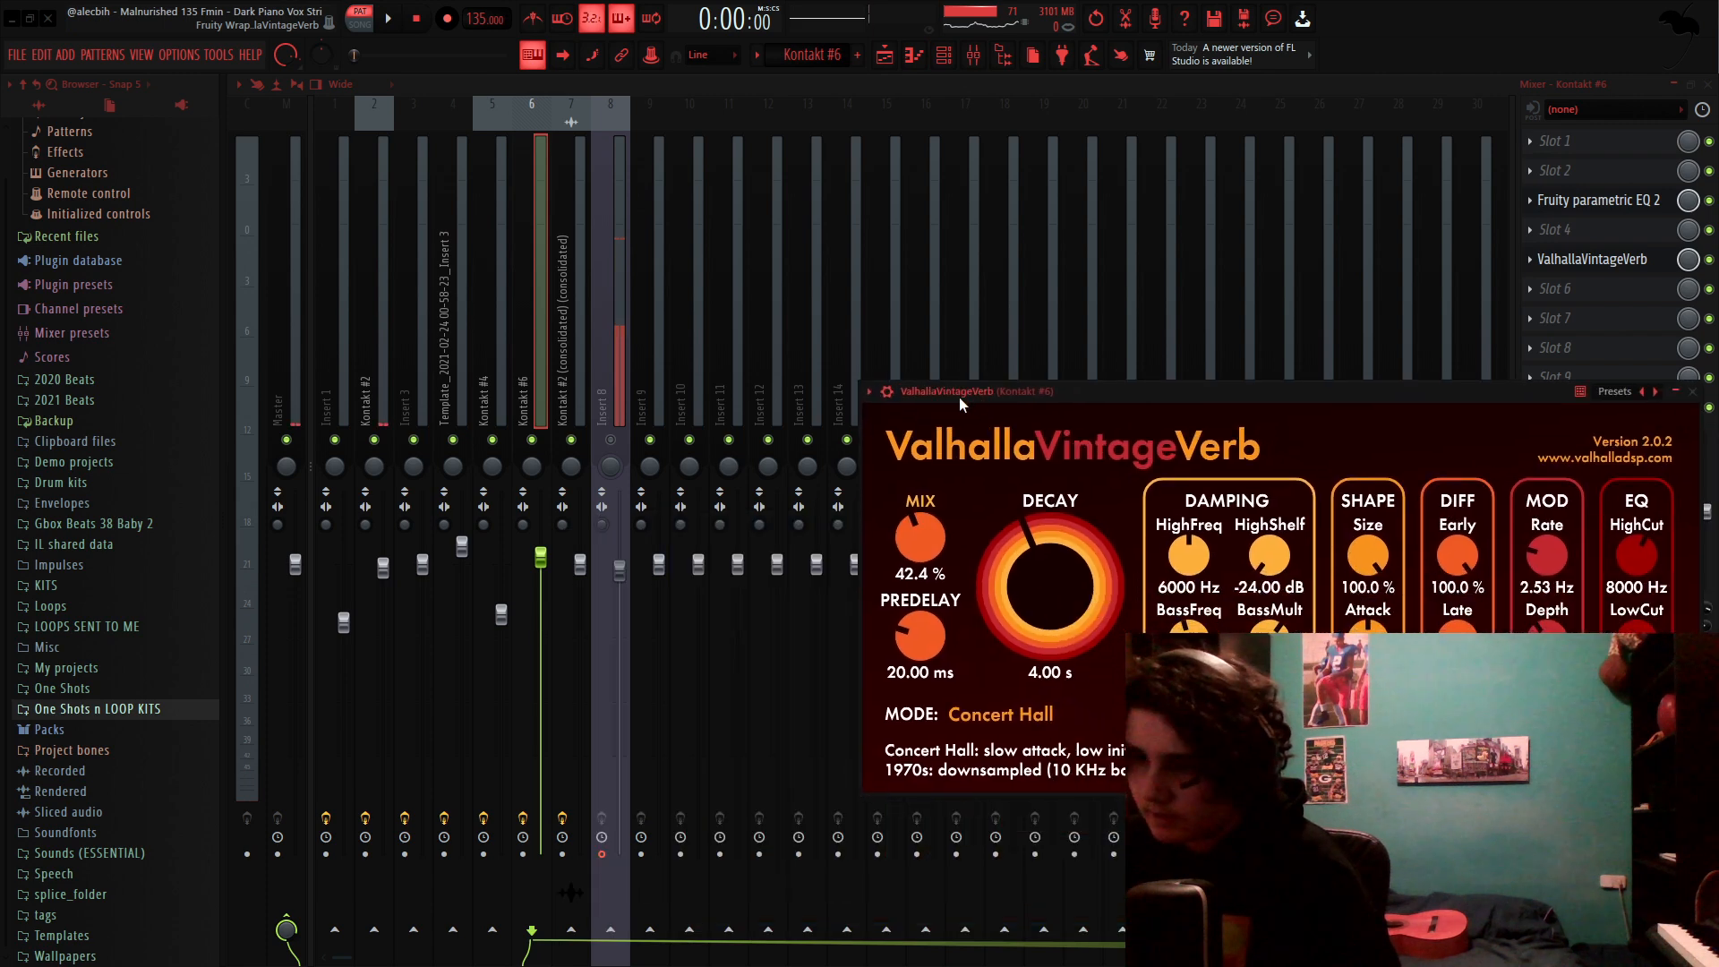
key(space)
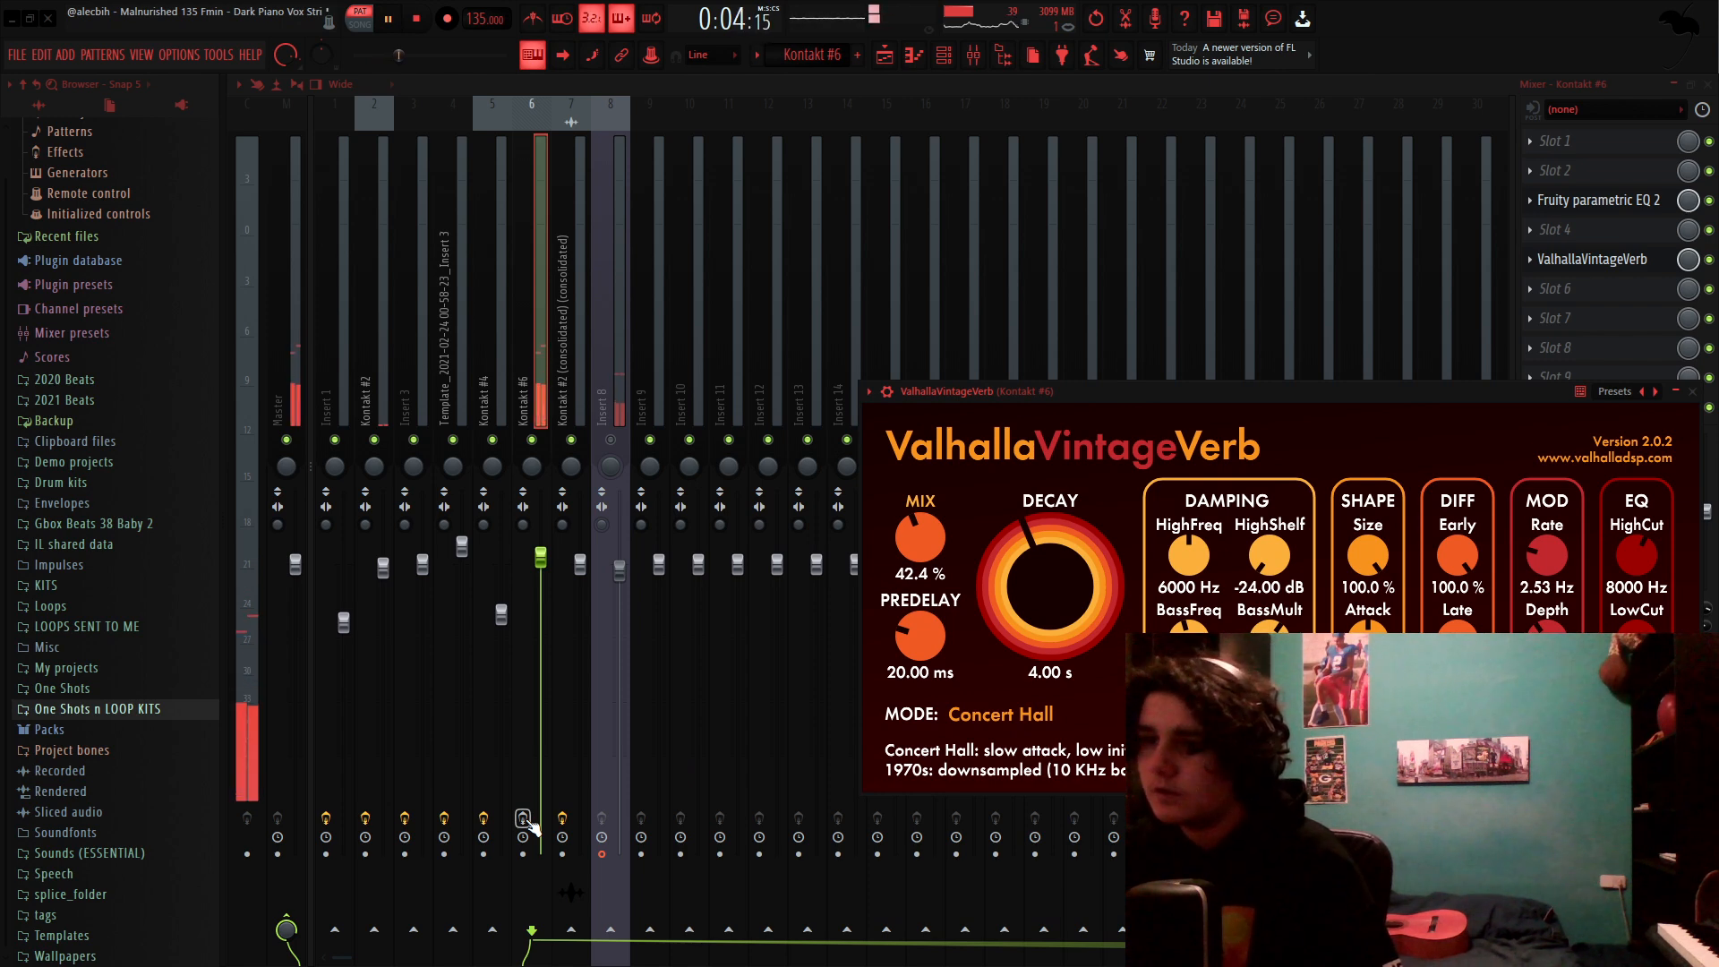
key(space)
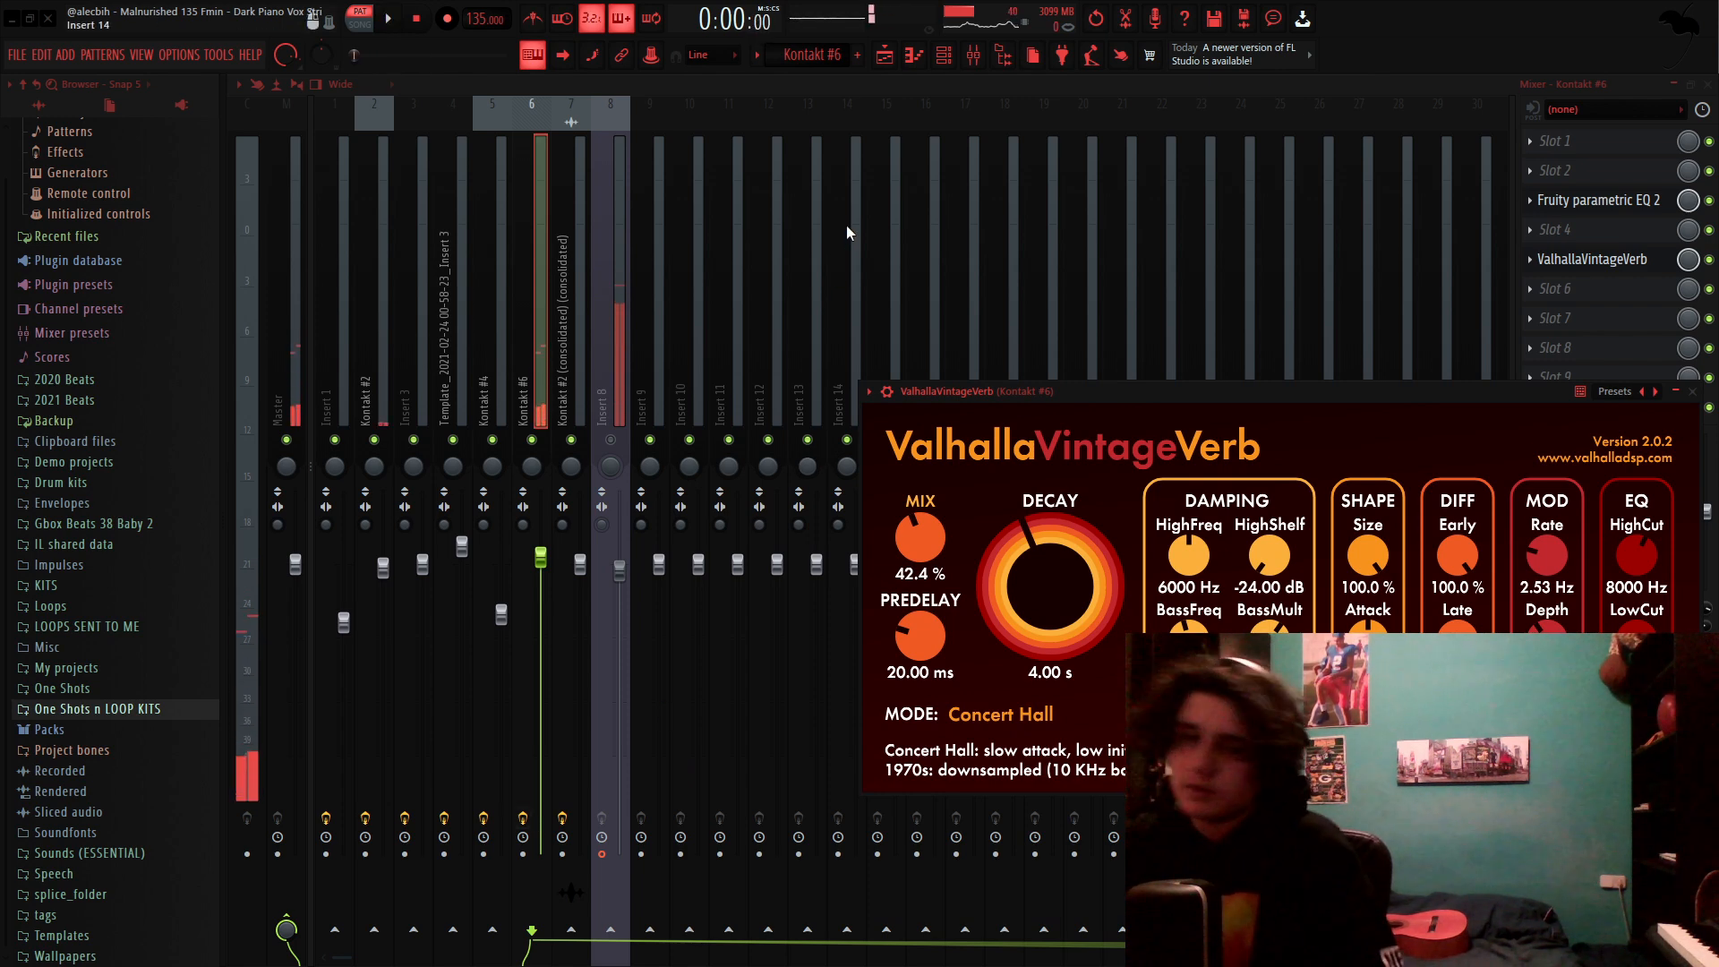
Step: View the Scene d'Amour Violins I Tenutos instrument of the Kontakt #3 pattern, and browse the Afflatus Strings ensembles in the library
key(F5)
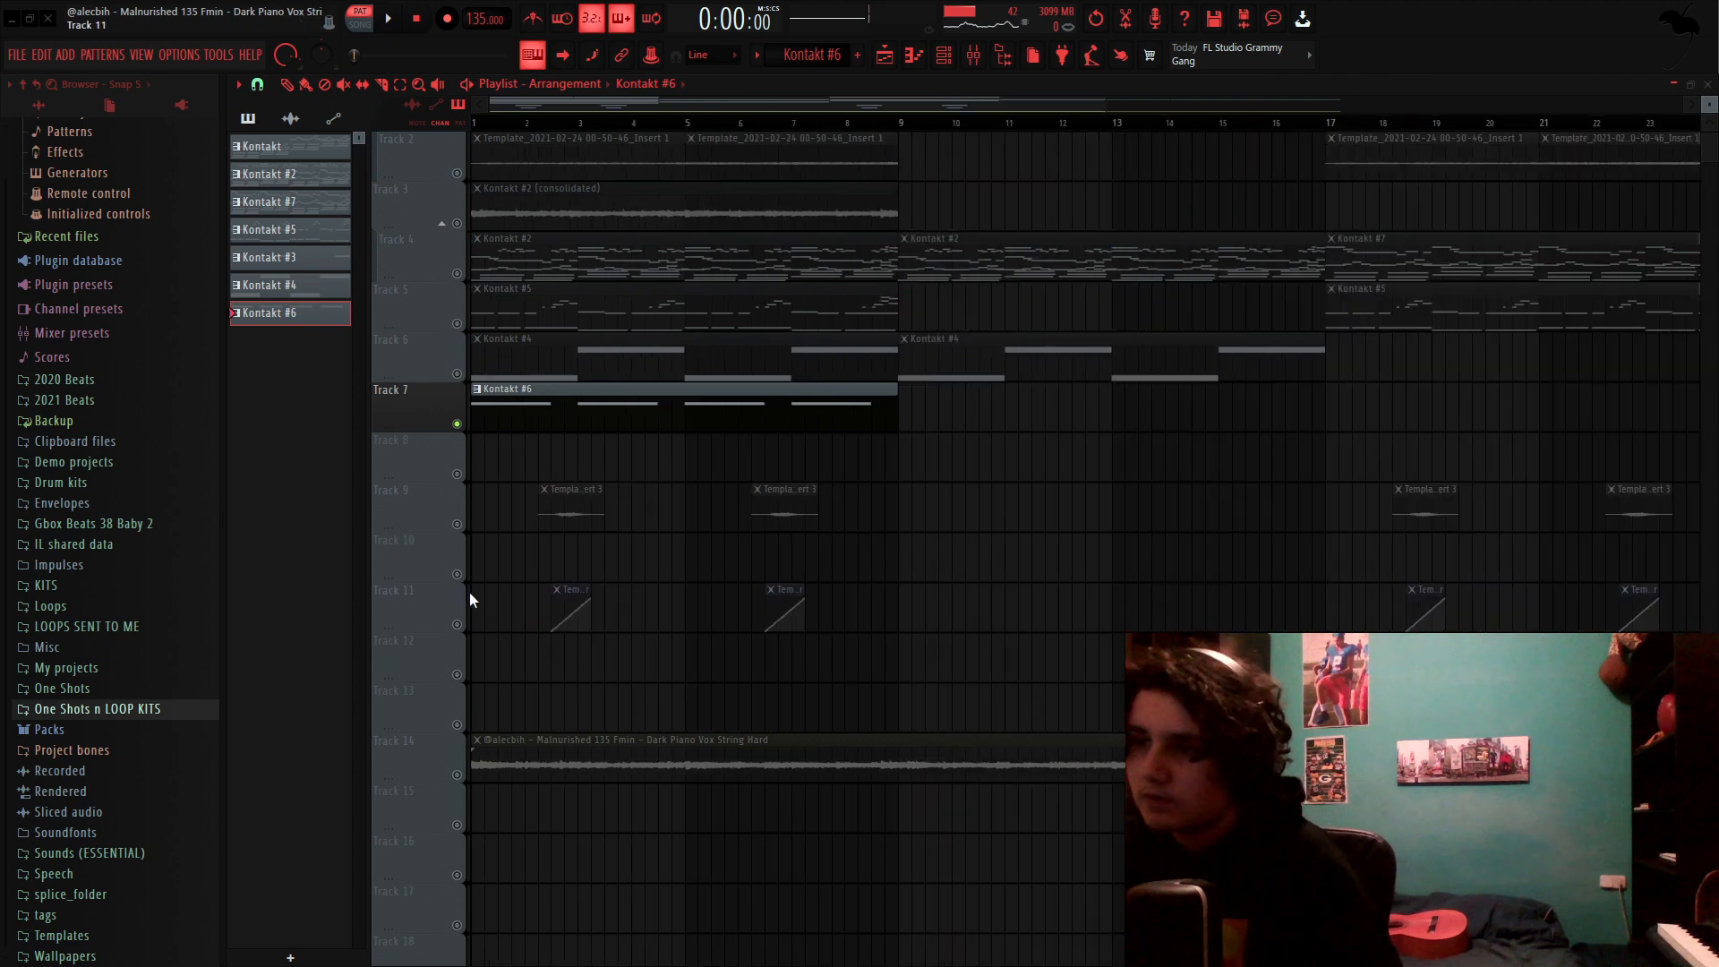
double_click(277, 259)
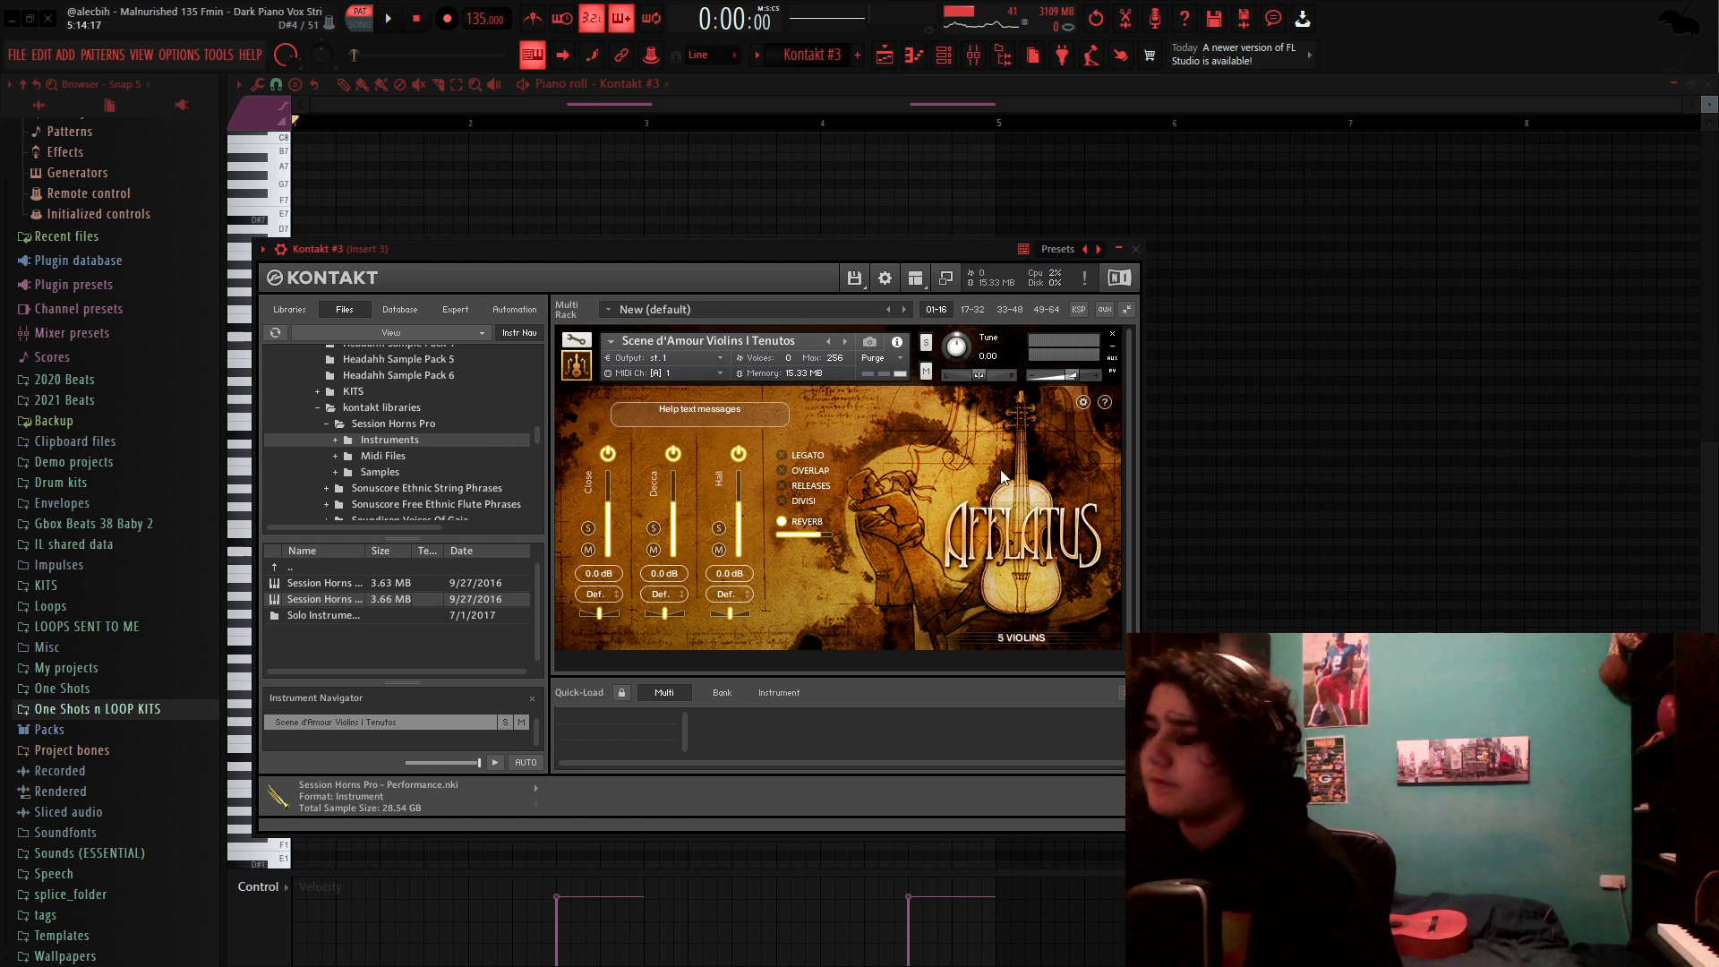
click(283, 310)
scroll(403, 520, down, 3)
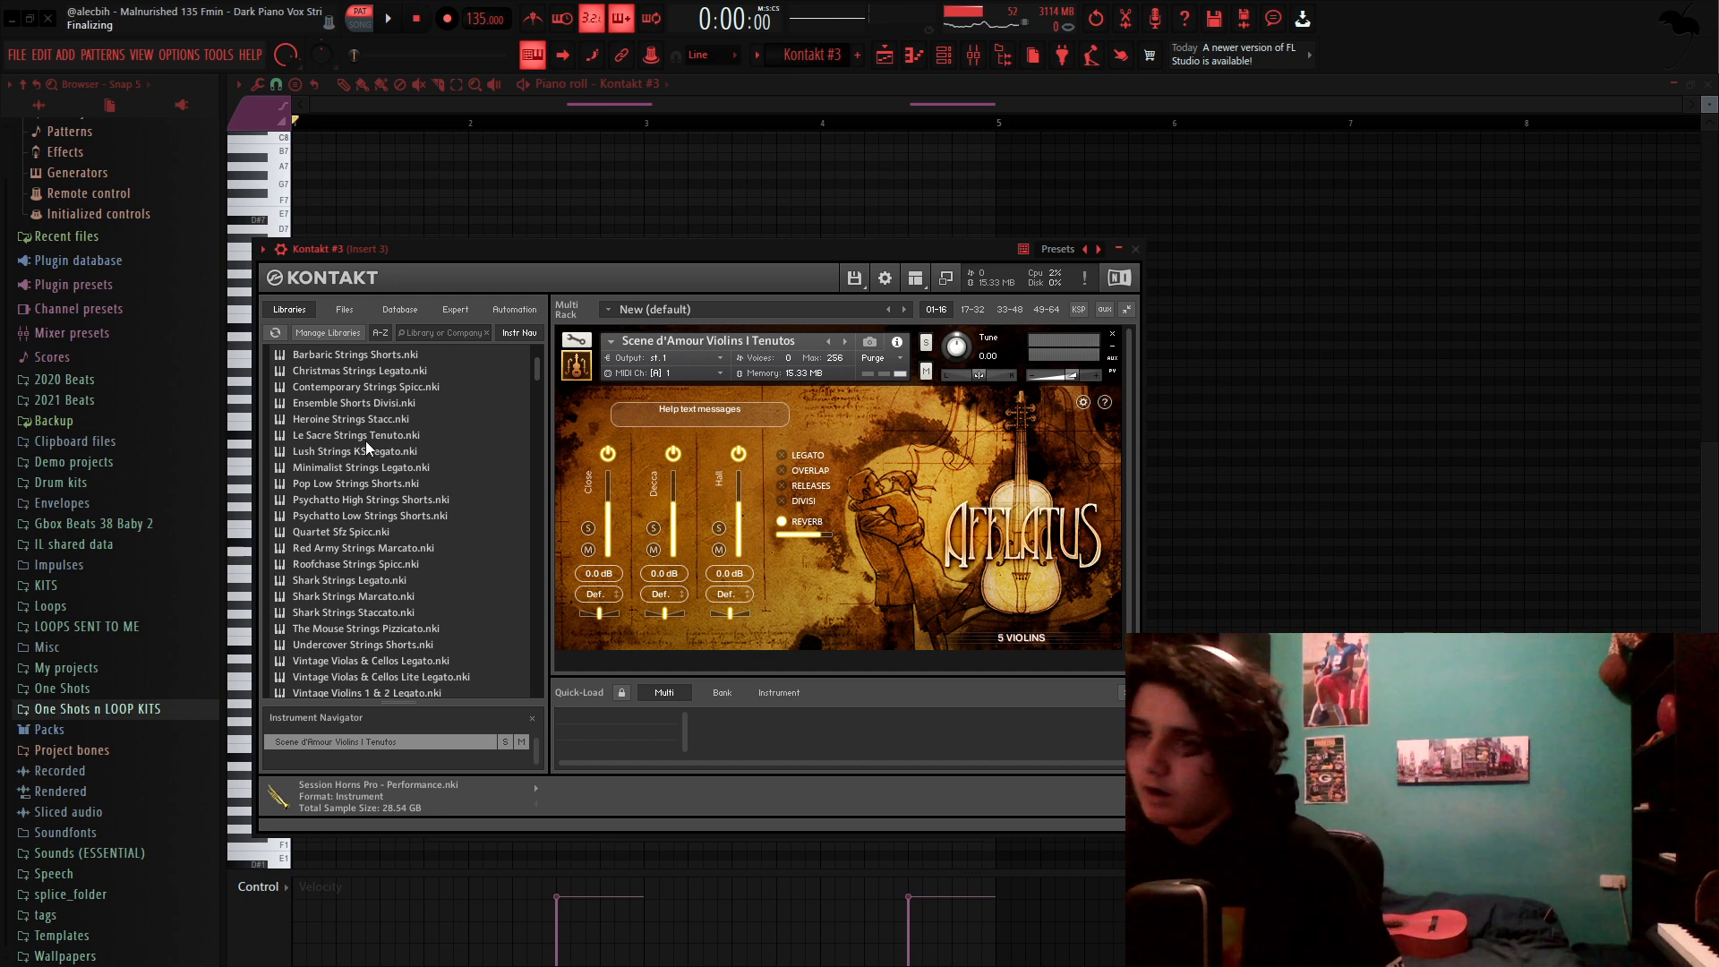
scroll(358, 451, up, 3)
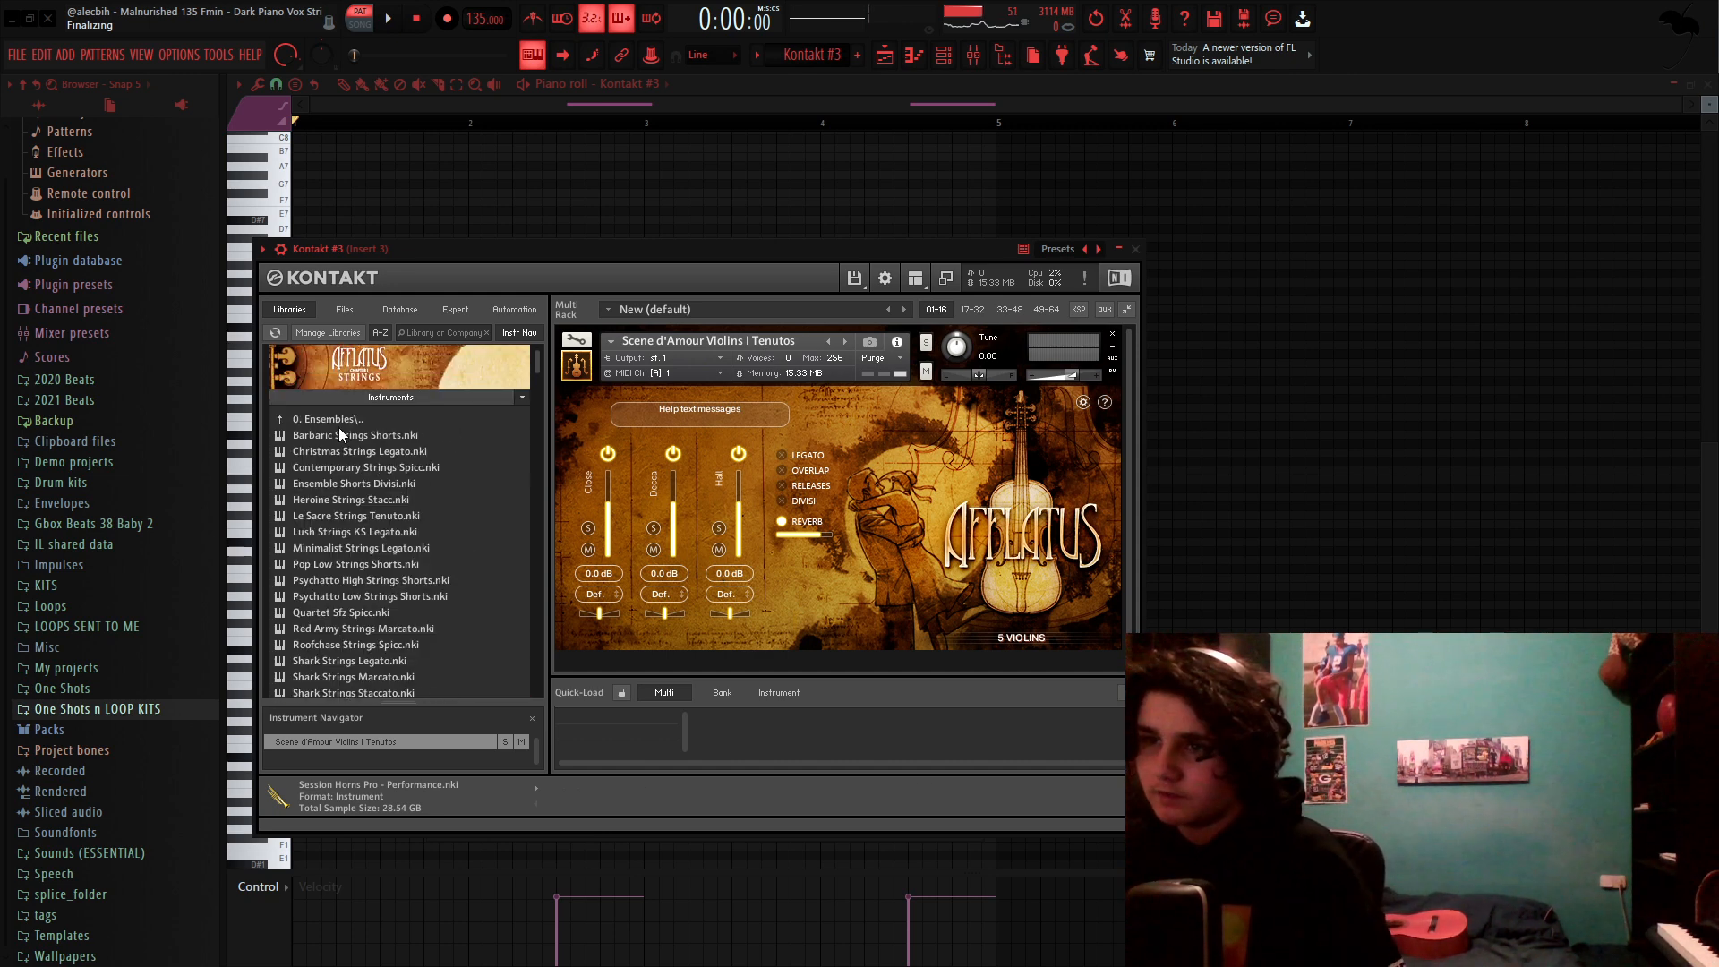
click(330, 417)
click(326, 435)
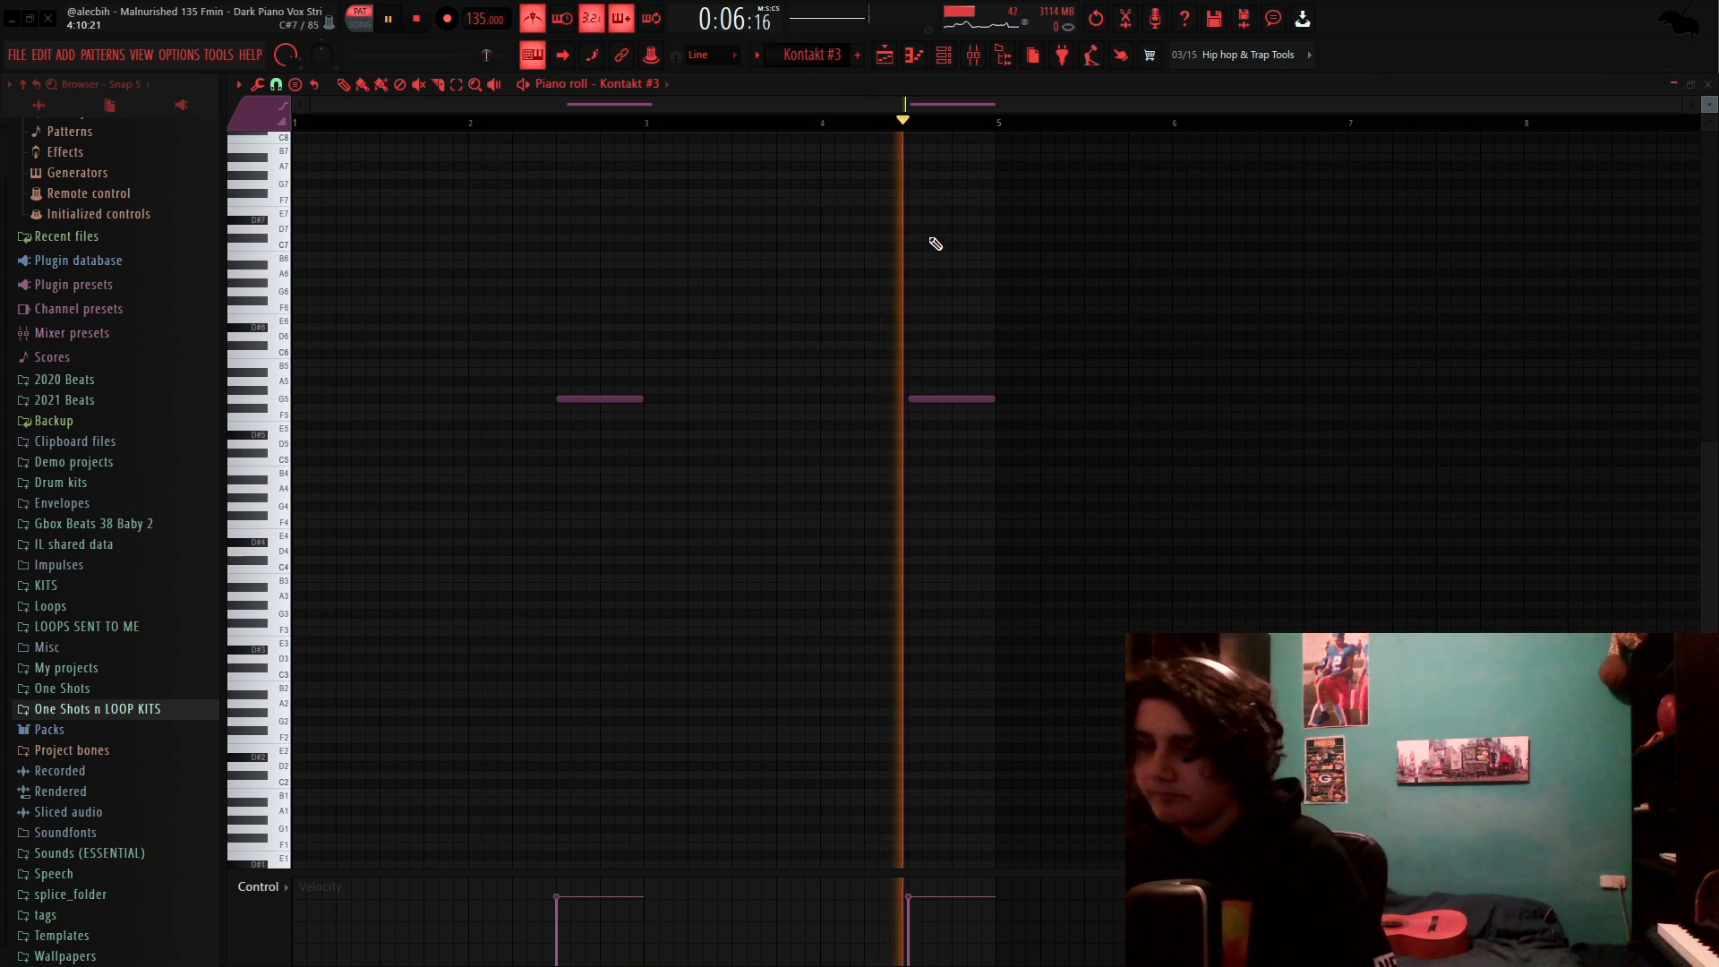
Step: Finish playing the Kontakt #3 pattern, return to the playlist, and unmute Track 11's volume automation alongside Track 9
key(space)
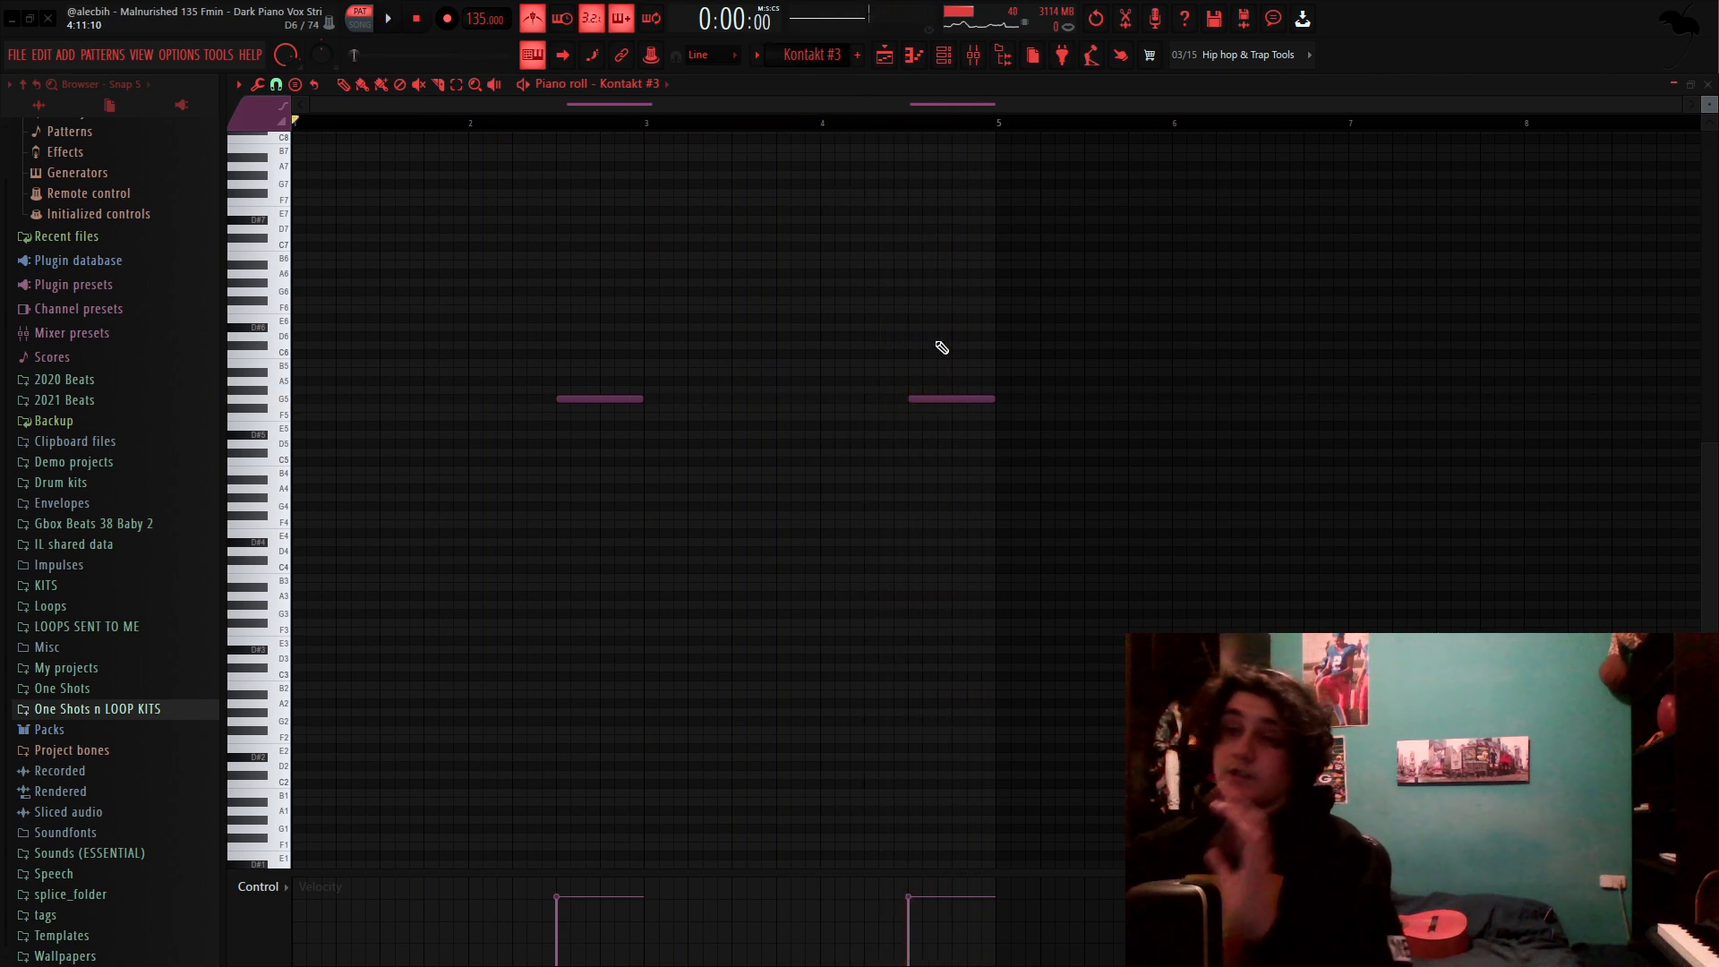
click(885, 59)
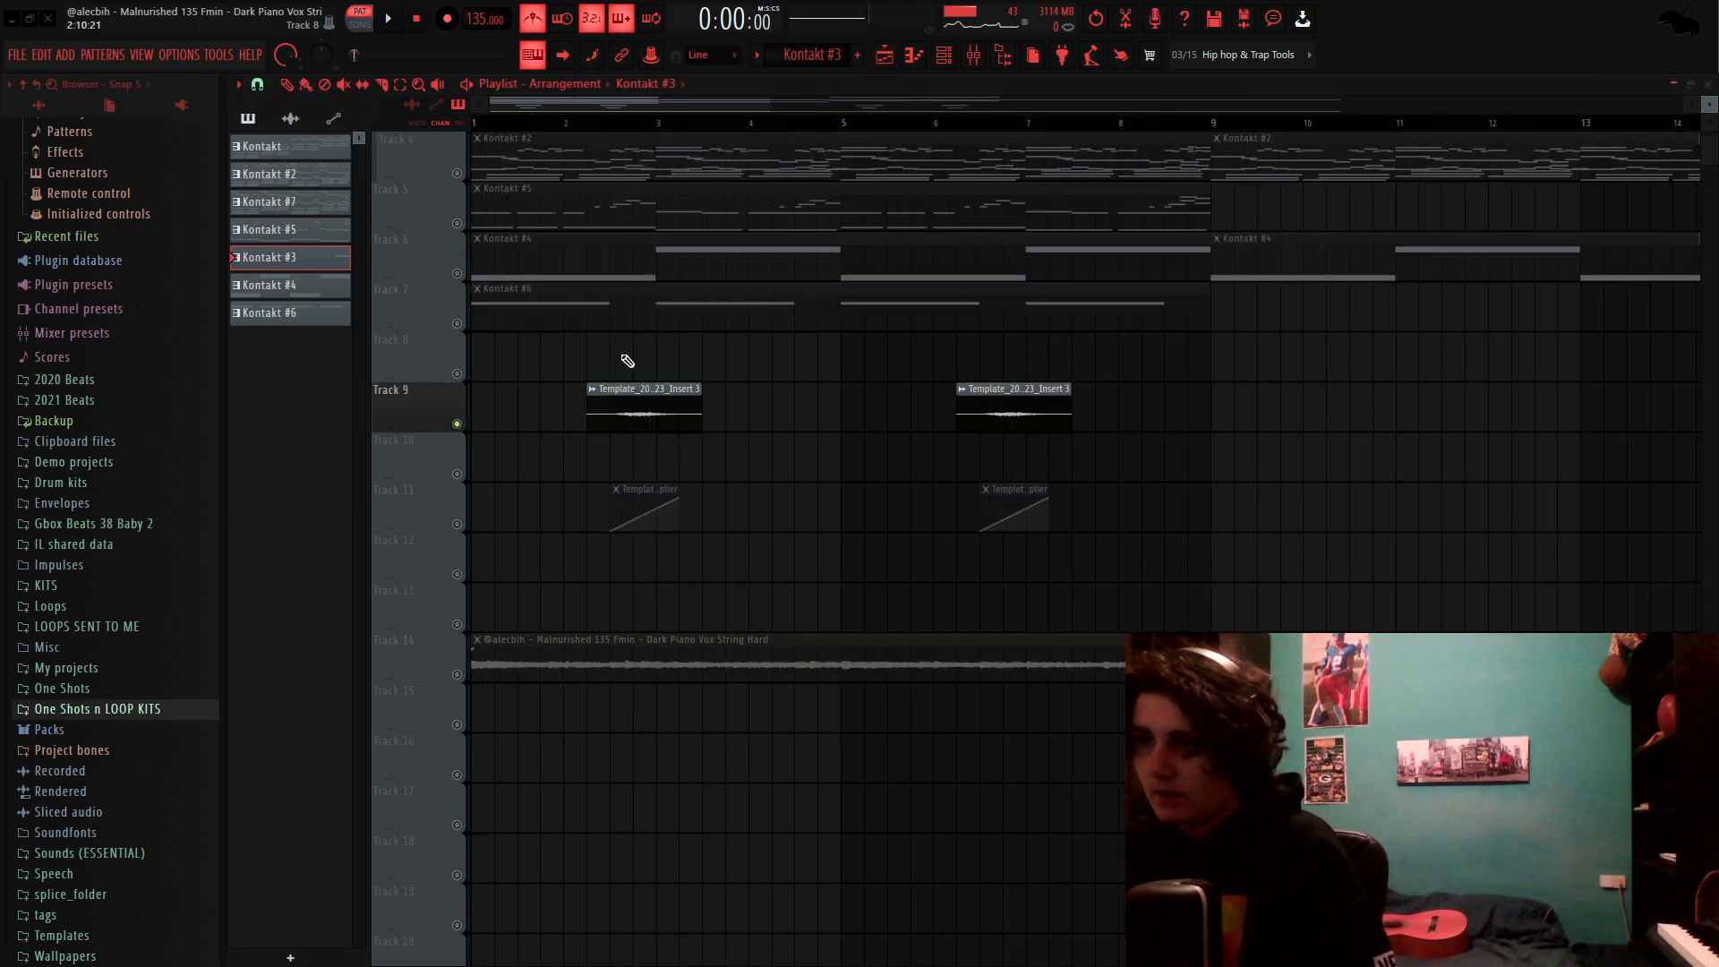
click(456, 524)
scroll(546, 461, up, 3)
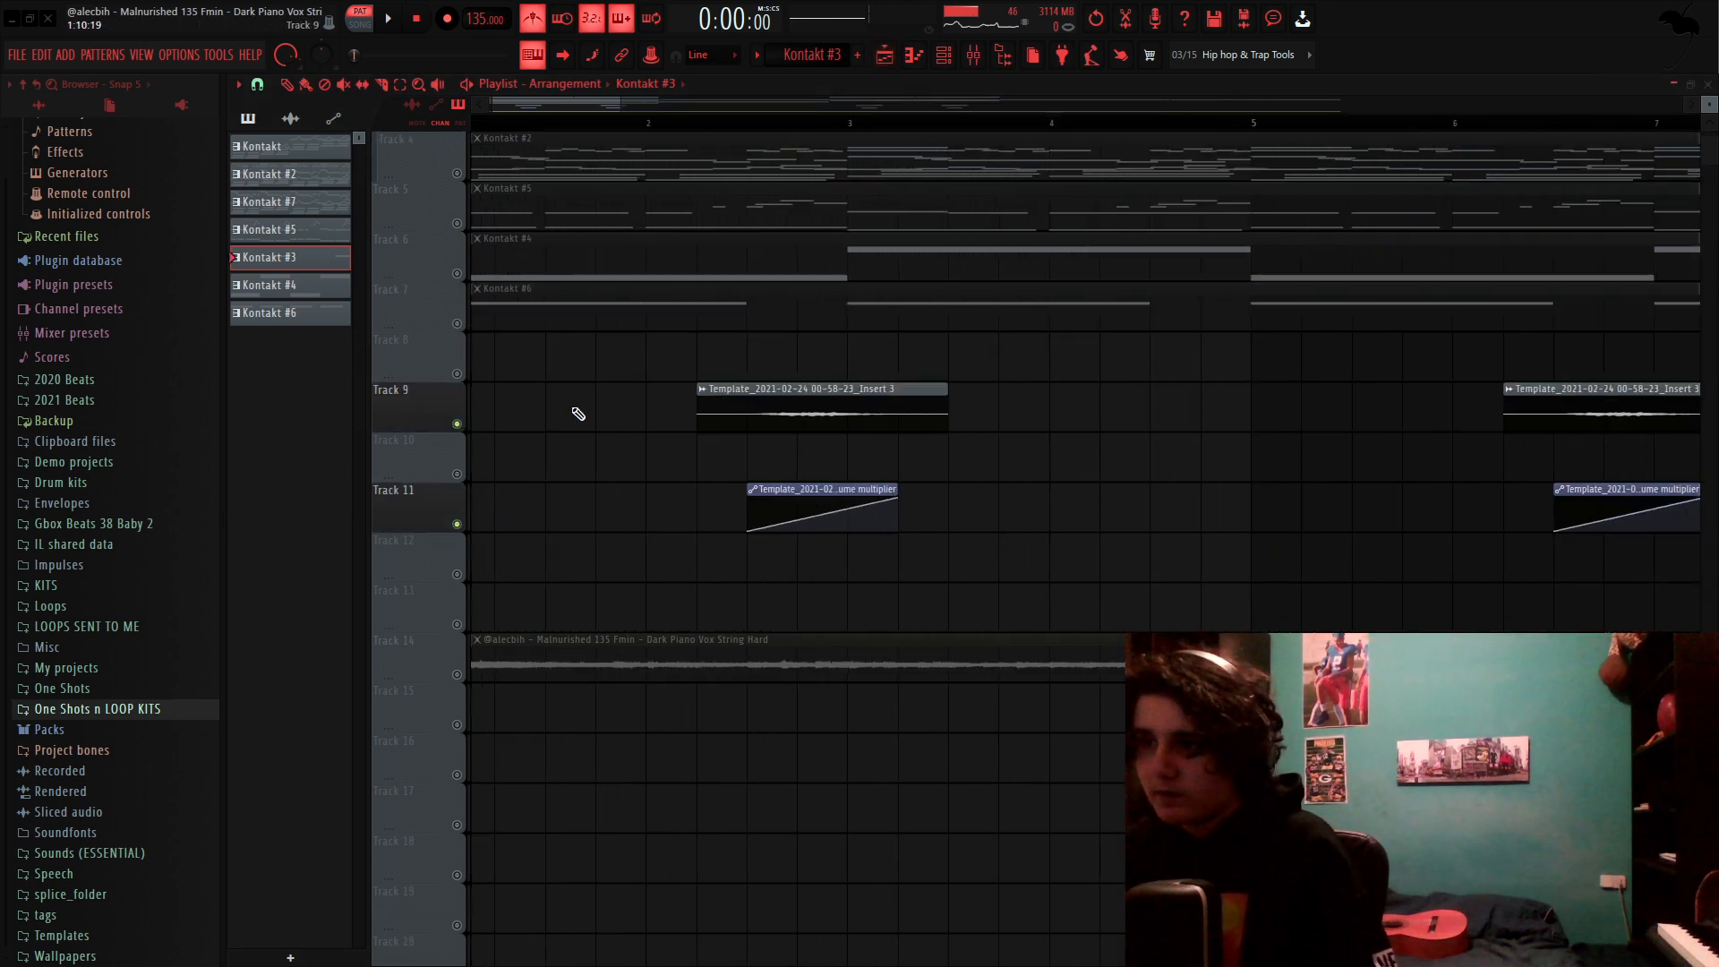
Step: Play the Track 9 string clips with the Track 11 volume automation in song mode, from before bar 2 and around bar 6
click(596, 130)
scroll(753, 328, down, 5)
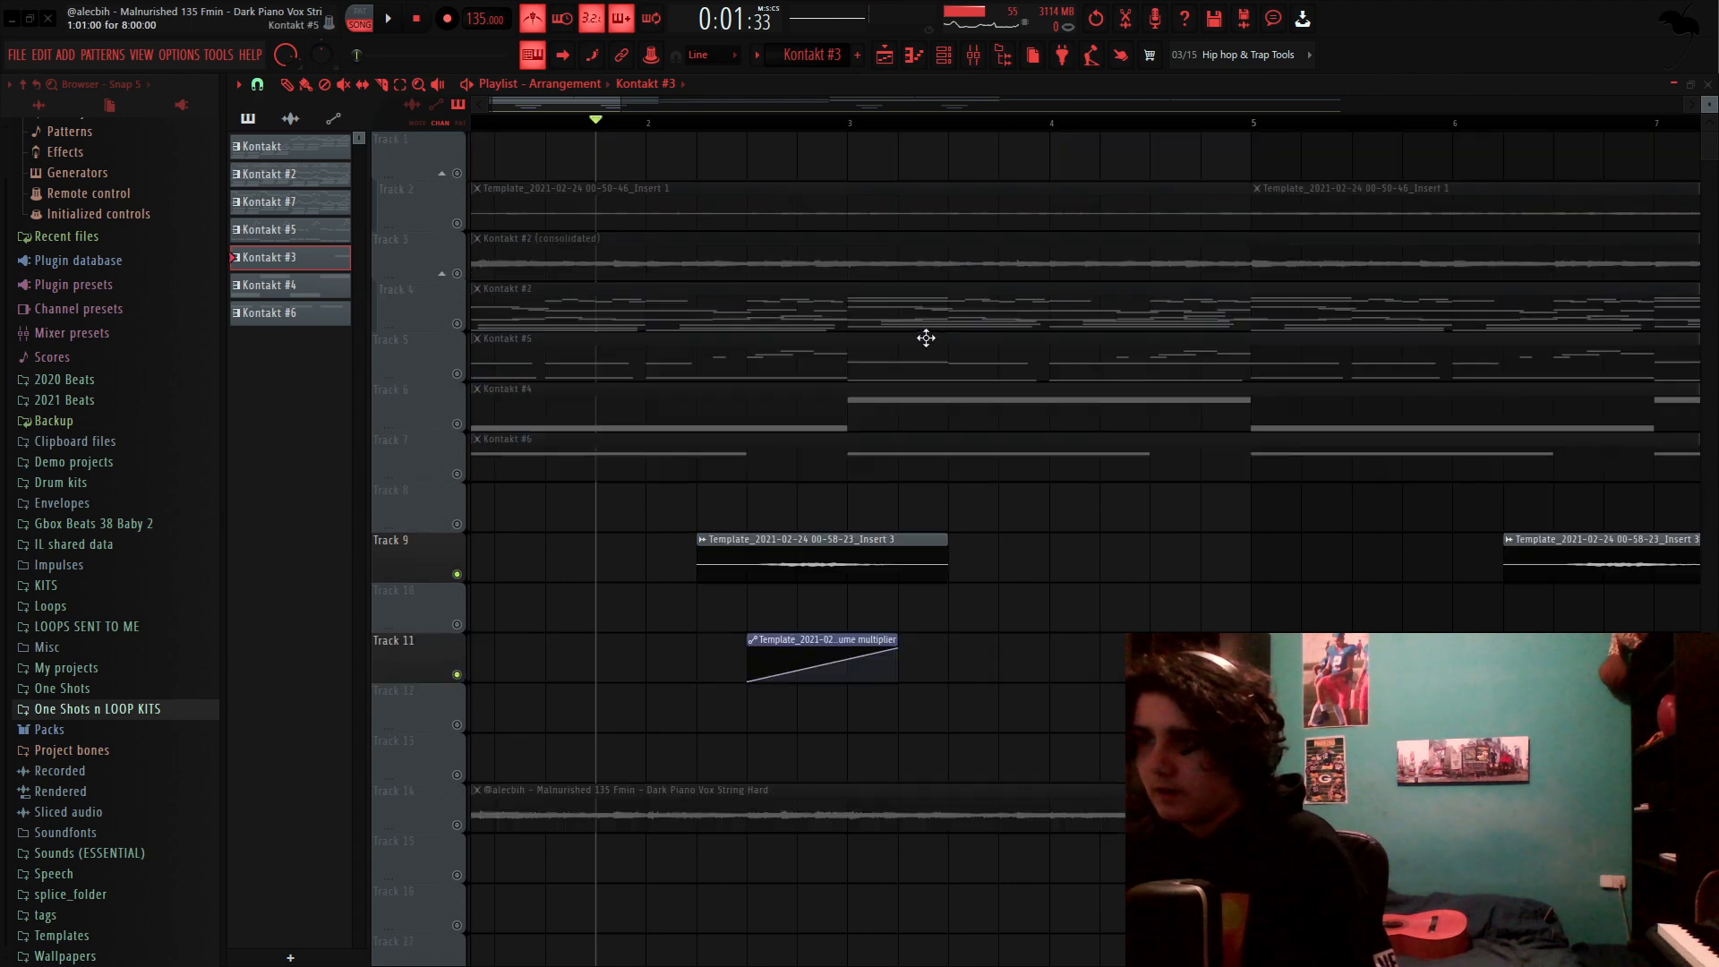
scroll(591, 275, down, 2)
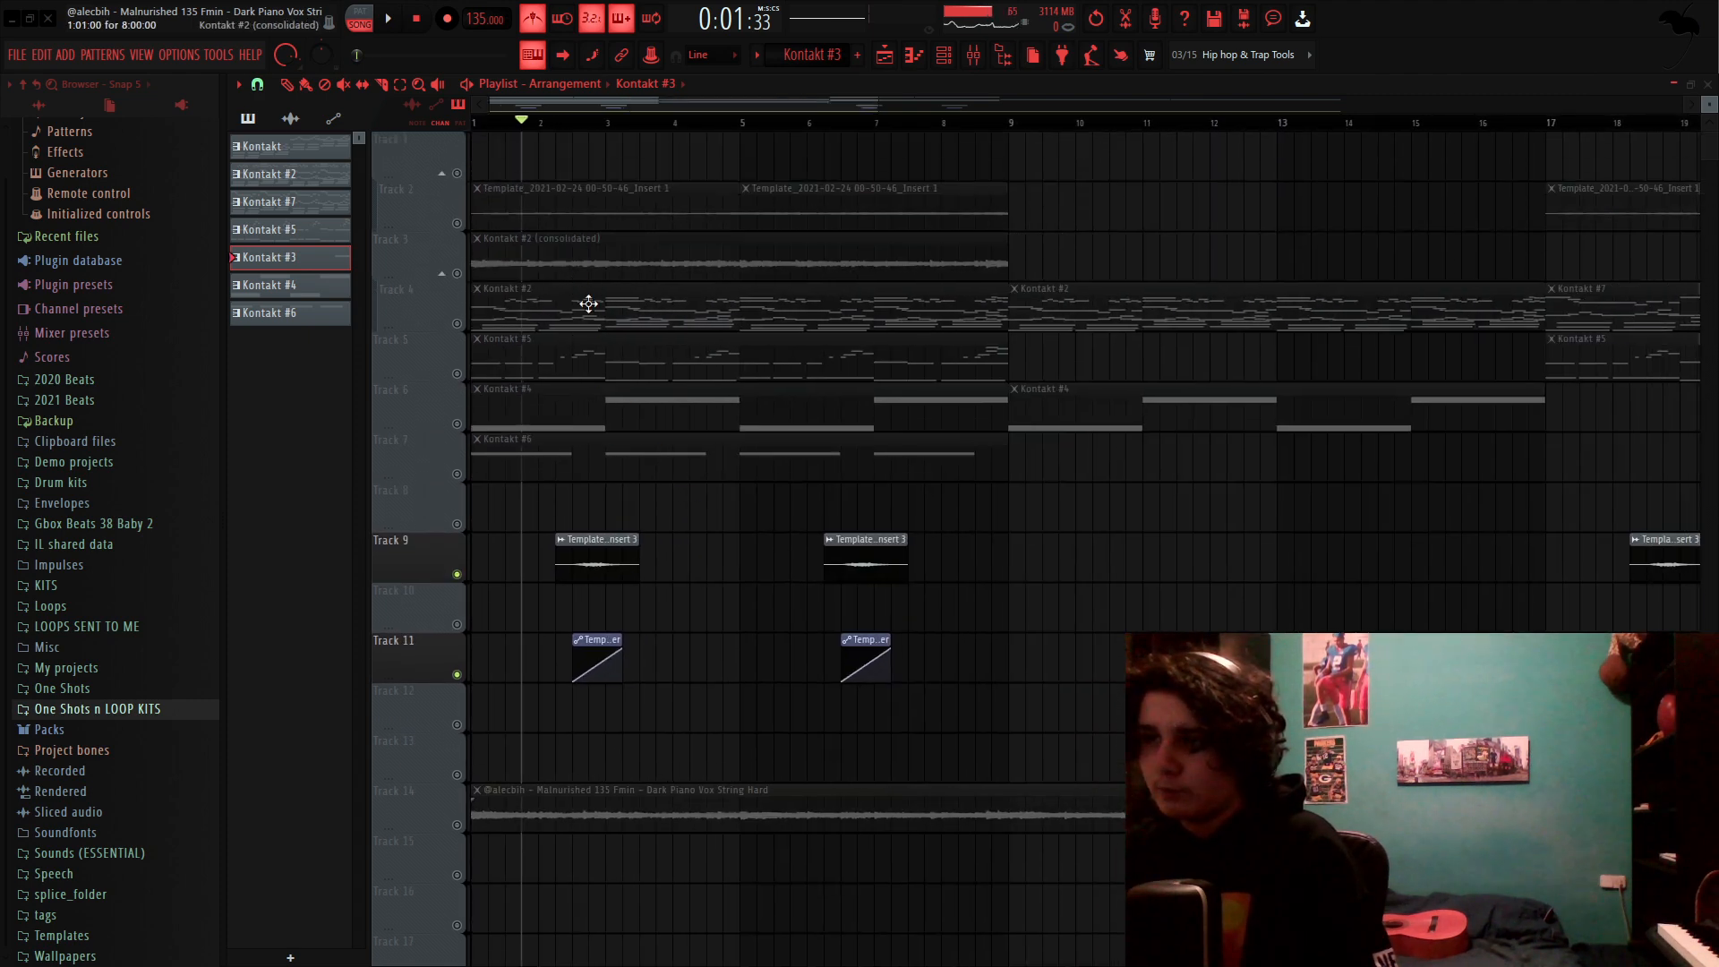
key(space)
scroll(618, 358, up, 4)
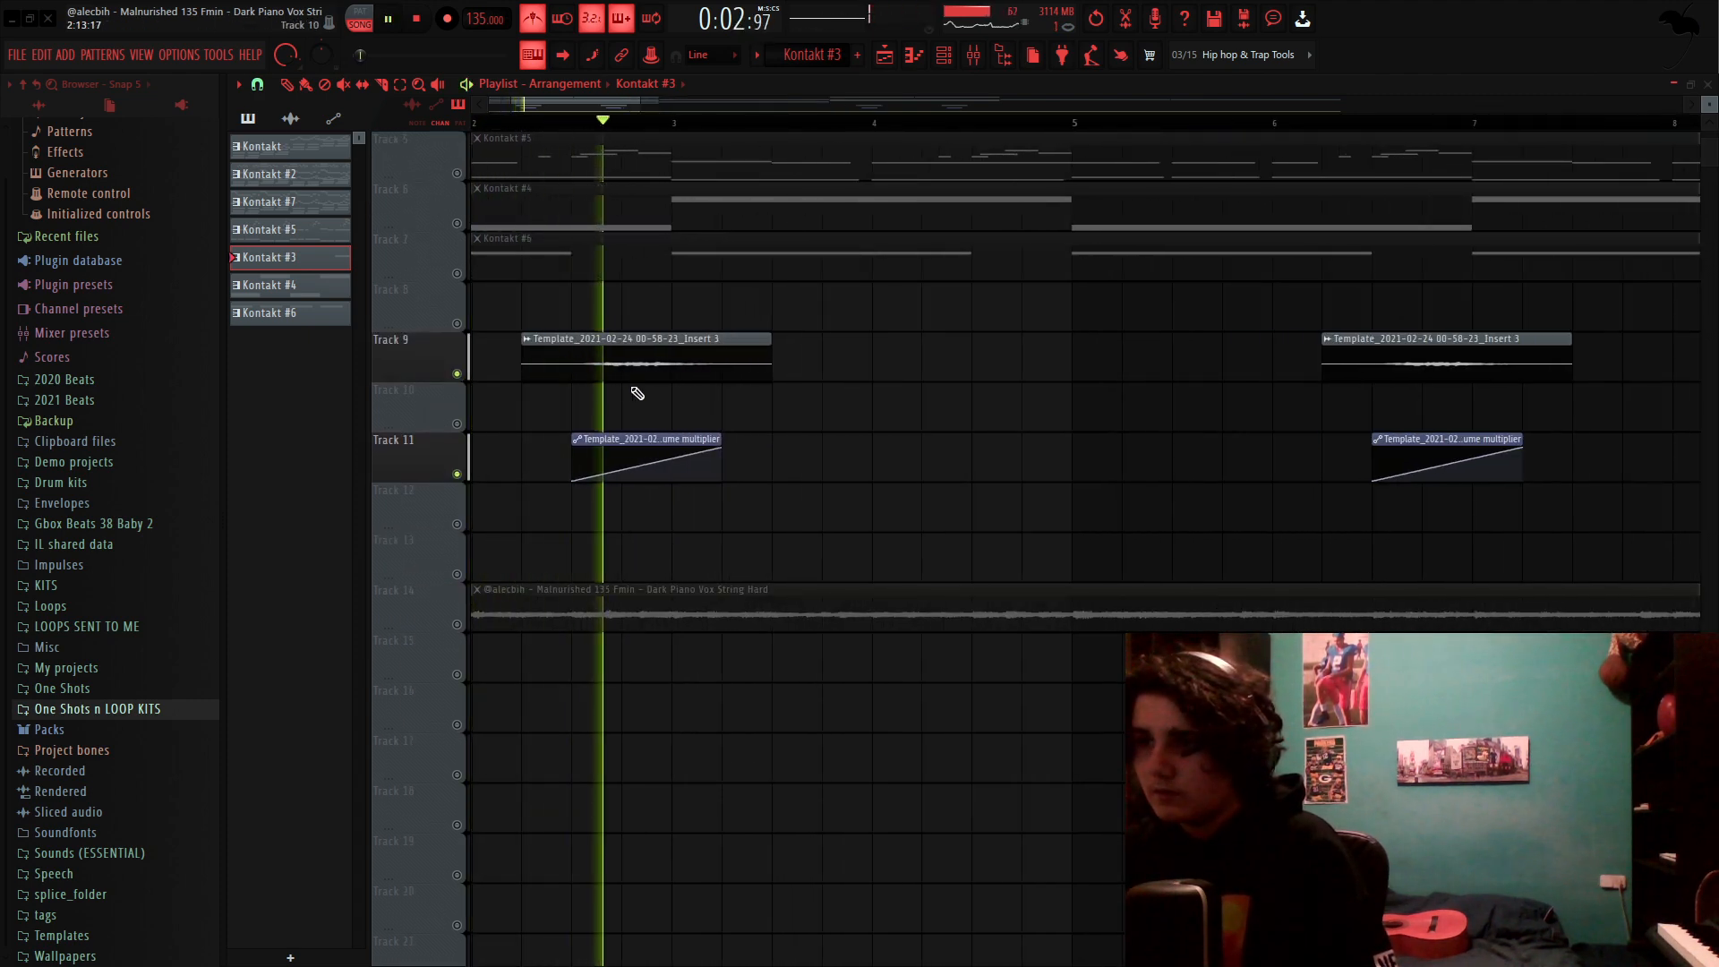
scroll(653, 401, down, 5)
scroll(658, 406, up, 3)
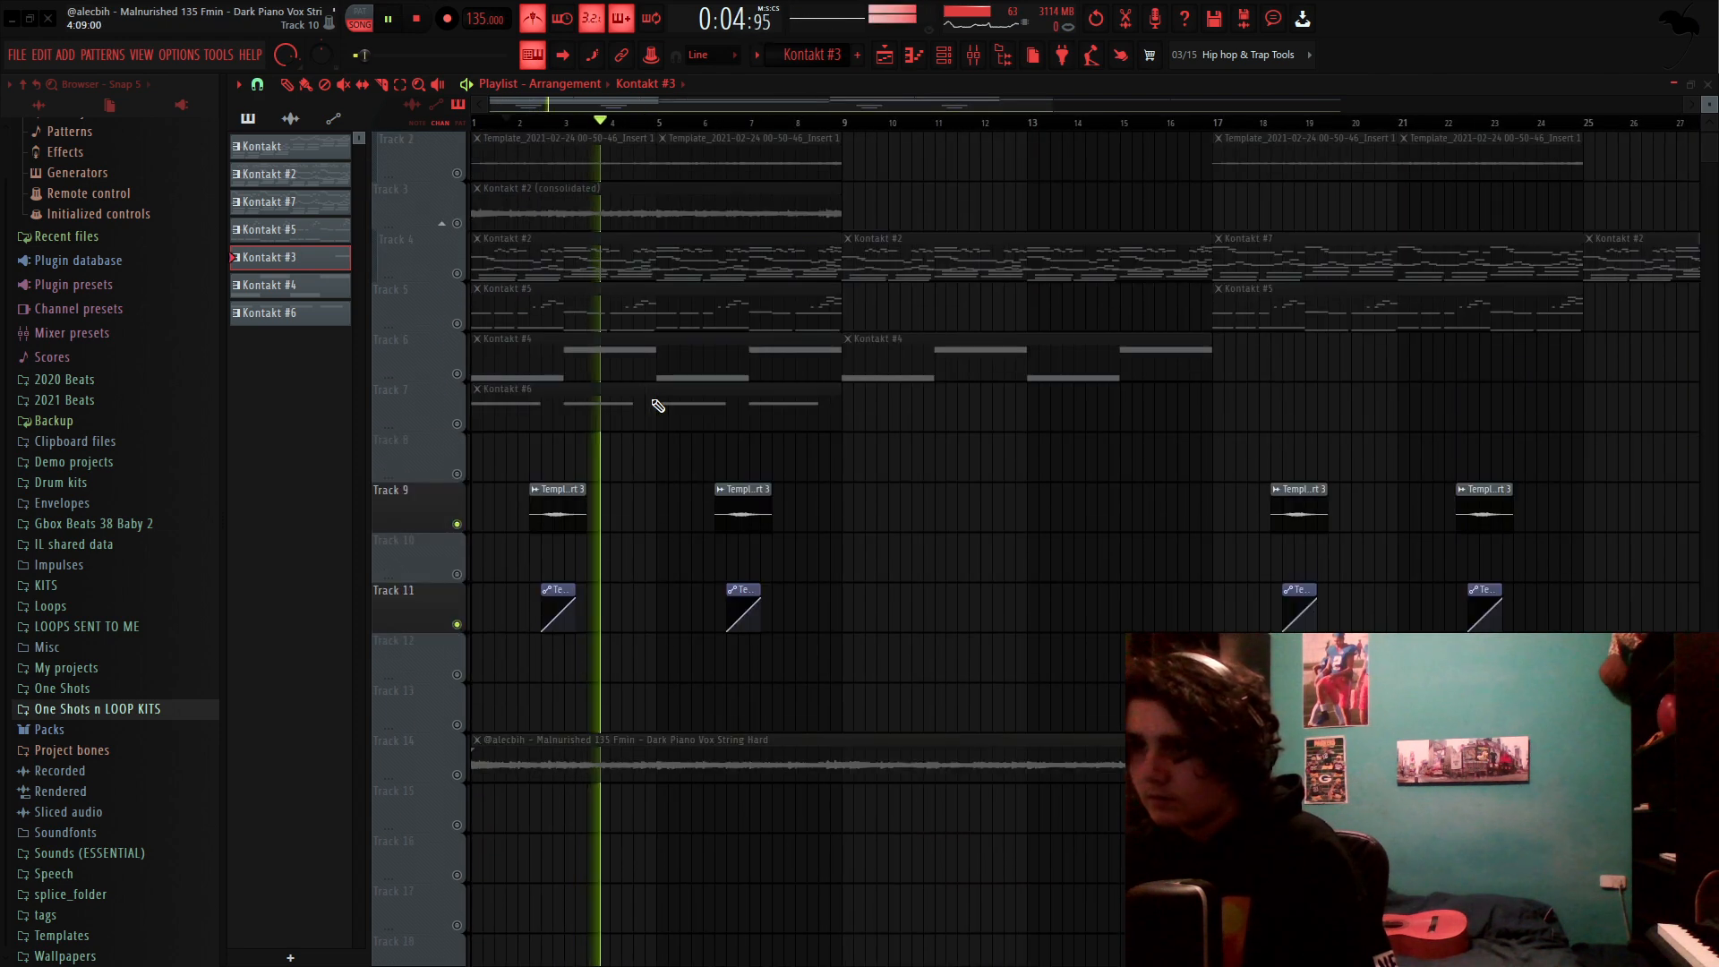
click(722, 128)
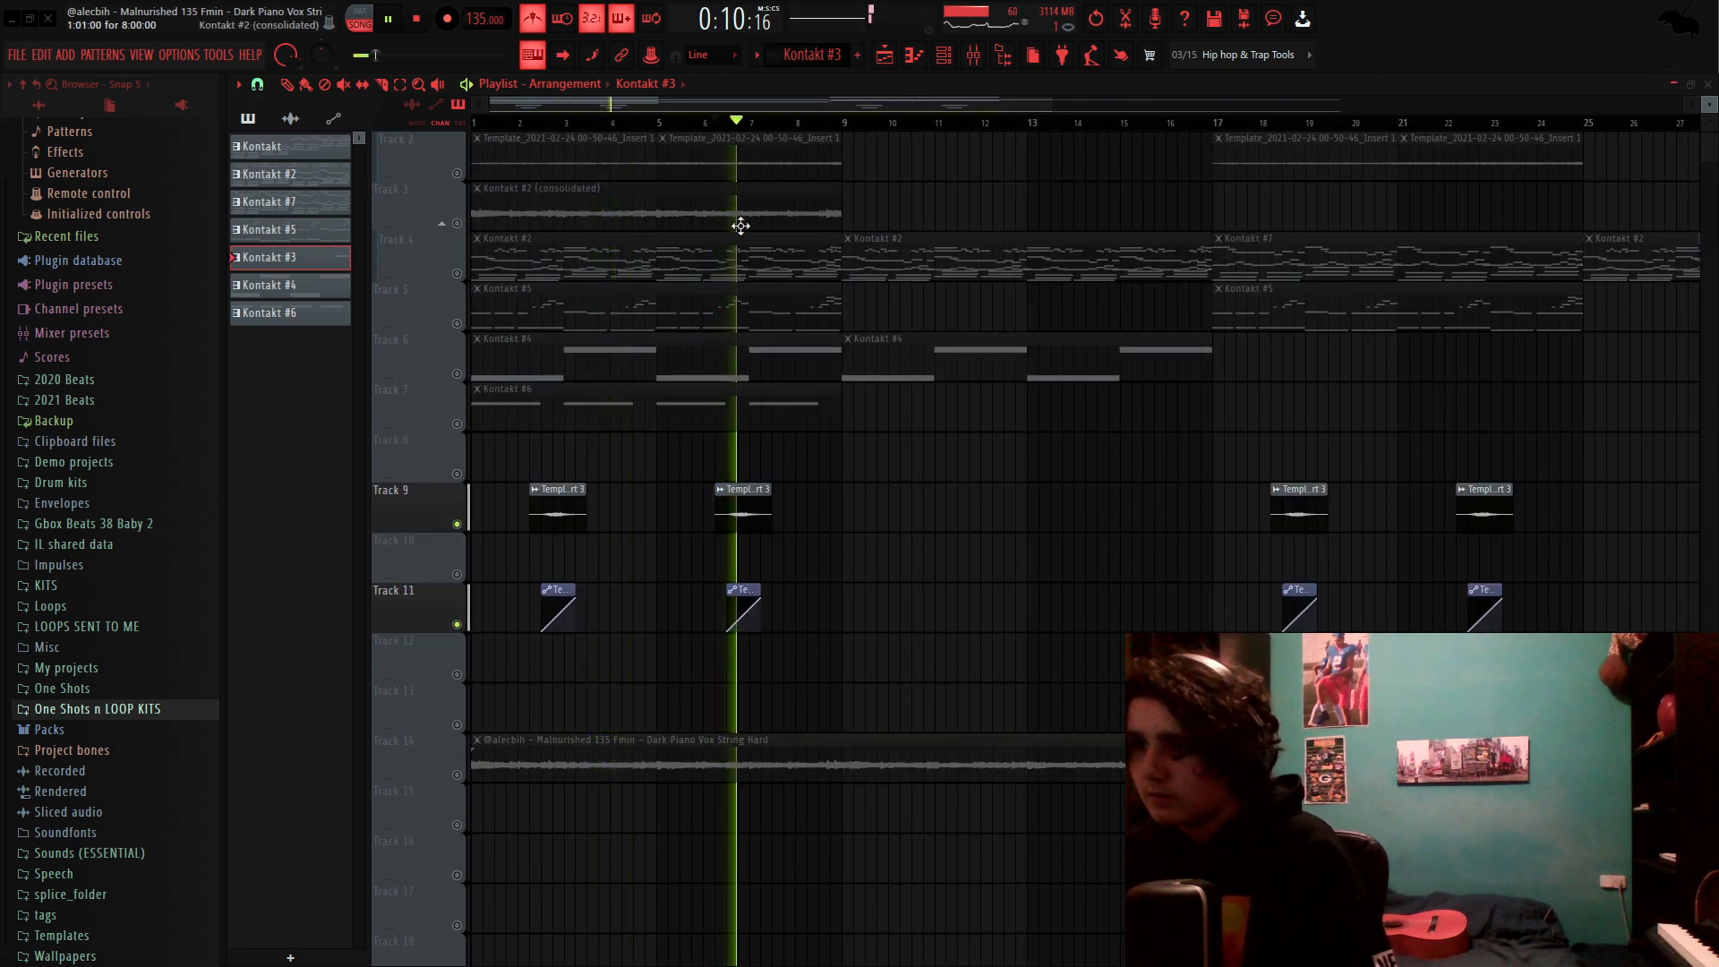
key(space)
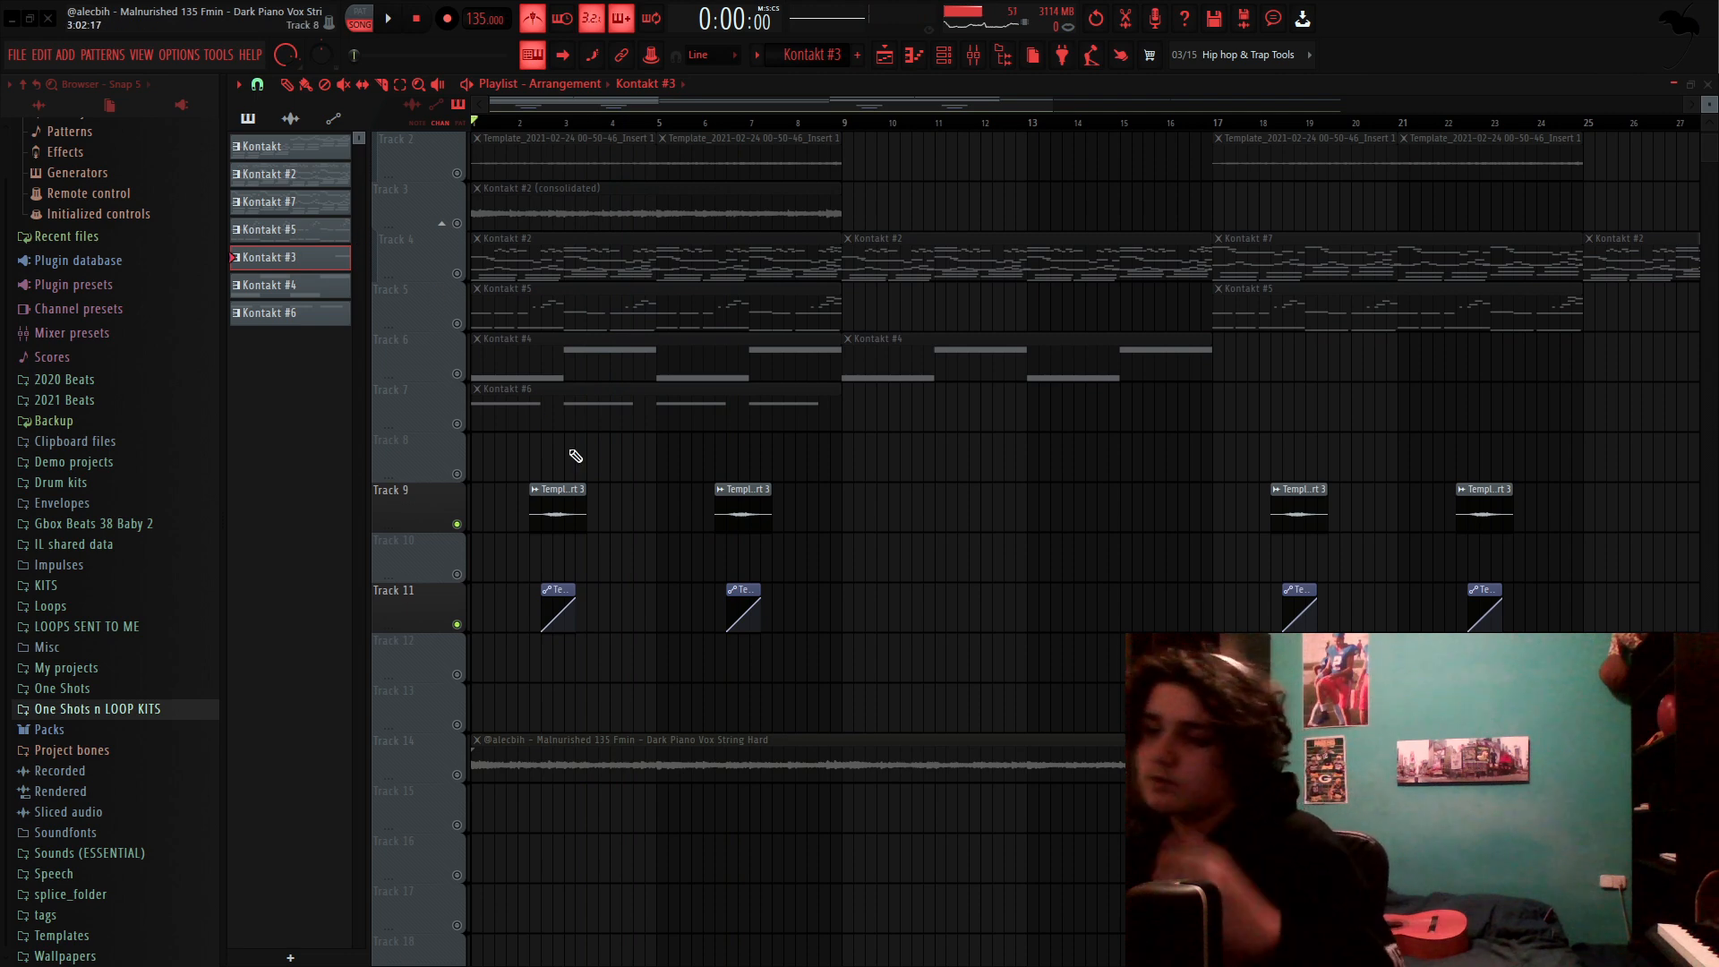
Step: Solo Track 2 in the playlist and open the channel settings of its Template Insert 1 audio clip
scroll(546, 429, up, 1)
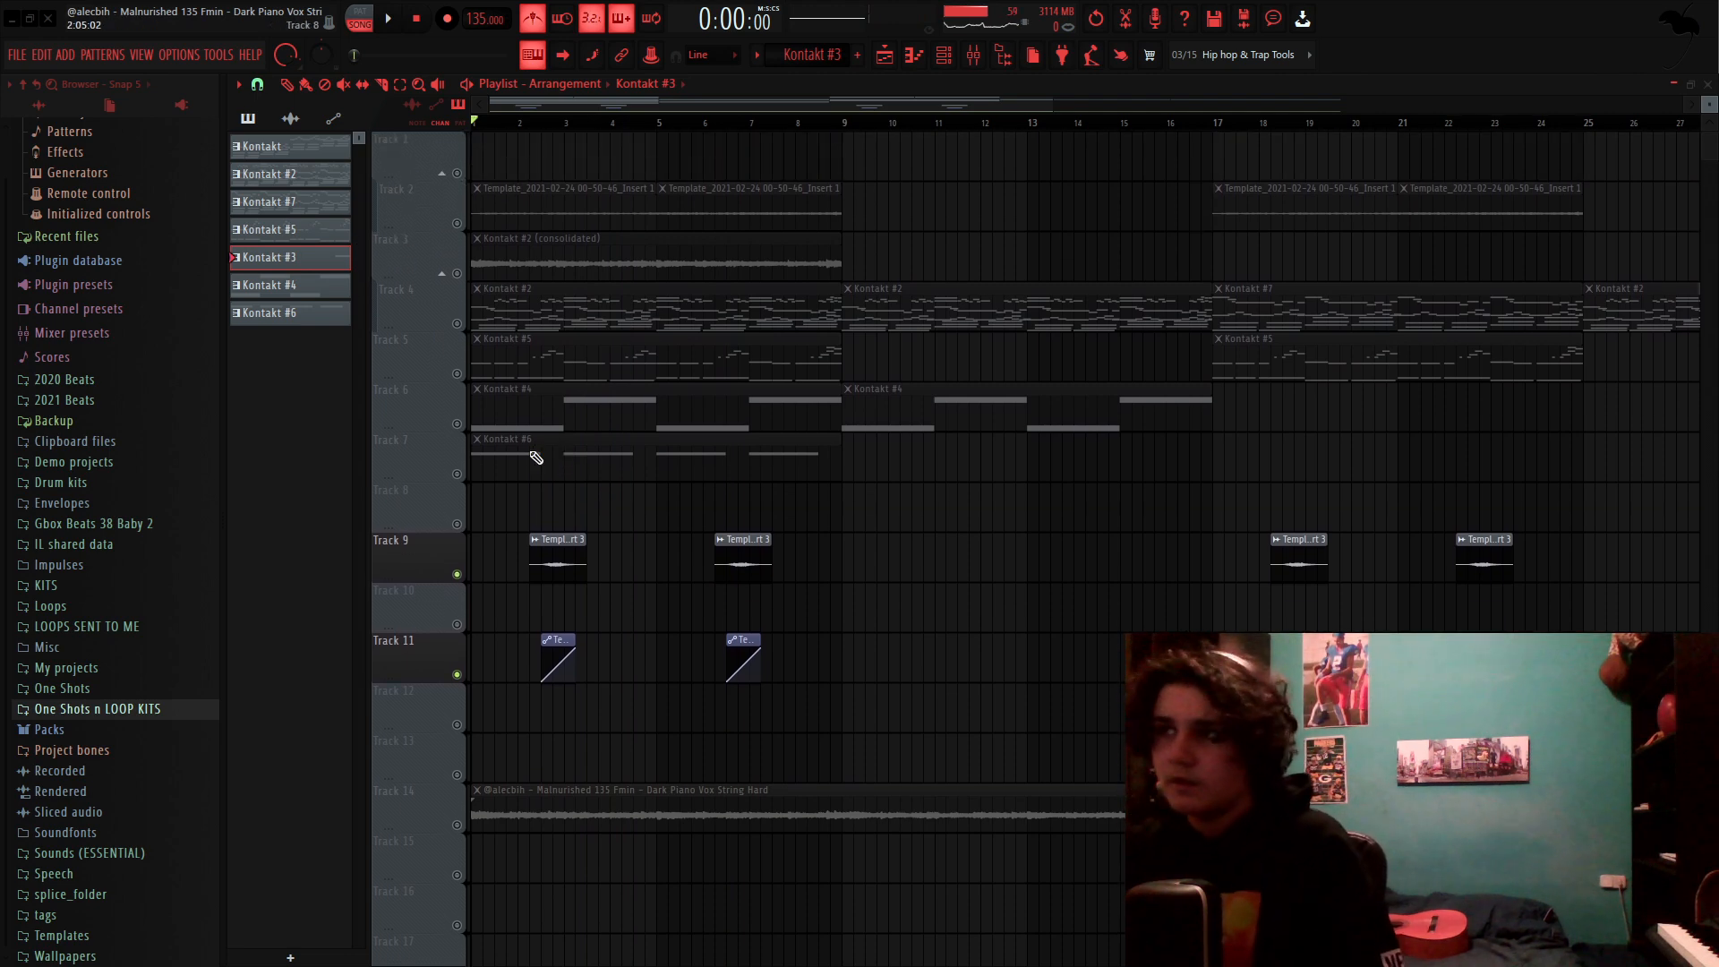
scroll(459, 483, up, 2)
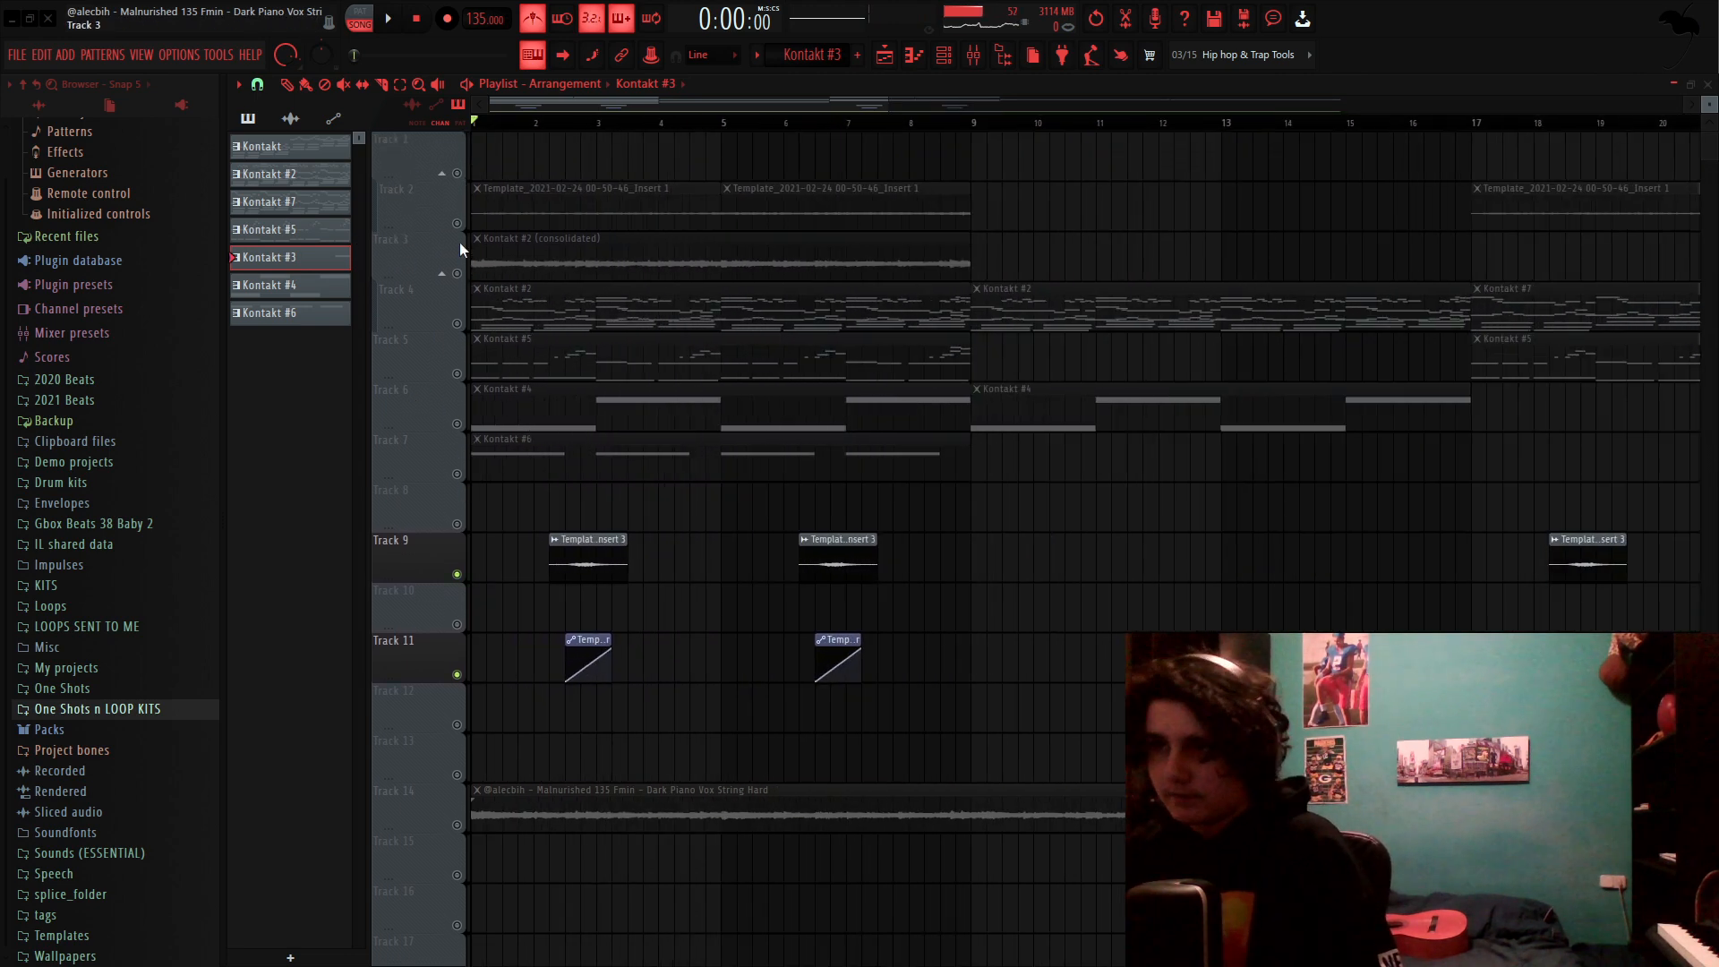
right_click(457, 224)
double_click(537, 218)
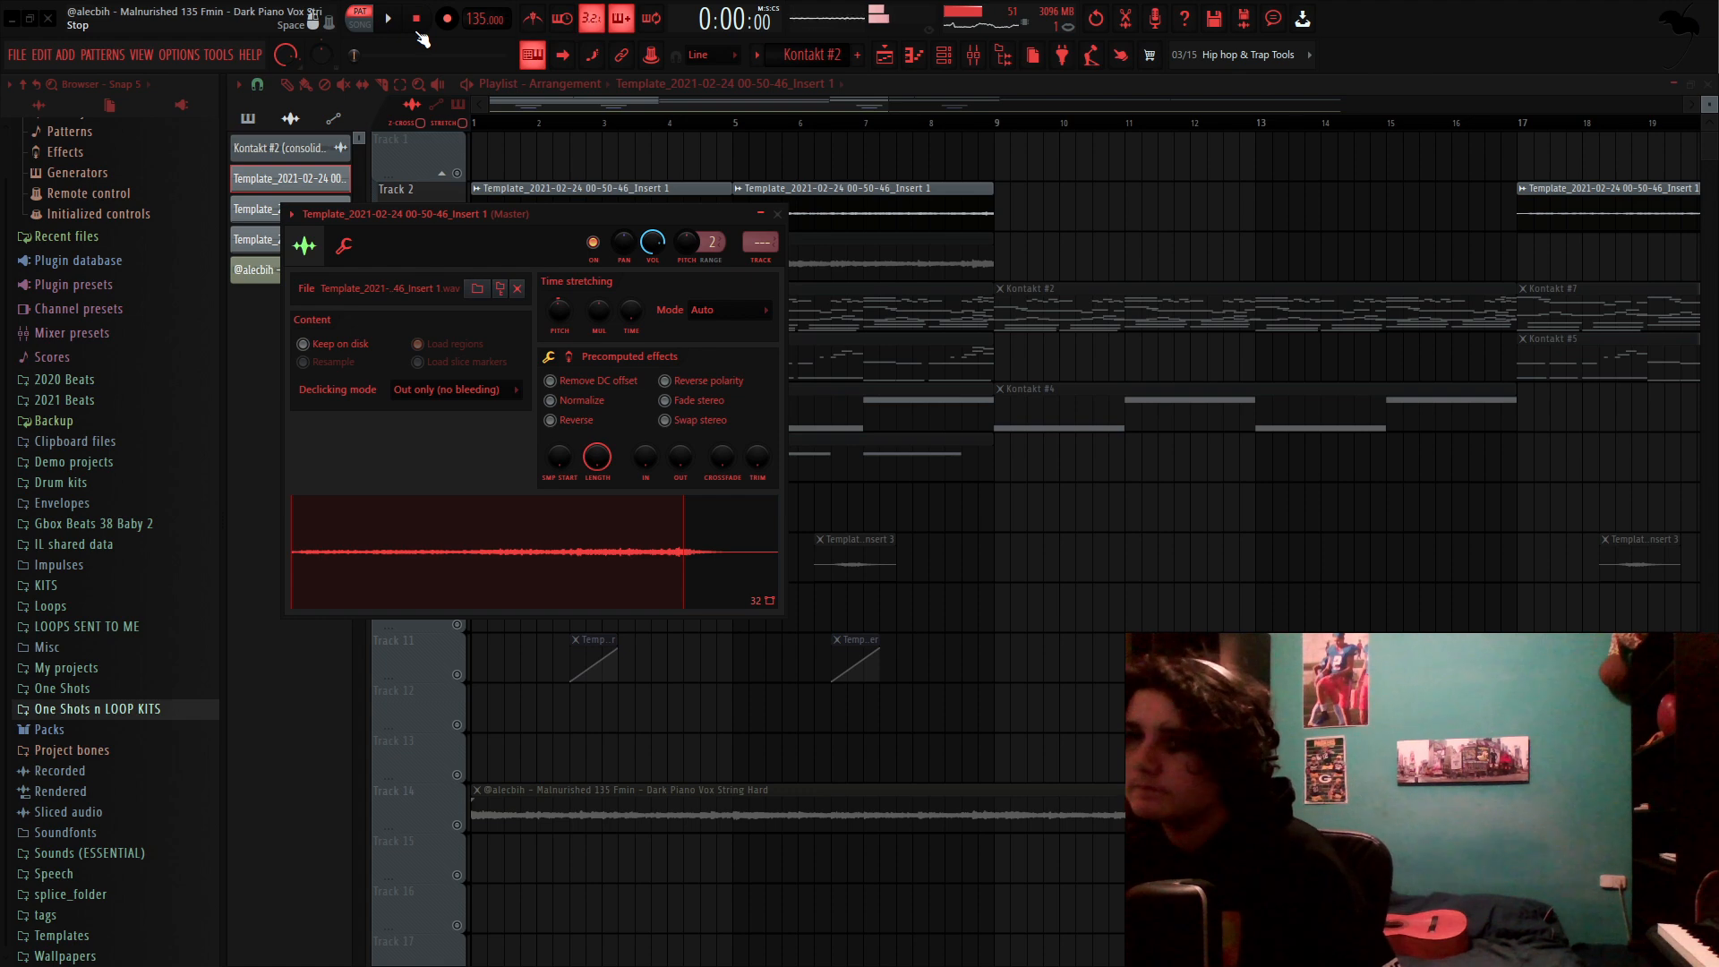
Step: View the Felt Grand Piano - Mixed instrument loaded in the first Kontakt channel, and close the plugin windows
click(944, 55)
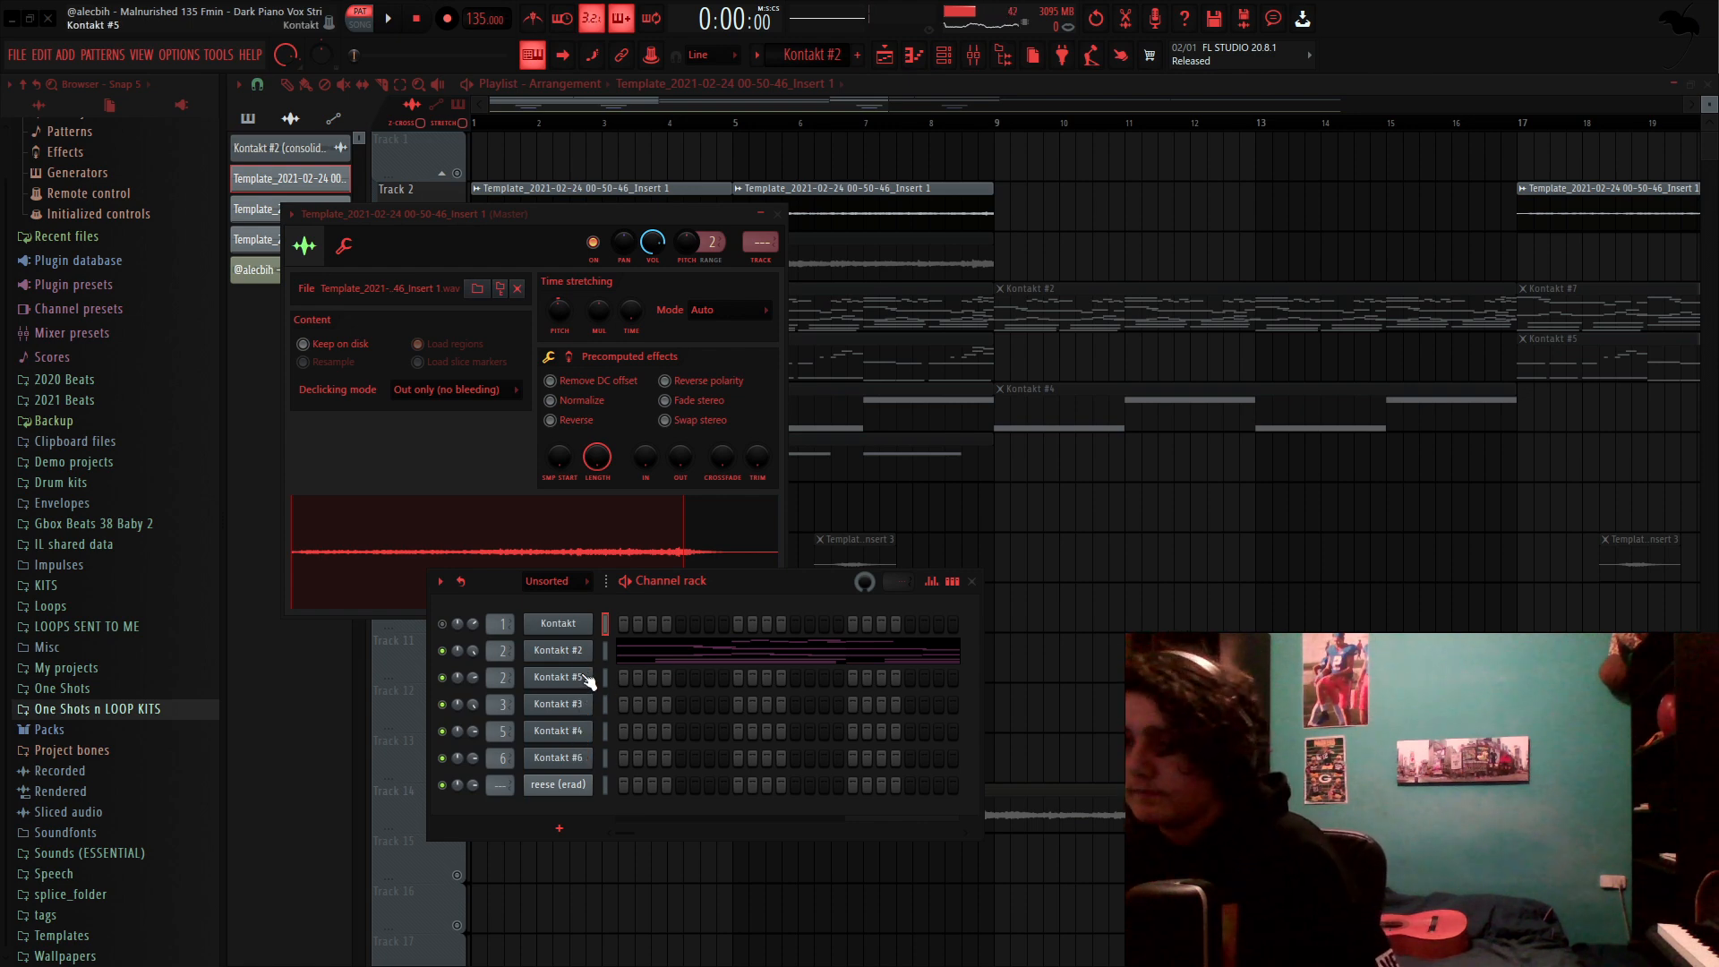
click(580, 631)
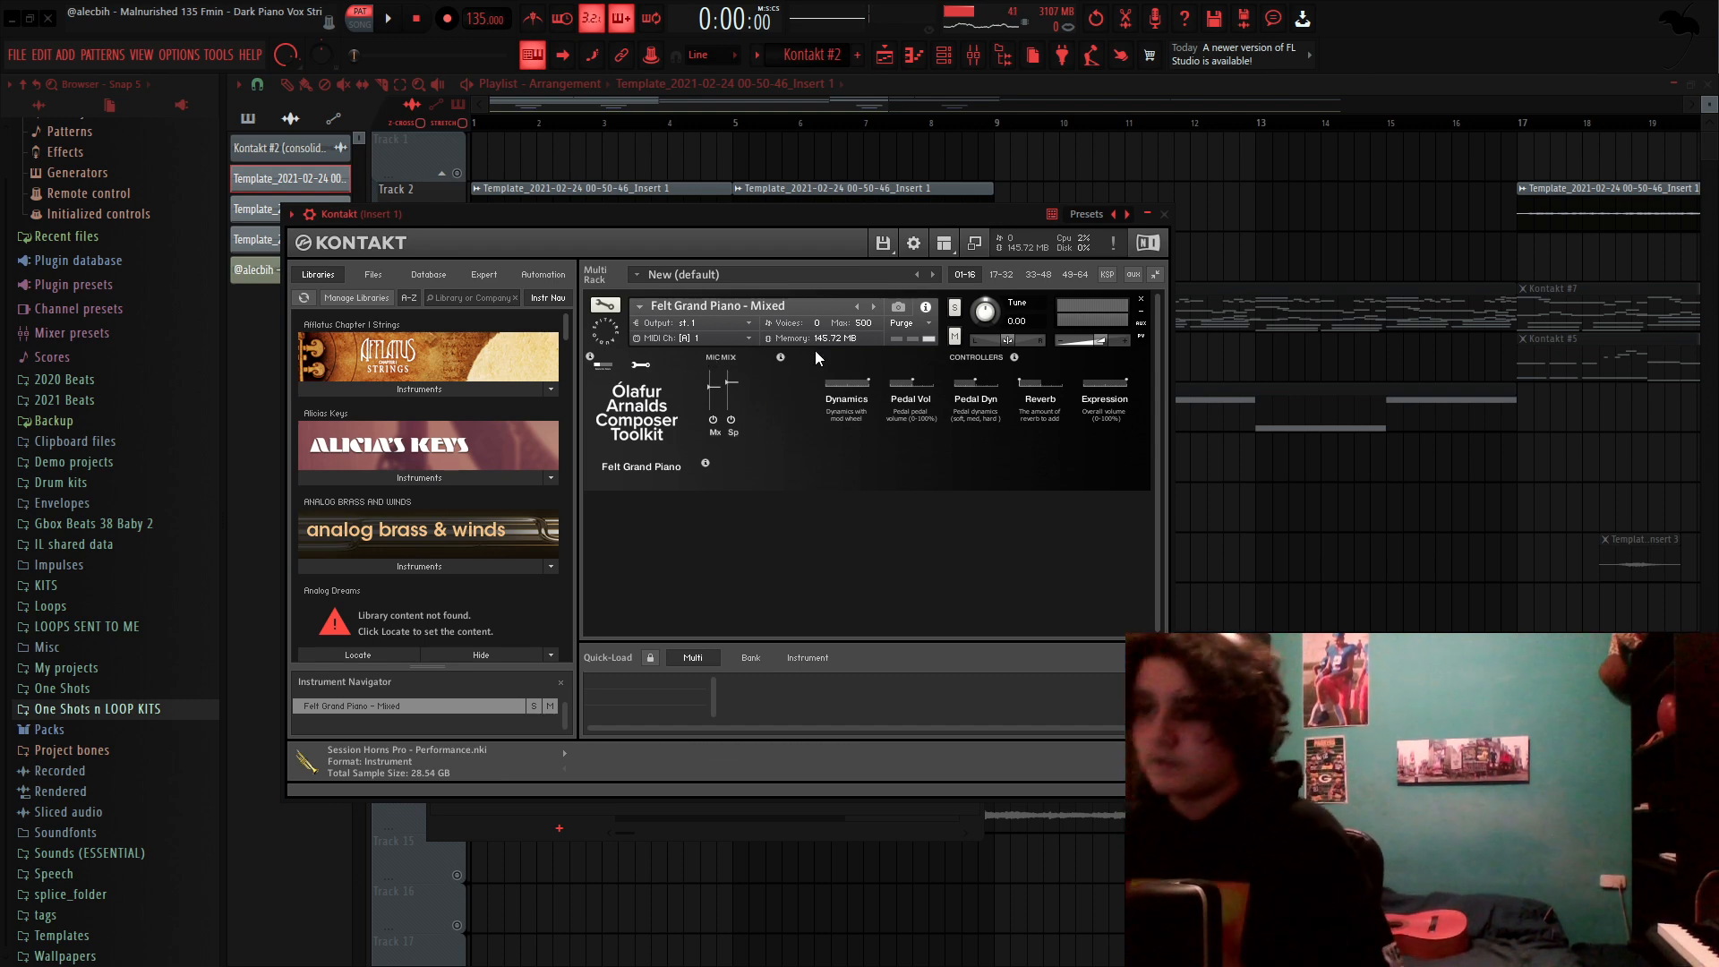
drag(651, 228, 670, 232)
right_click(1220, 525)
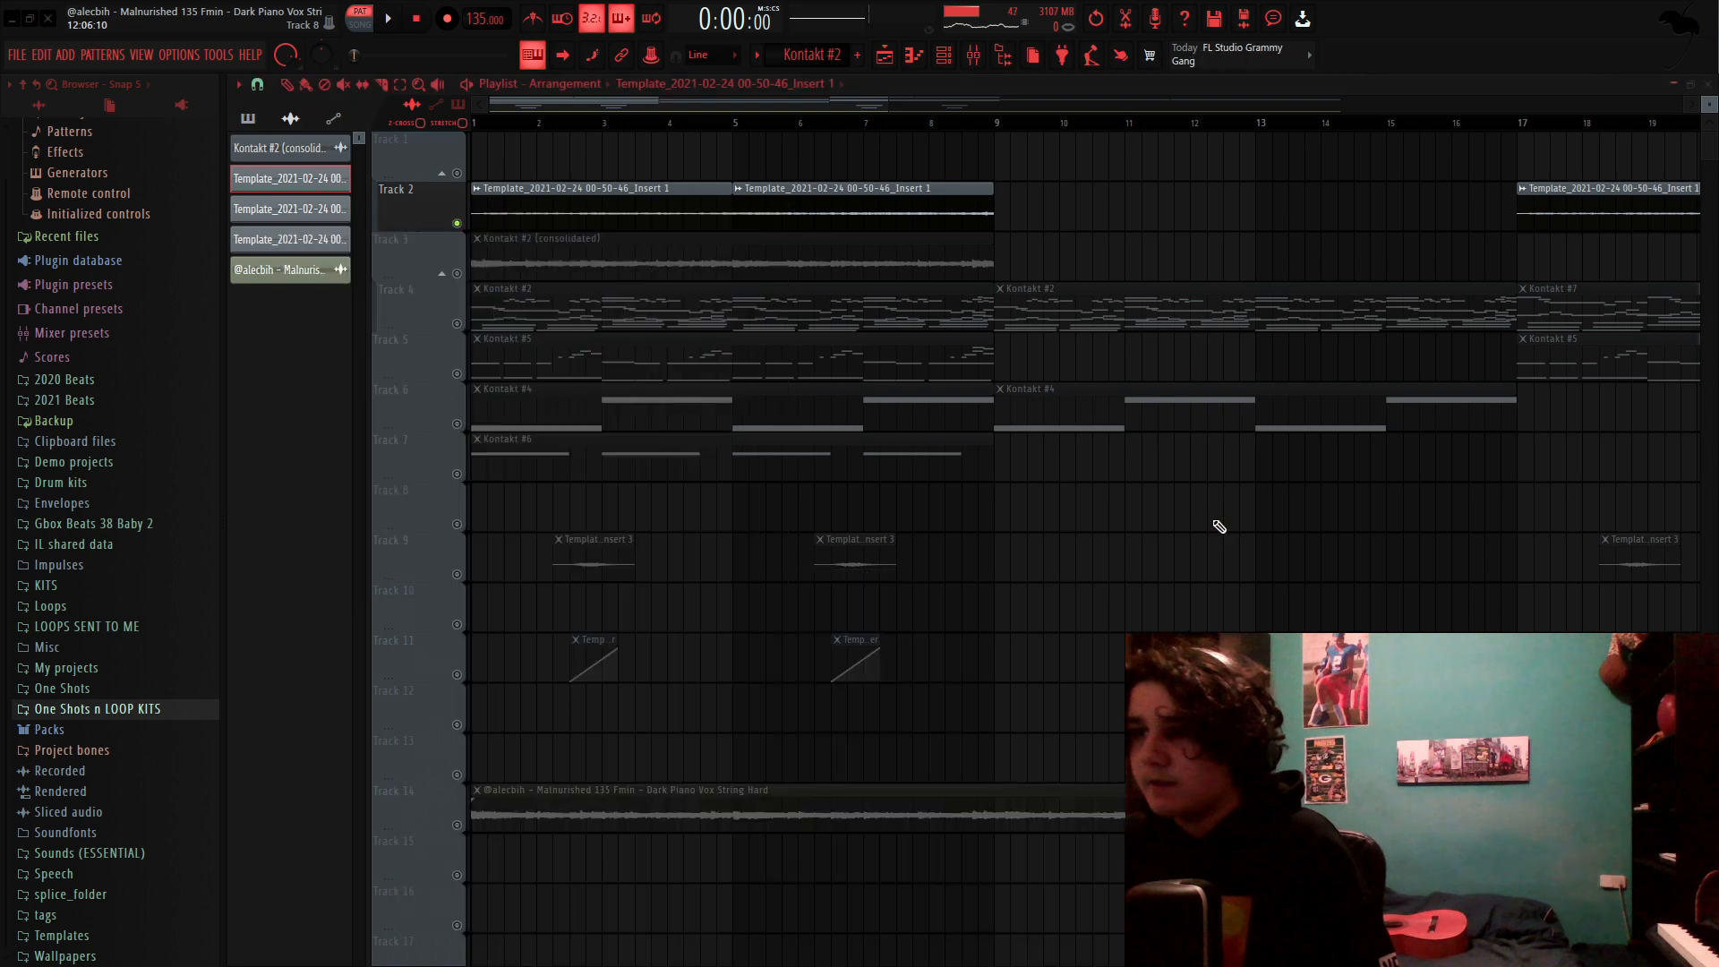
Step: Play the pattern briefly with the mixer open, and inspect the Fruity parametric EQ 2 and Crystallizer on Insert 1
scroll(582, 325, up, 3)
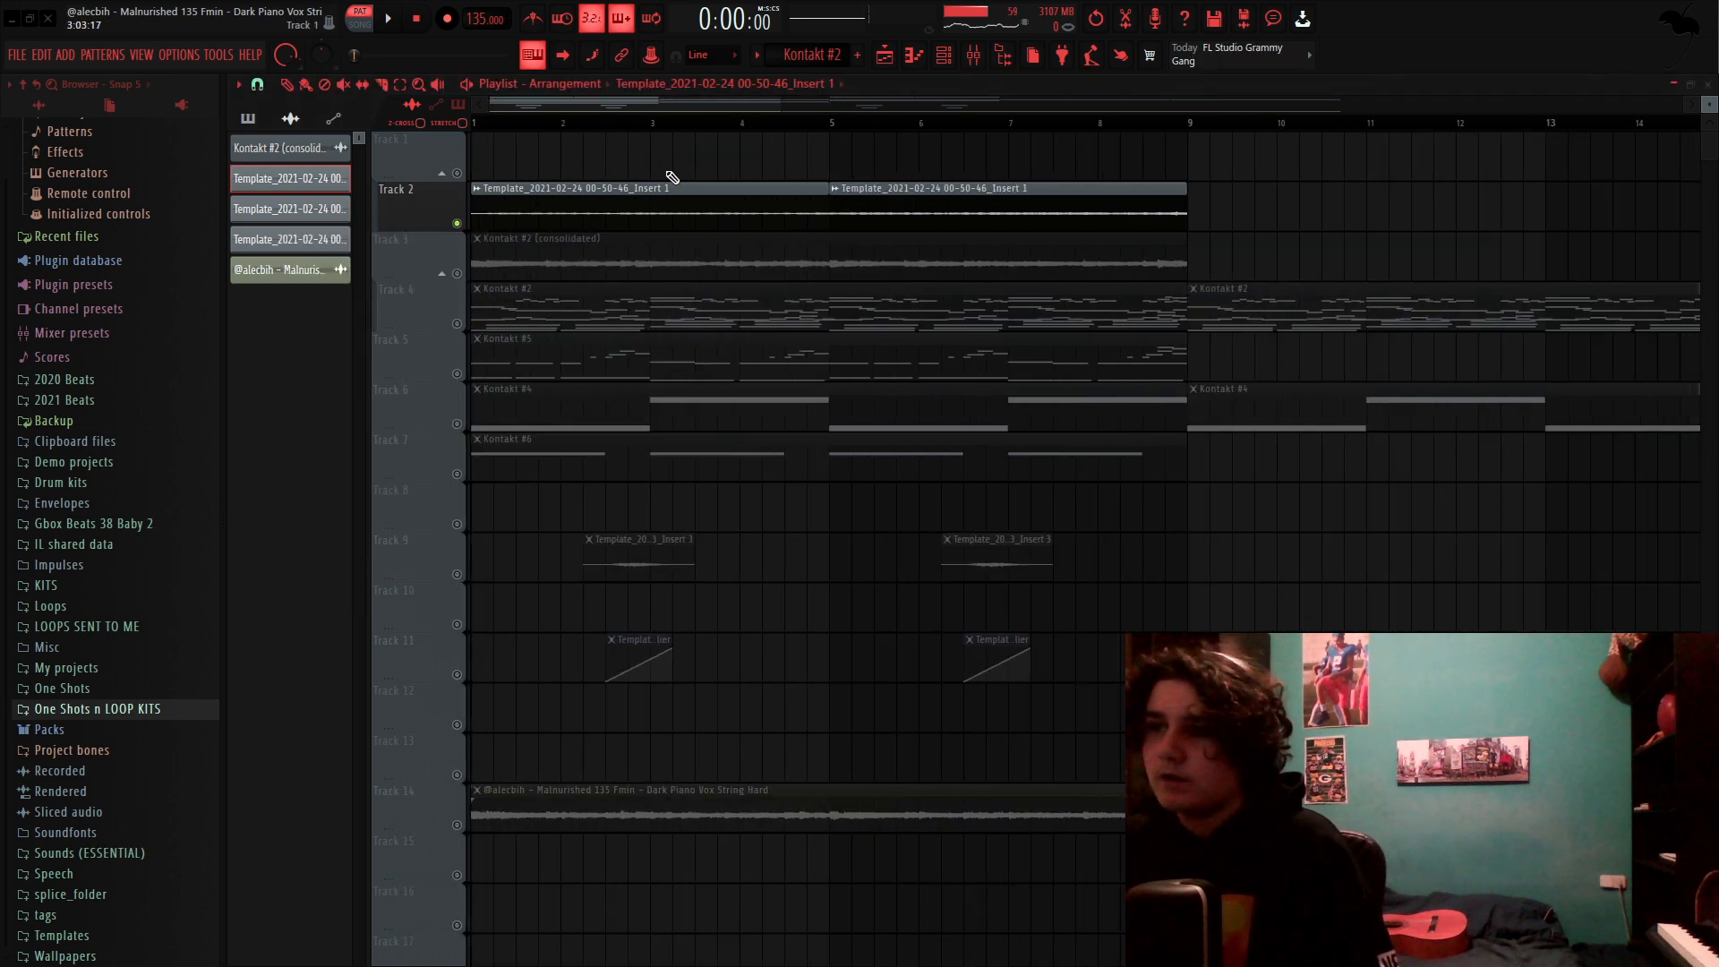
click(973, 55)
key(space)
key(space)
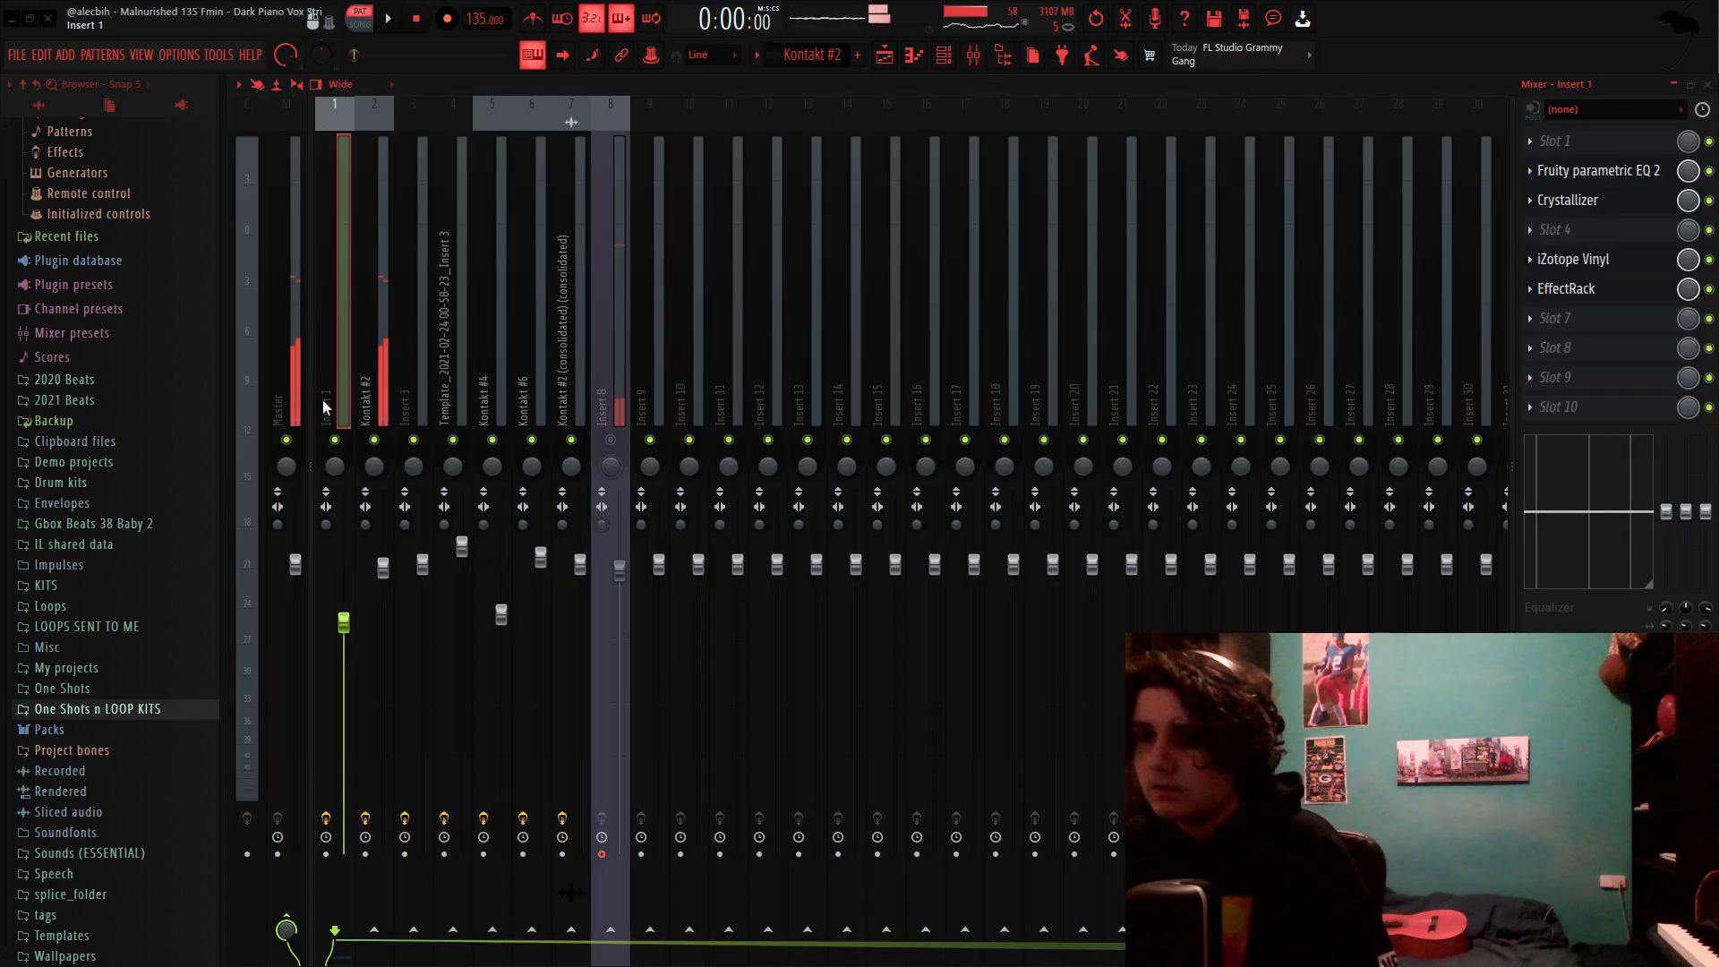
click(1598, 171)
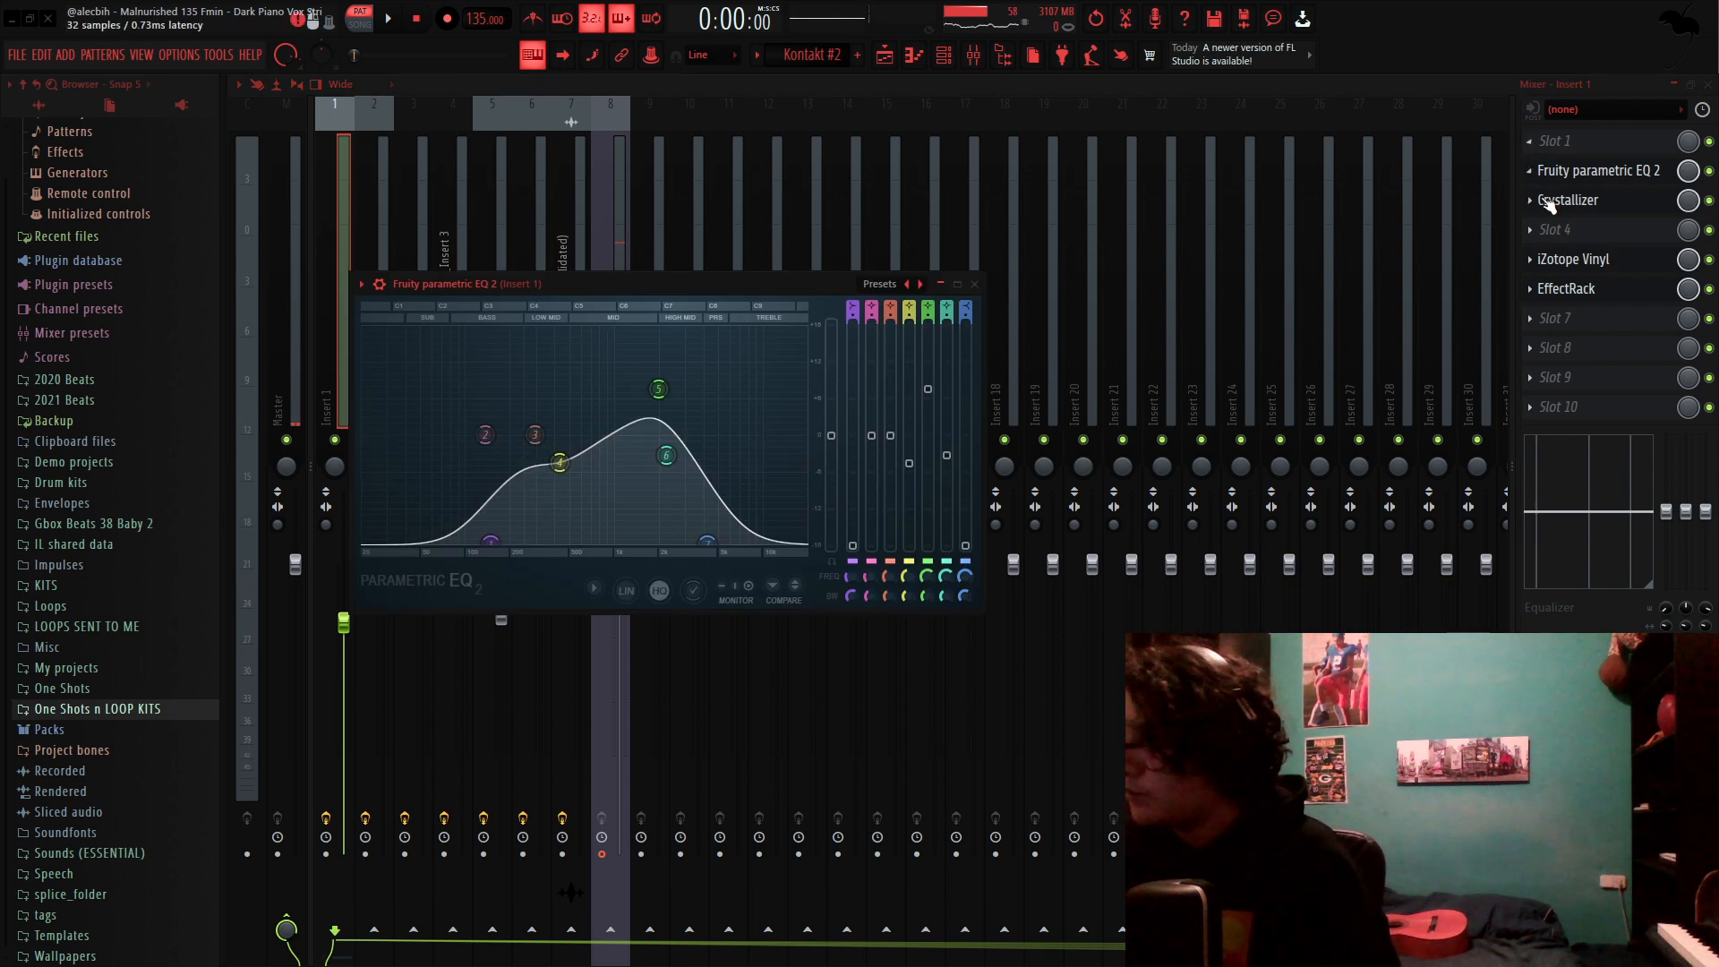
click(1562, 199)
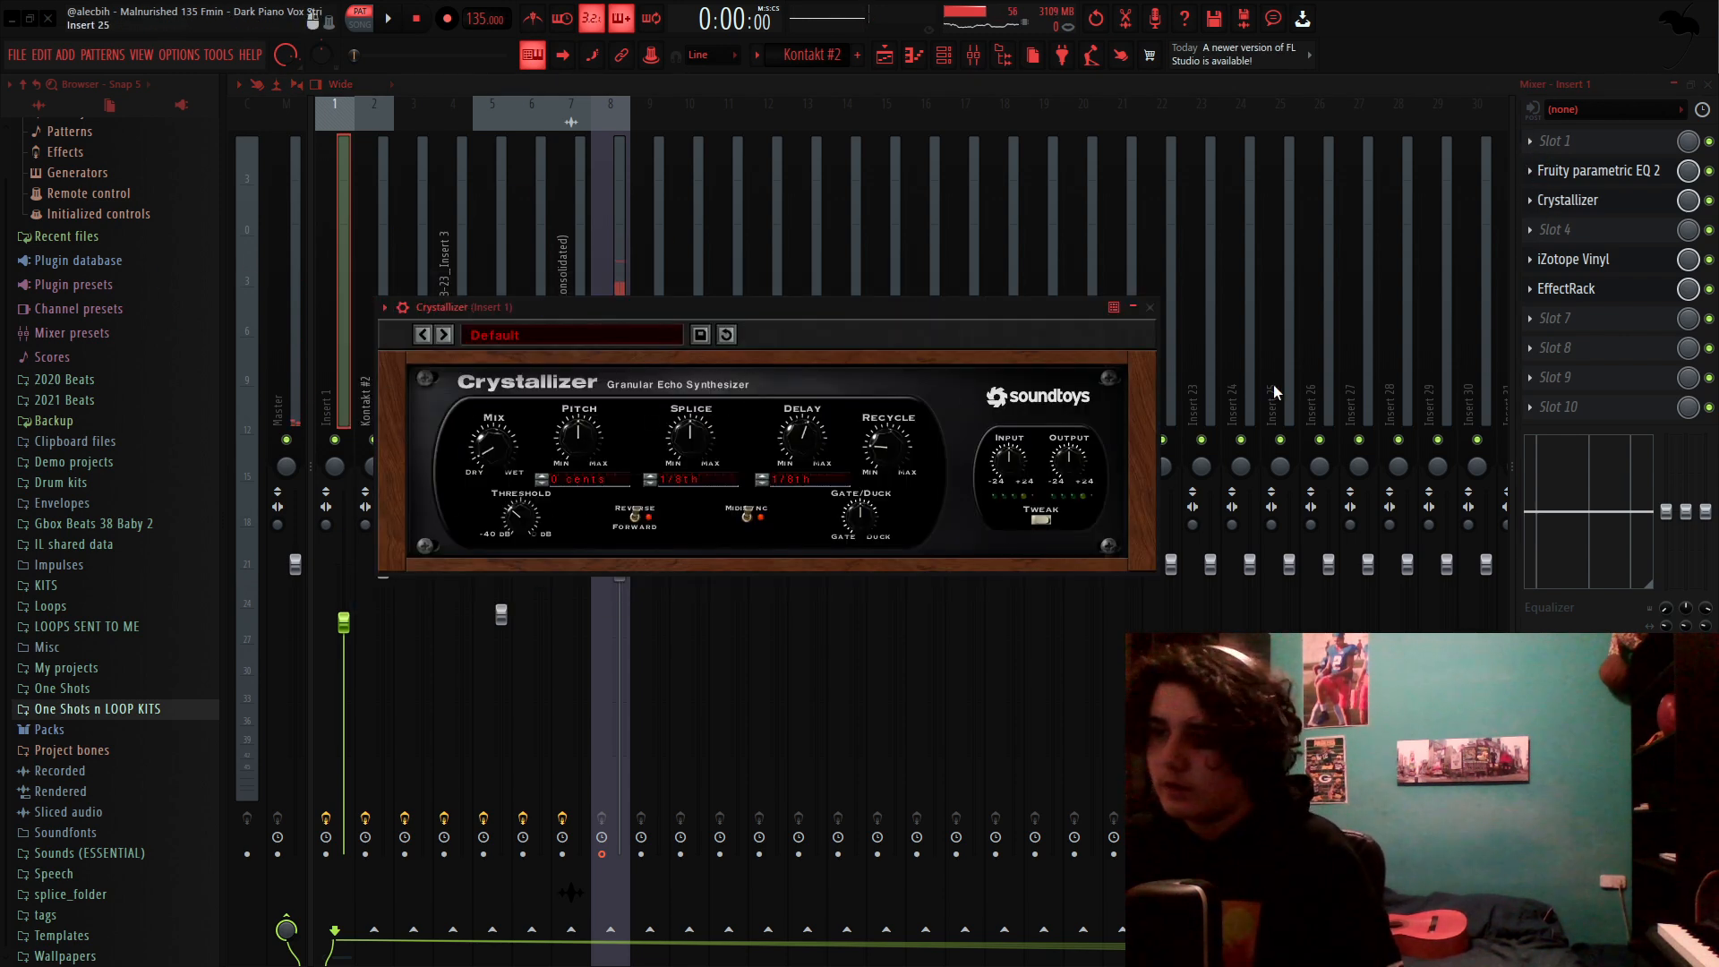
Step: Inspect the iZotope Vinyl and Soundtoys EffectRack effects on Insert 1, moving the rack so its Radiator and FilterFreak modules can be seen
click(1573, 259)
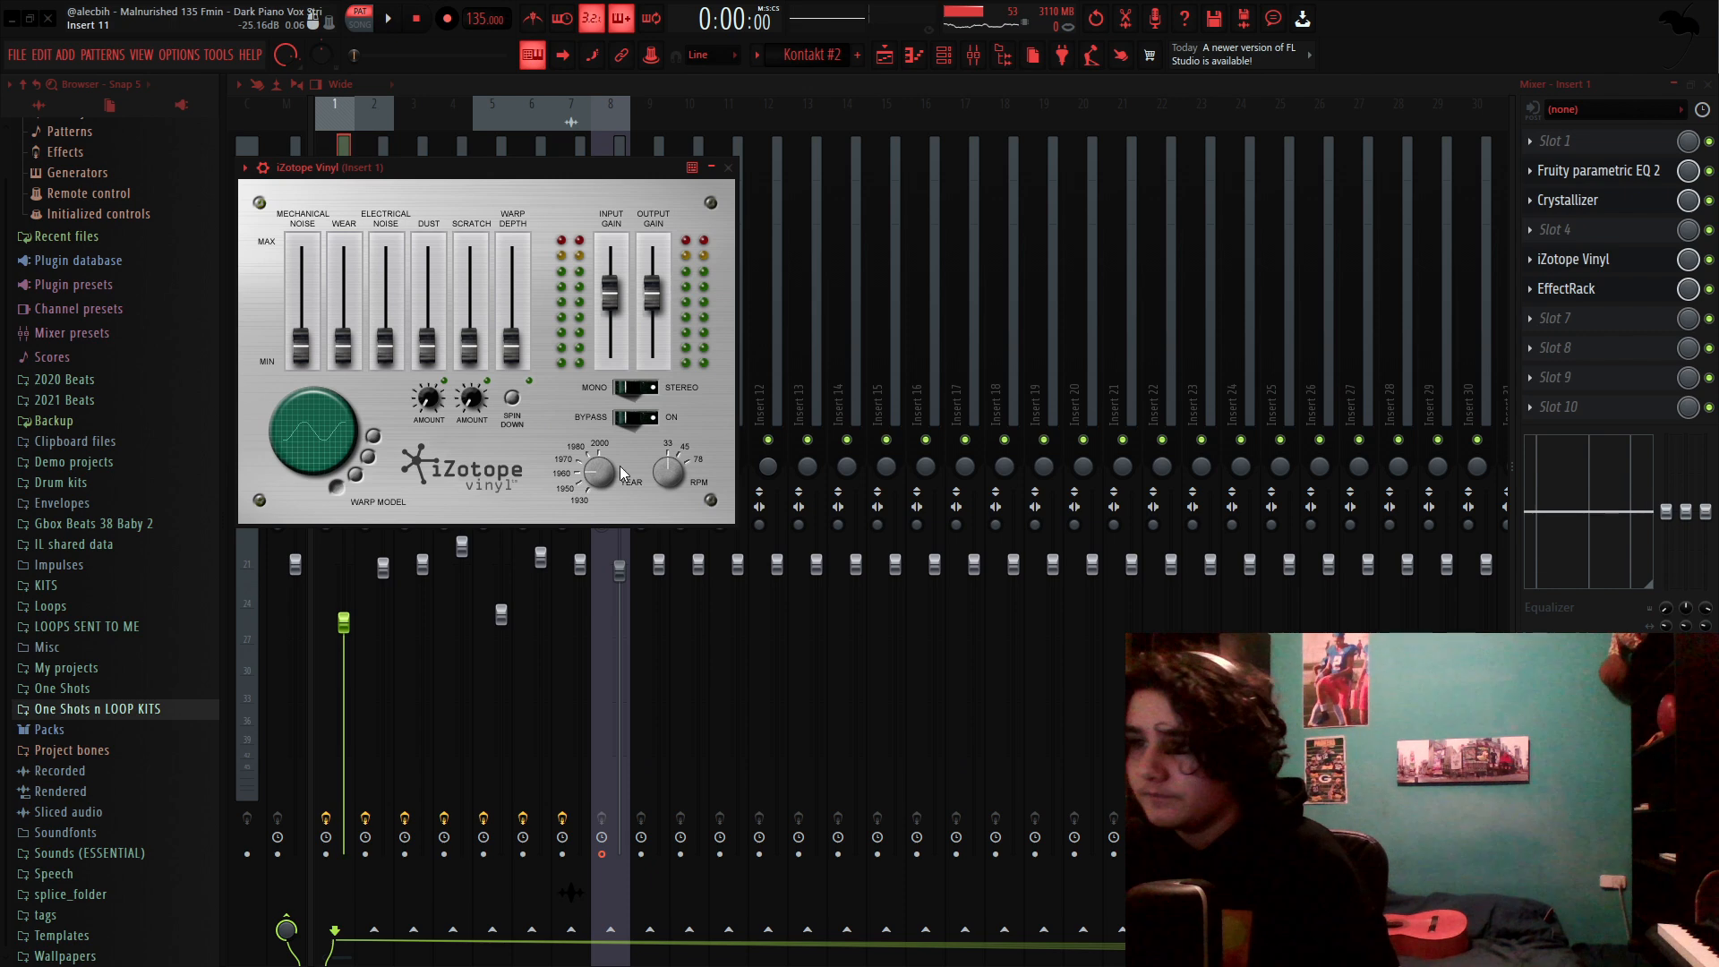
click(1566, 288)
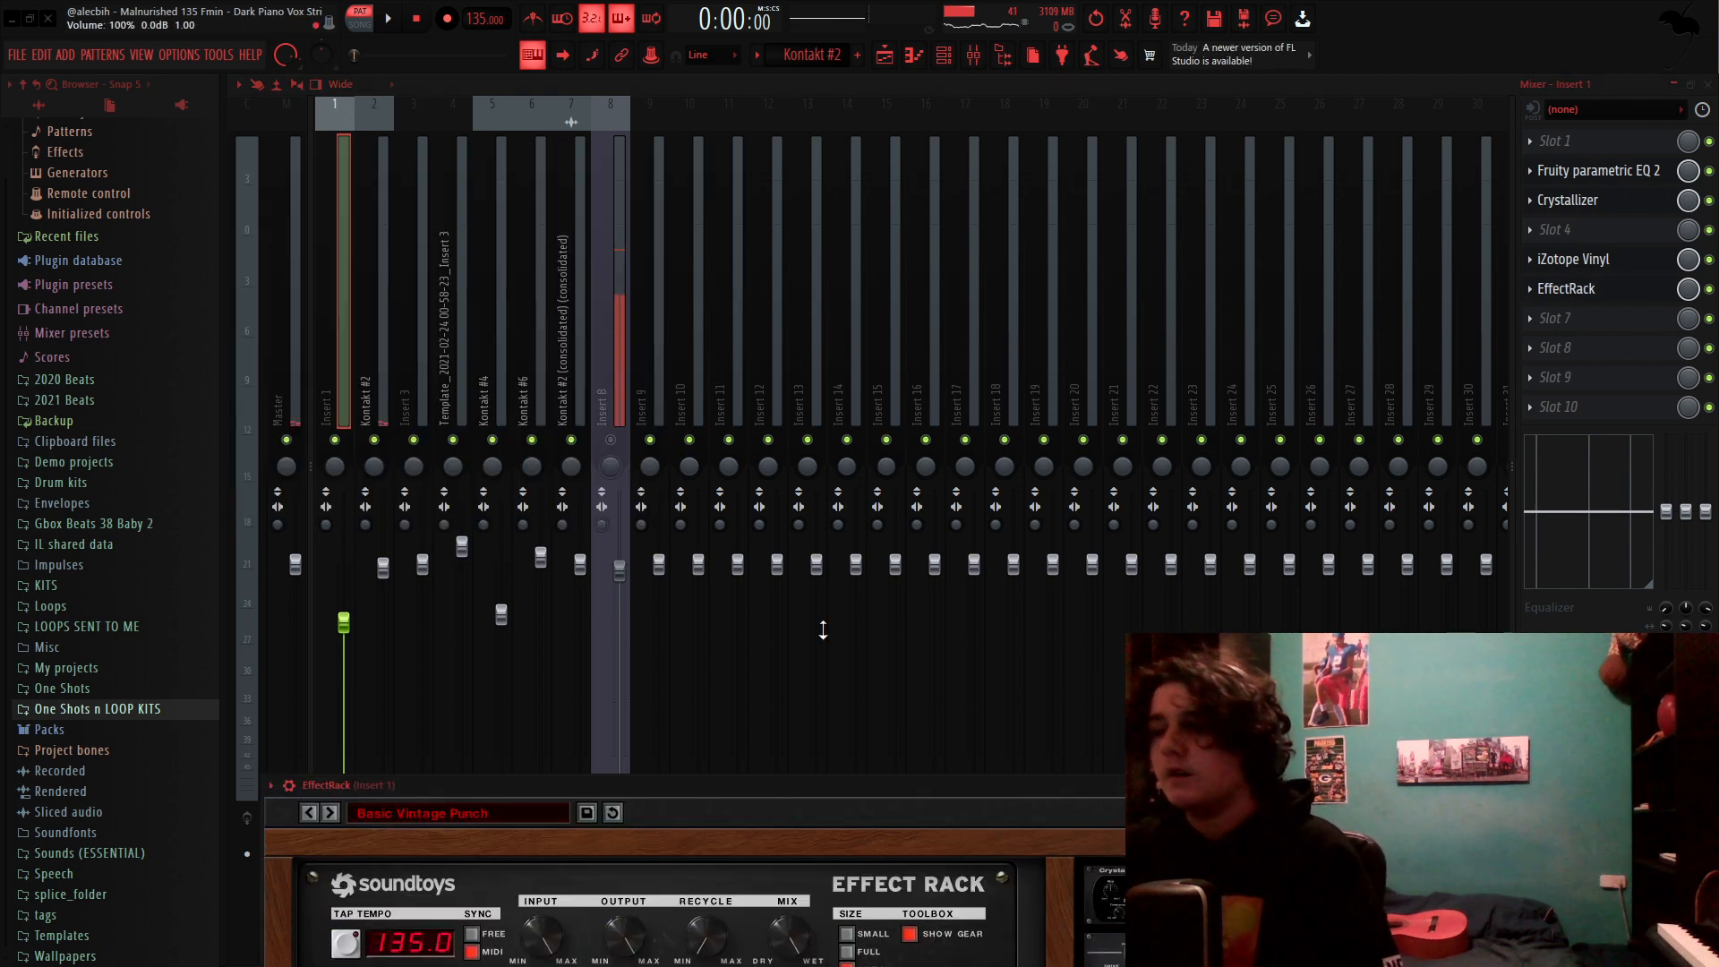
drag(607, 793, 705, 304)
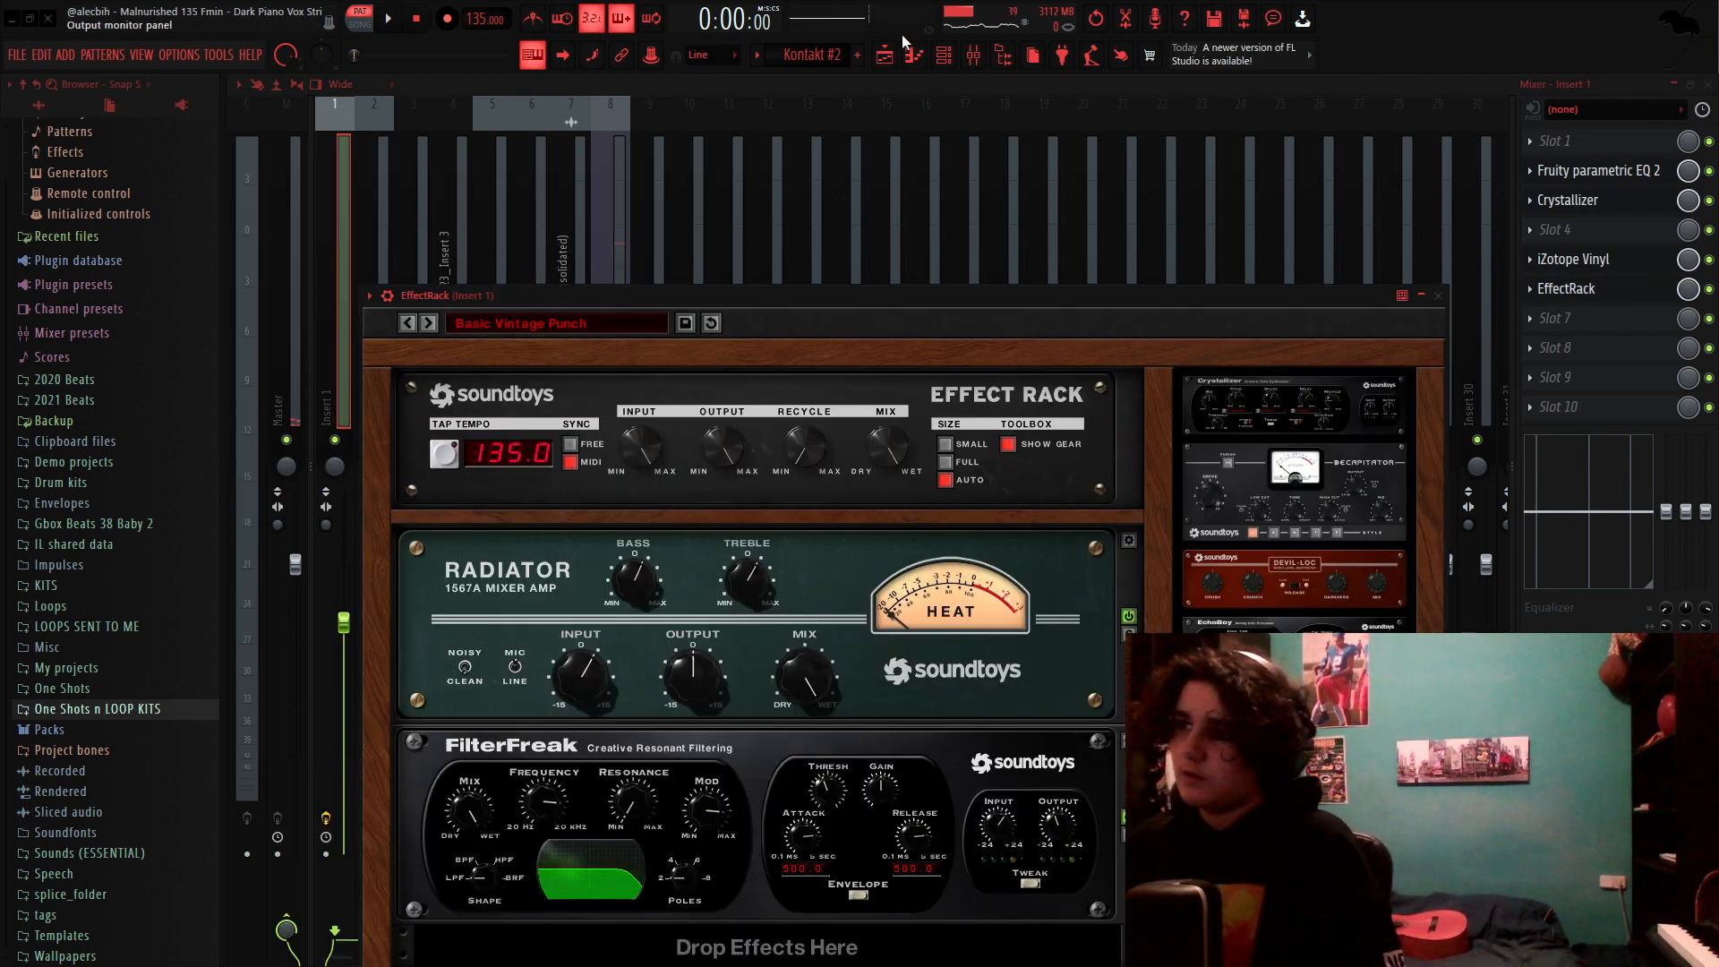
Step: Return to the playlist and solo Track 14, which holds the rendered Dark Piano Vox String loop
click(884, 59)
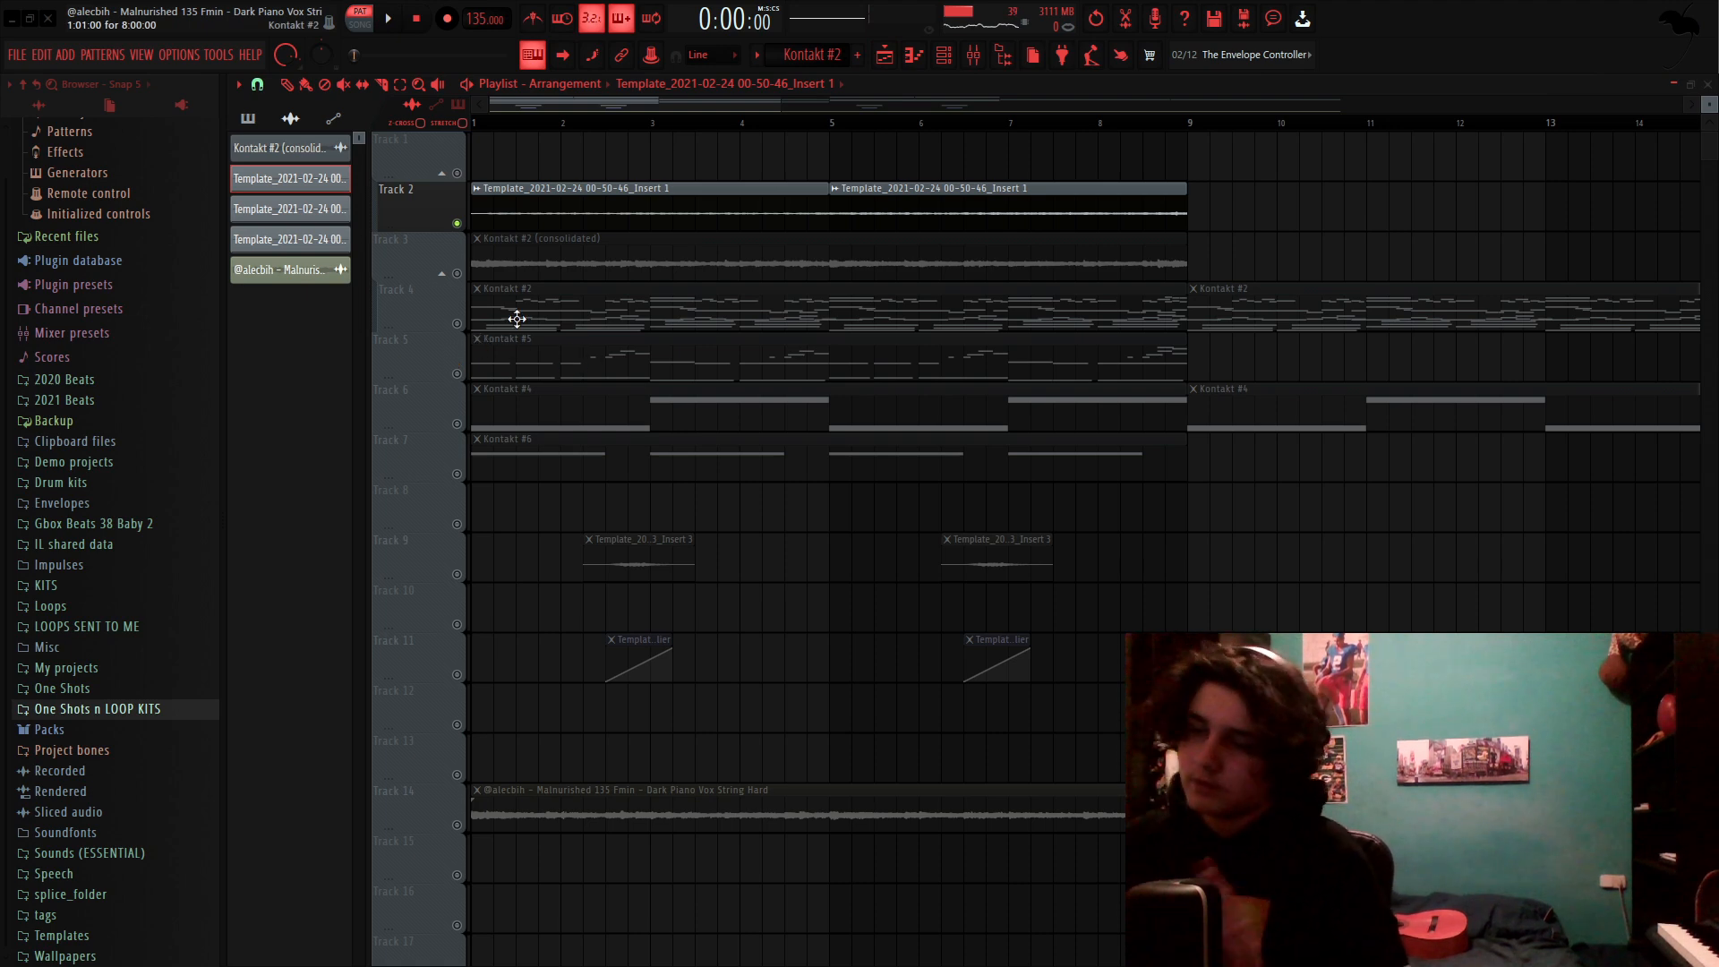
scroll(587, 541, down, 5)
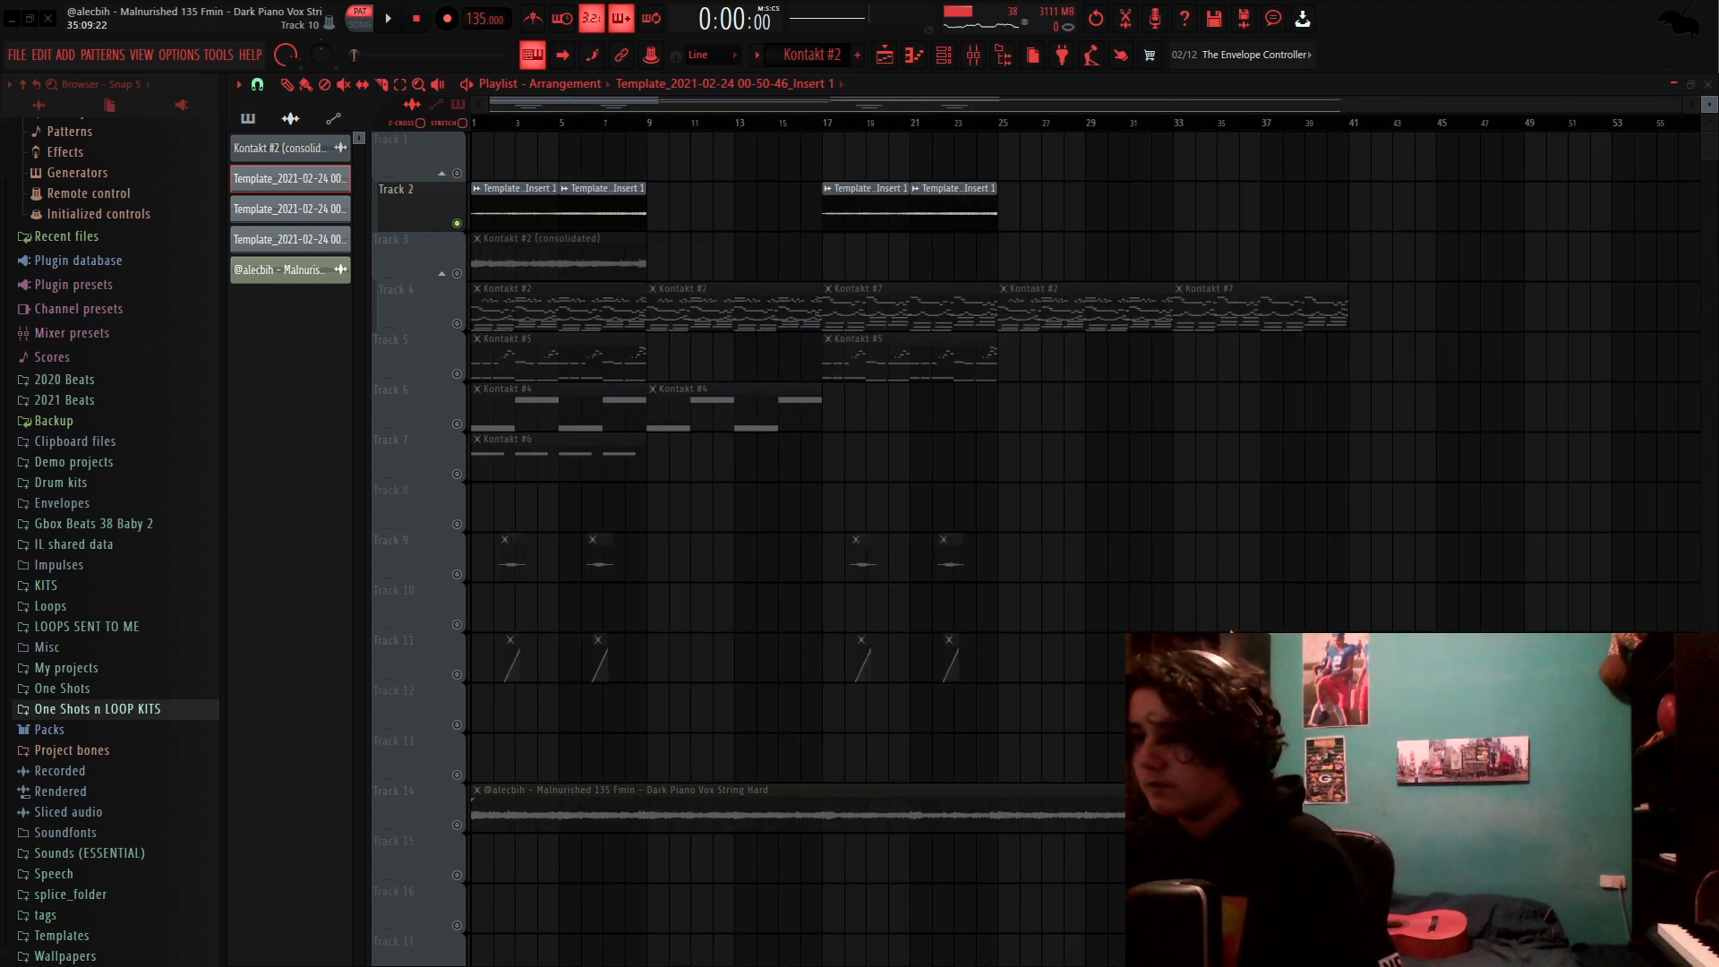
scroll(877, 705, down, 3)
scroll(495, 731, up, 3)
right_click(456, 674)
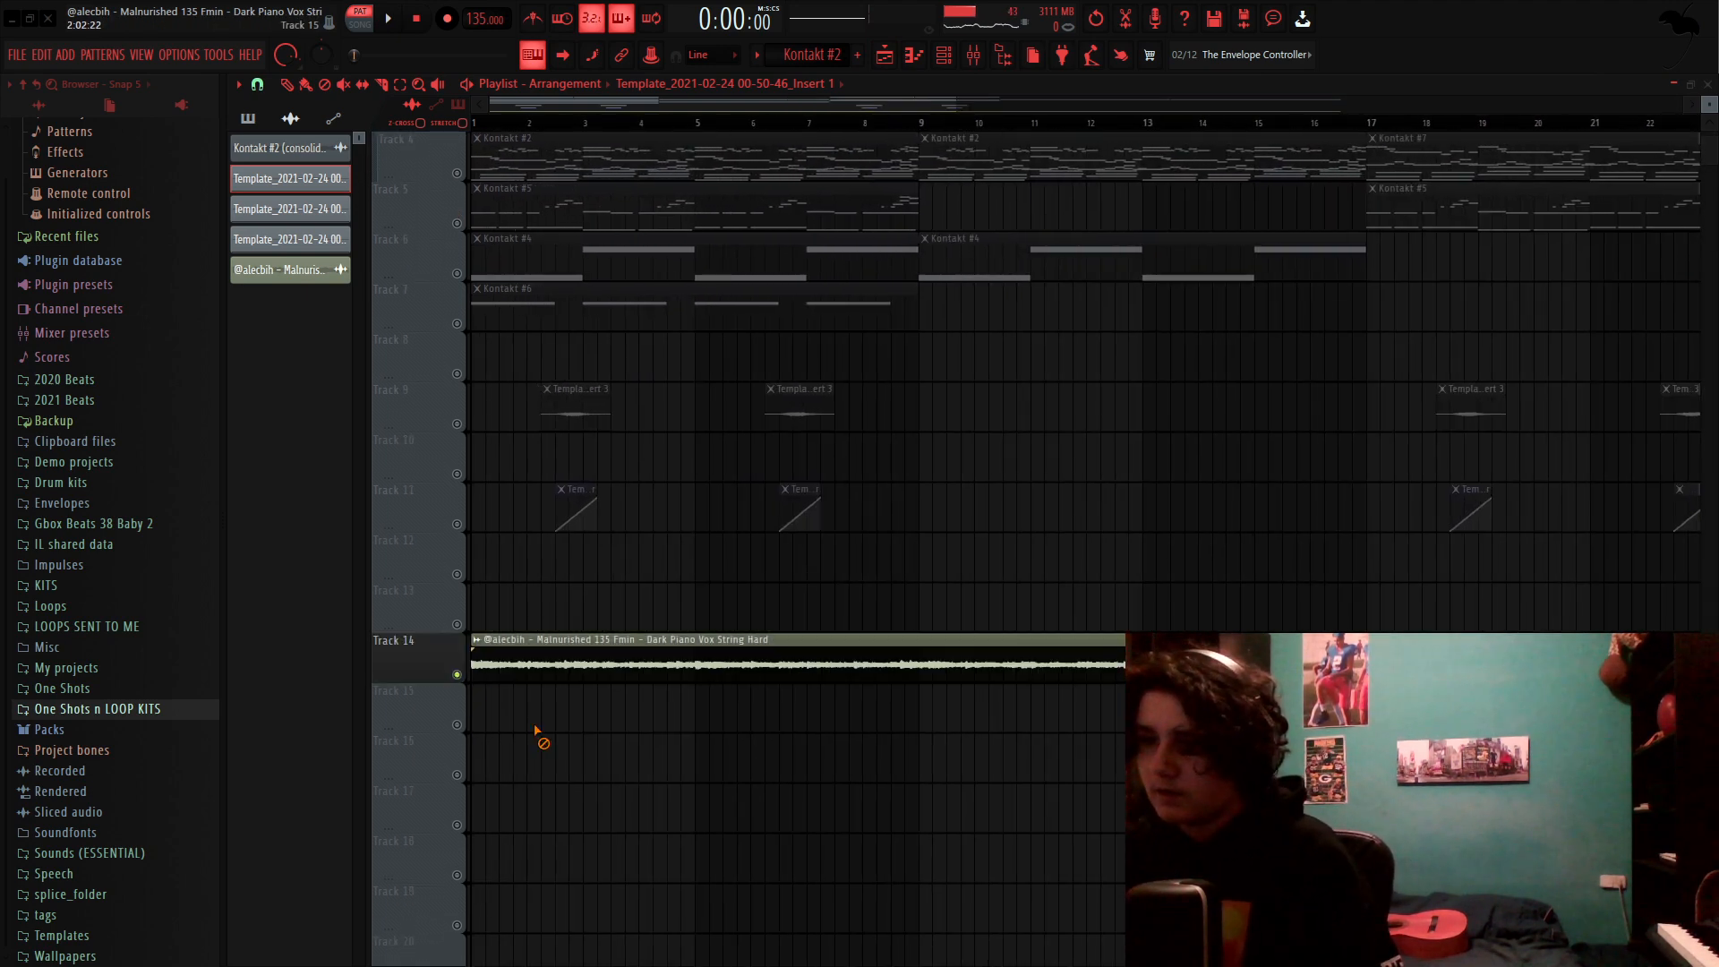
Step: Play the rendered loop on Track 14 in song mode from the start past bar 9, and stop playback
scroll(540, 734, up, 3)
scroll(540, 727, down, 3)
click(359, 24)
key(space)
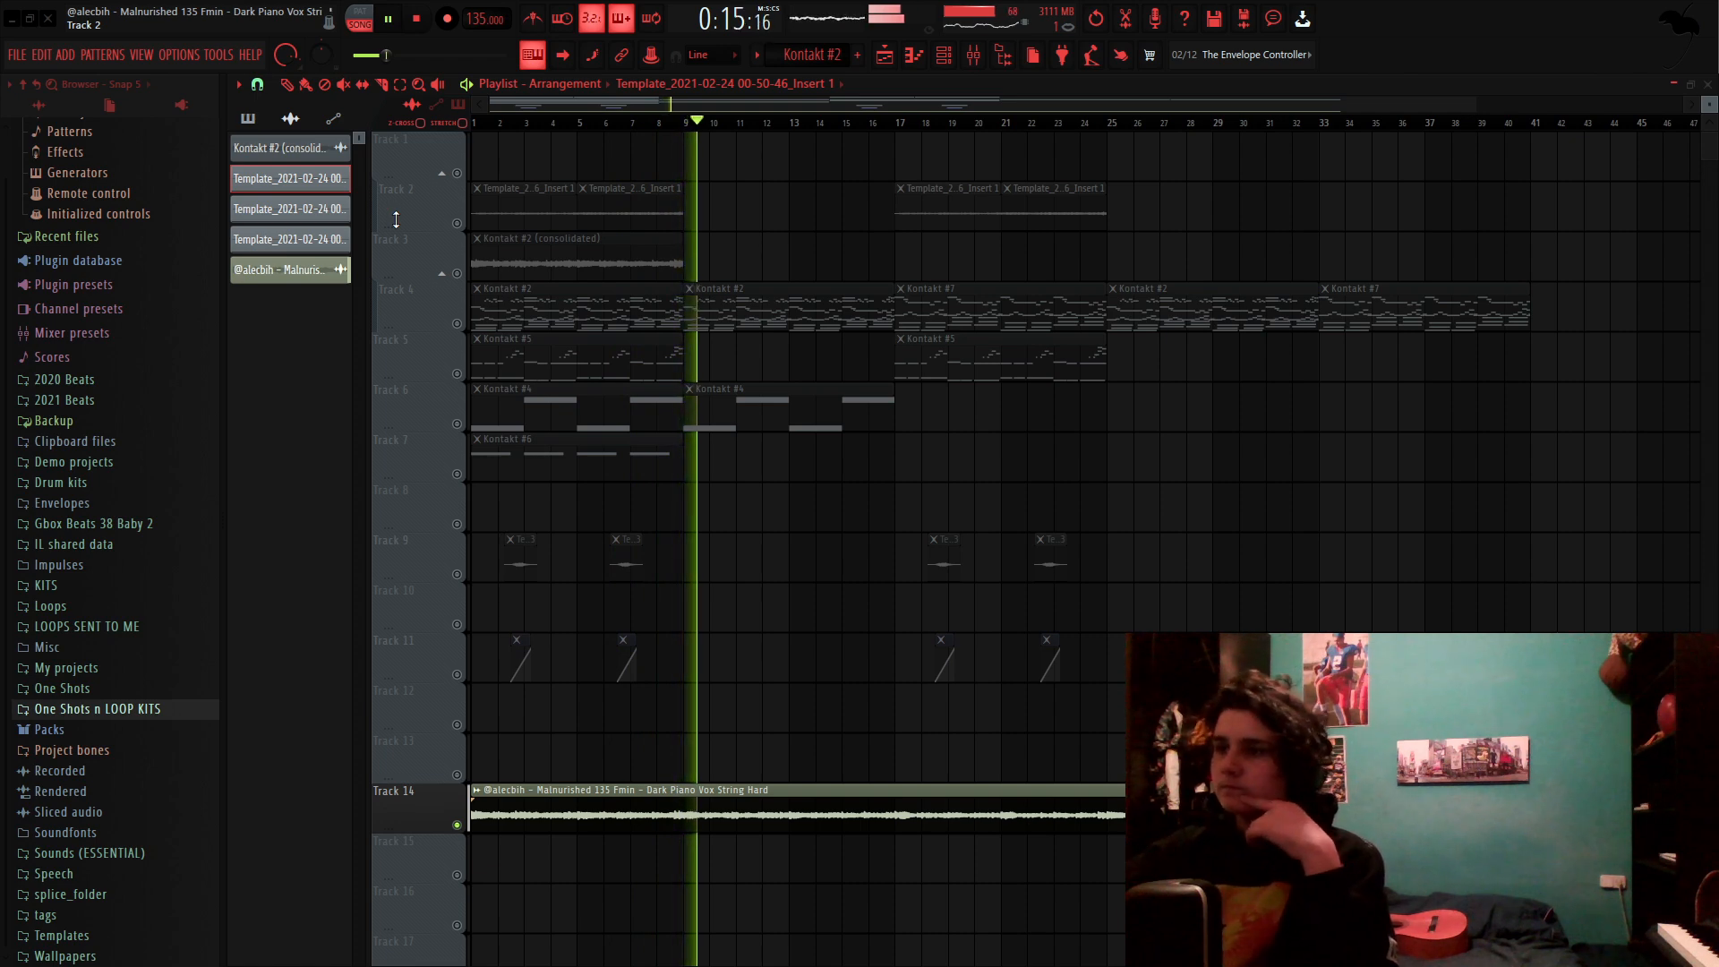
key(space)
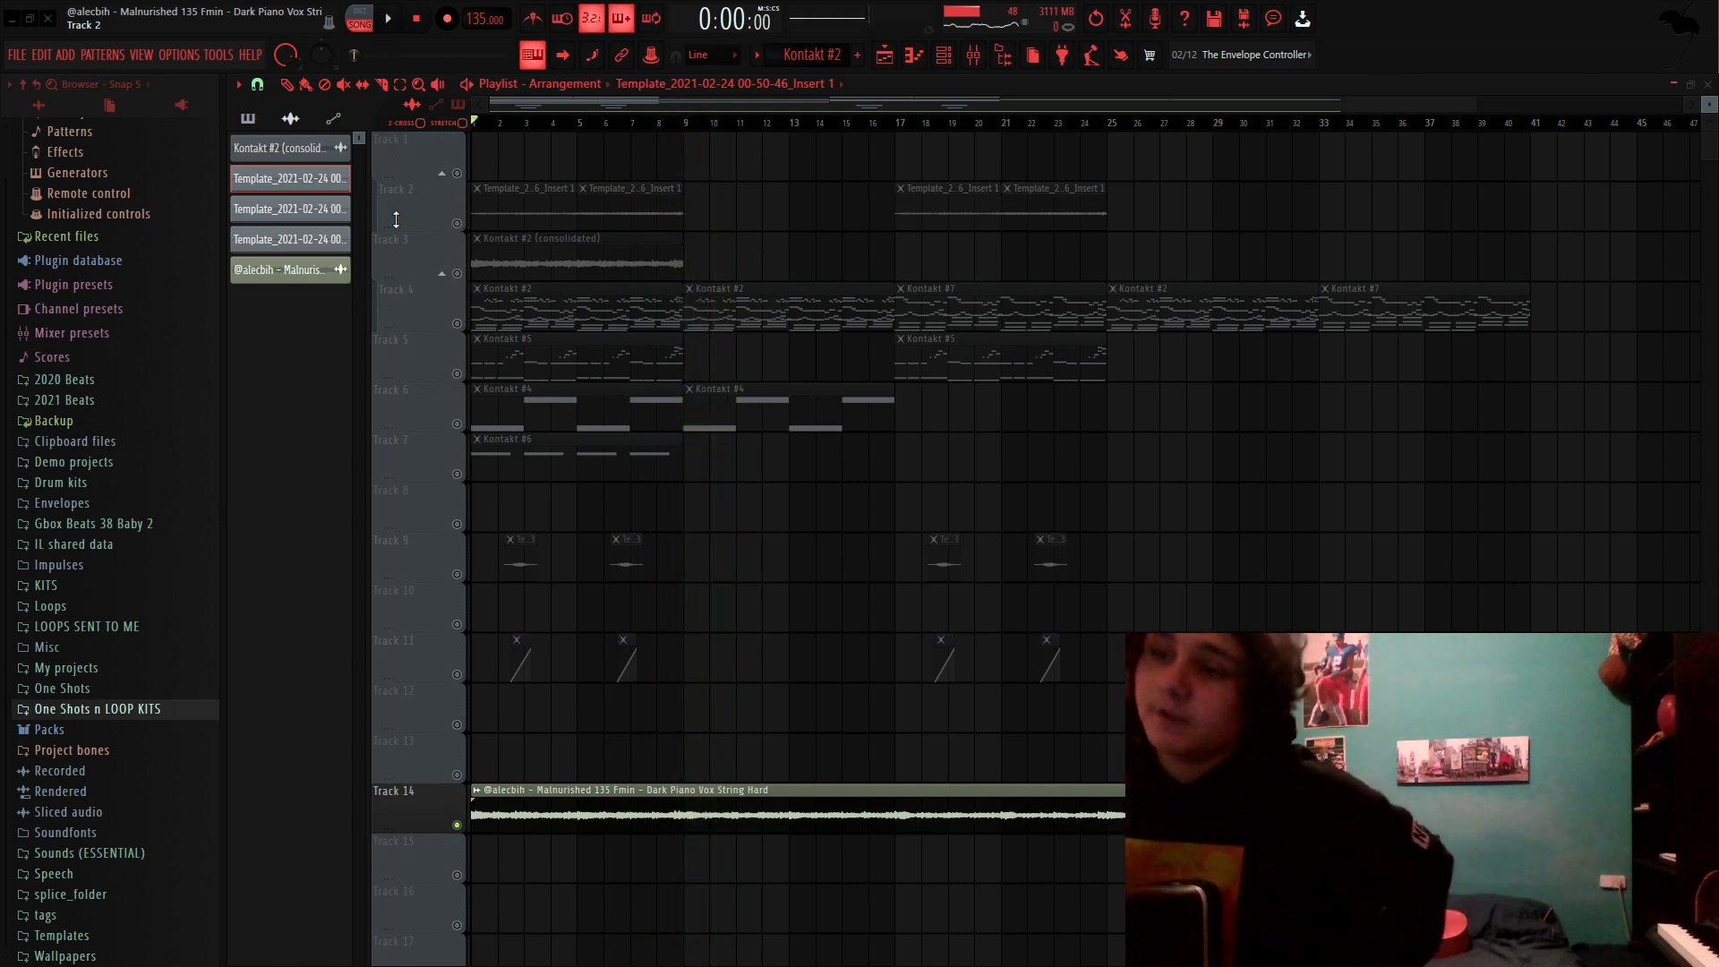